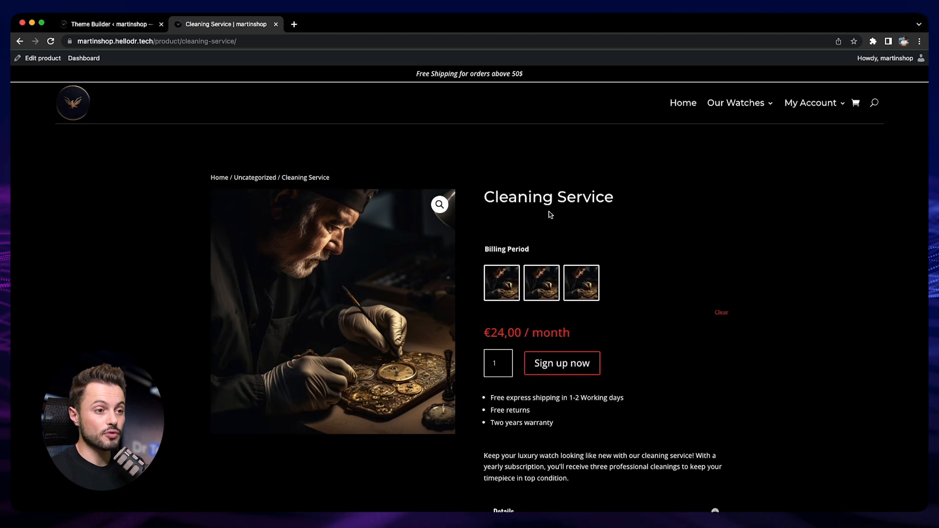
Review the Cleaning Service product page by switching its billing period to quarterly and yearly and looking over the page.
{"action": "scroll", "coordinate": [641, 244], "scroll_direction": "down", "scroll_amount": 1}
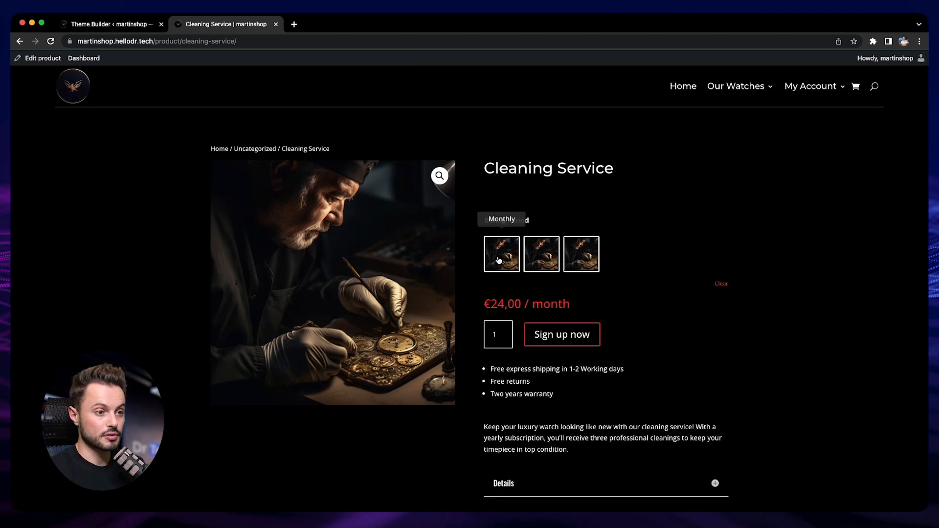
{"action": "left_click", "coordinate": [550, 260]}
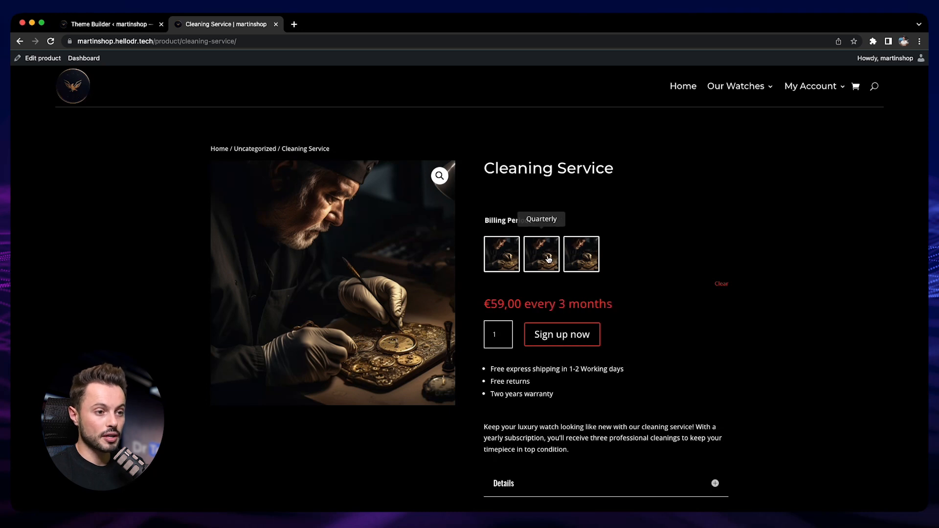
{"action": "left_click", "coordinate": [584, 255]}
{"action": "scroll", "coordinate": [708, 235], "scroll_direction": "down", "scroll_amount": 1}
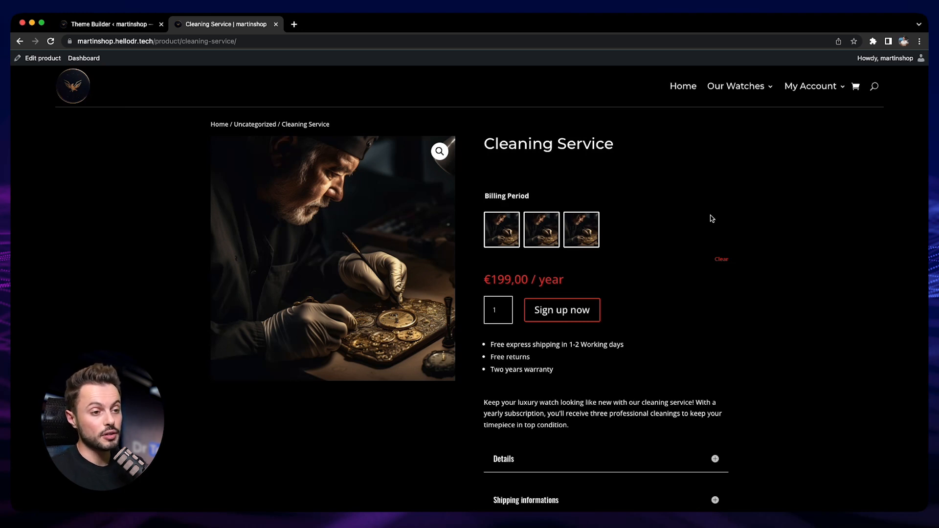
{"action": "scroll", "coordinate": [670, 328], "scroll_direction": "up", "scroll_amount": 2}
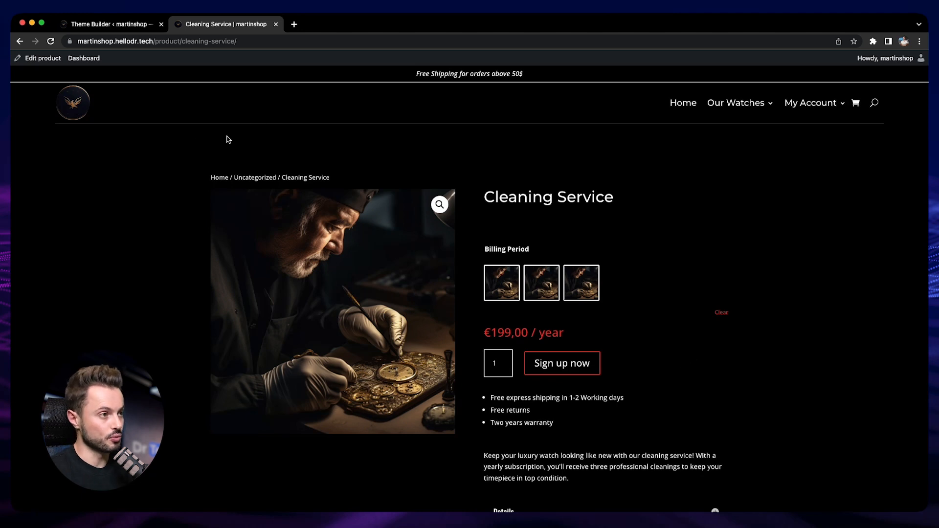
Build a new Theme Builder template assigned to the specific product Cleaning Service, and save the changes.
{"action": "left_click", "coordinate": [121, 26]}
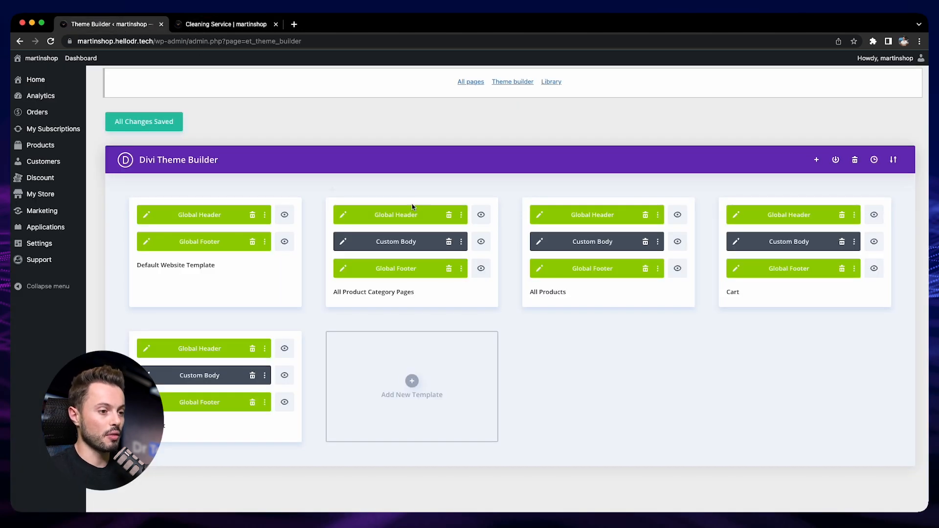
{"action": "left_click", "coordinate": [391, 386]}
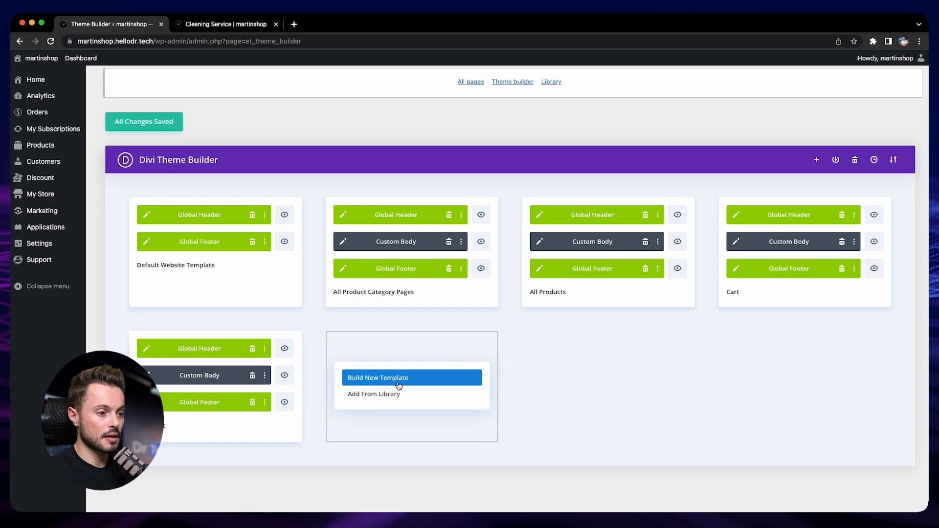
{"action": "left_click", "coordinate": [422, 382]}
{"action": "scroll", "coordinate": [440, 362], "scroll_direction": "down", "scroll_amount": 5}
{"action": "scroll", "coordinate": [440, 360], "scroll_direction": "down", "scroll_amount": 4}
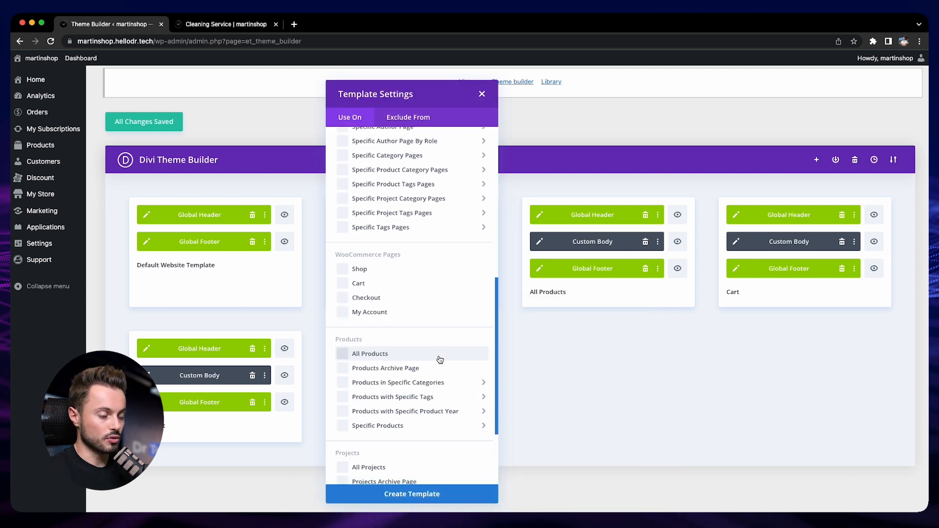
{"action": "mouse_move", "coordinate": [361, 397]}
{"action": "scroll", "coordinate": [607, 414], "scroll_direction": "down", "scroll_amount": 4}
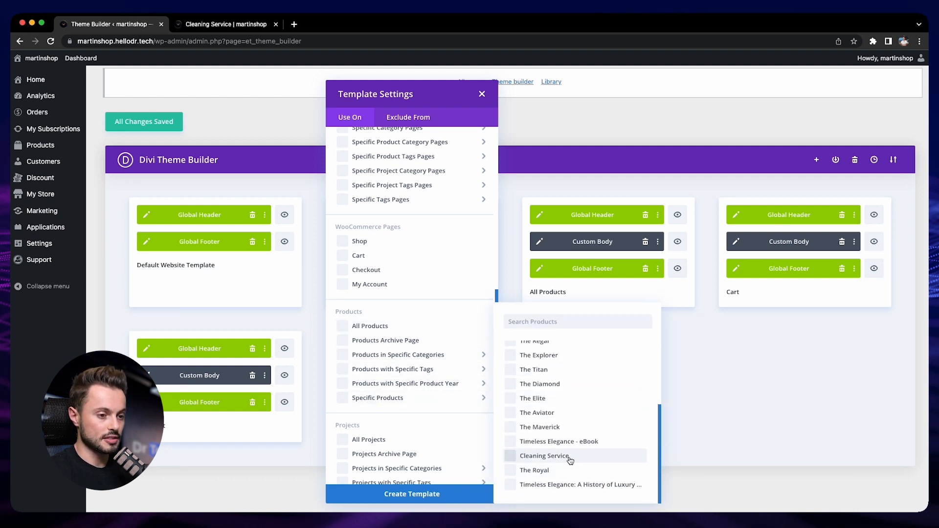
{"action": "left_click", "coordinate": [569, 458]}
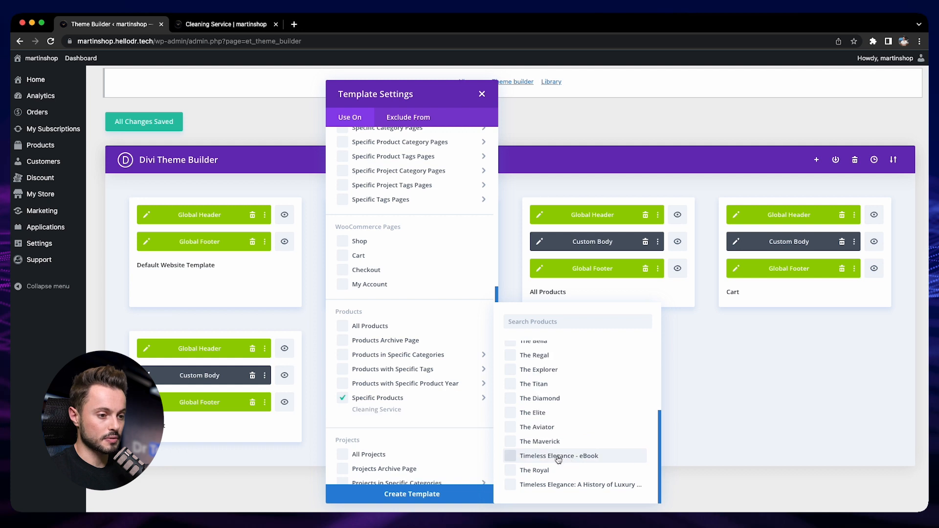
{"action": "left_click", "coordinate": [417, 495]}
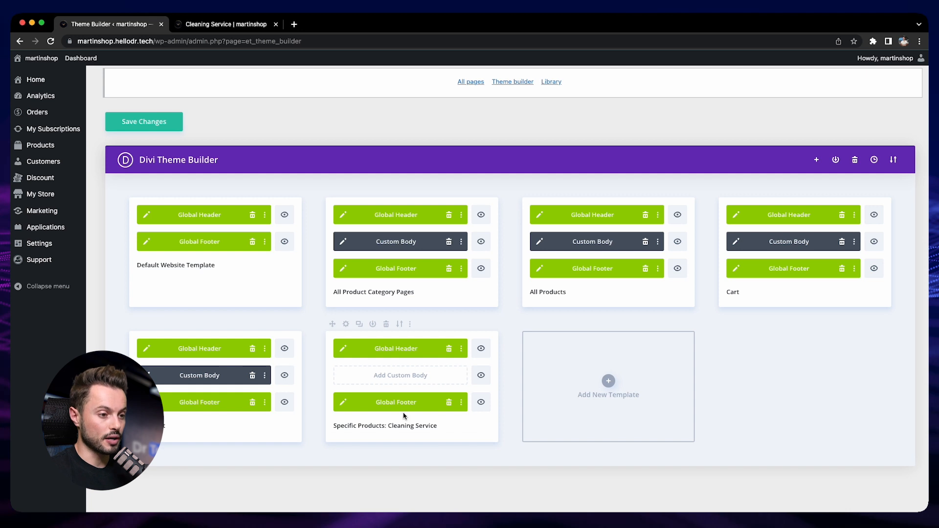
{"action": "left_click", "coordinate": [159, 131]}
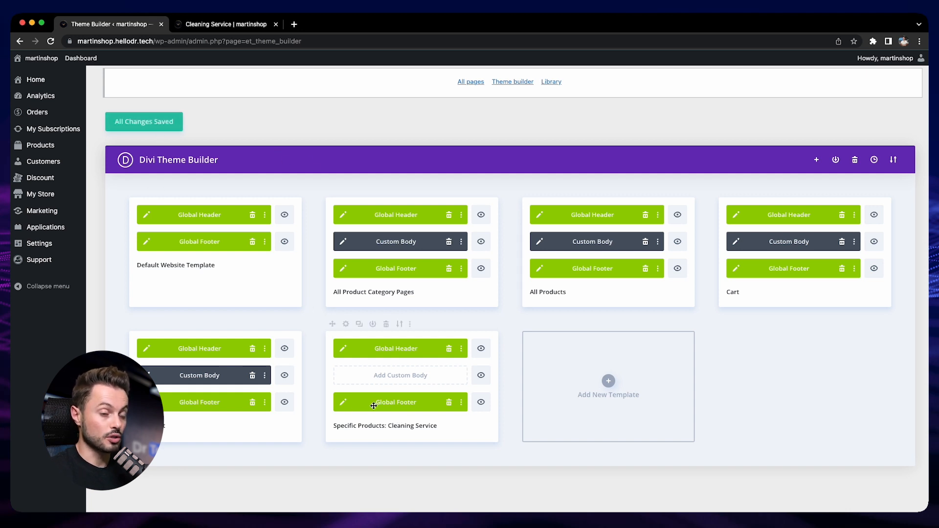
Start building a custom body for the Cleaning Service template and search the premade layouts for "product page".
{"action": "left_click", "coordinate": [400, 382]}
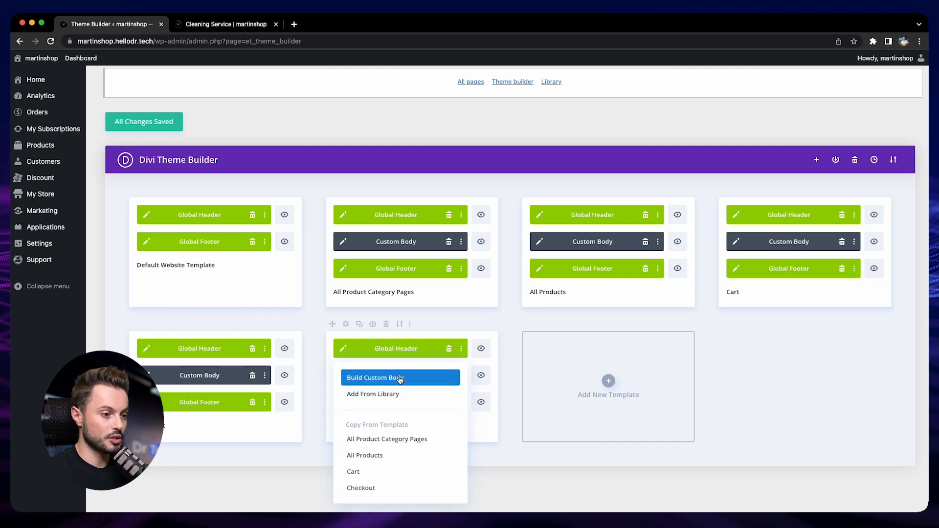
{"action": "left_click", "coordinate": [422, 383]}
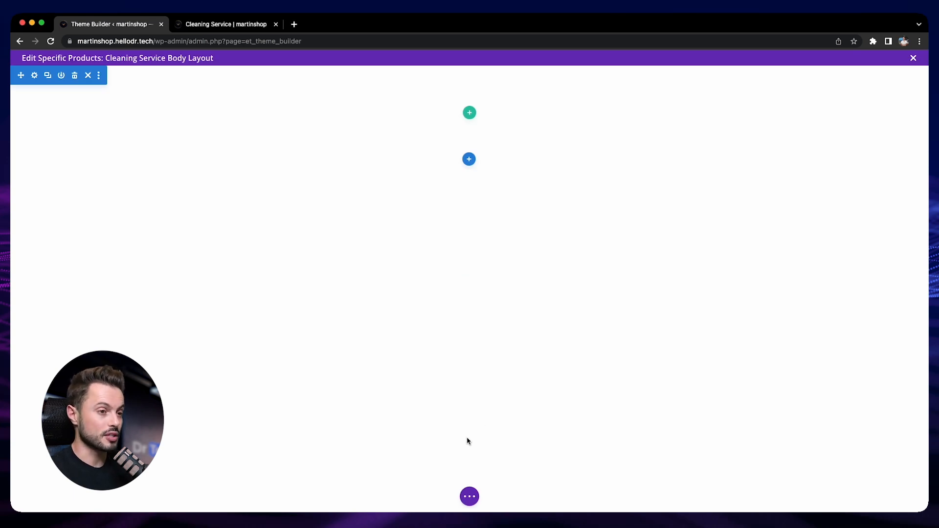
{"action": "left_click", "coordinate": [477, 497]}
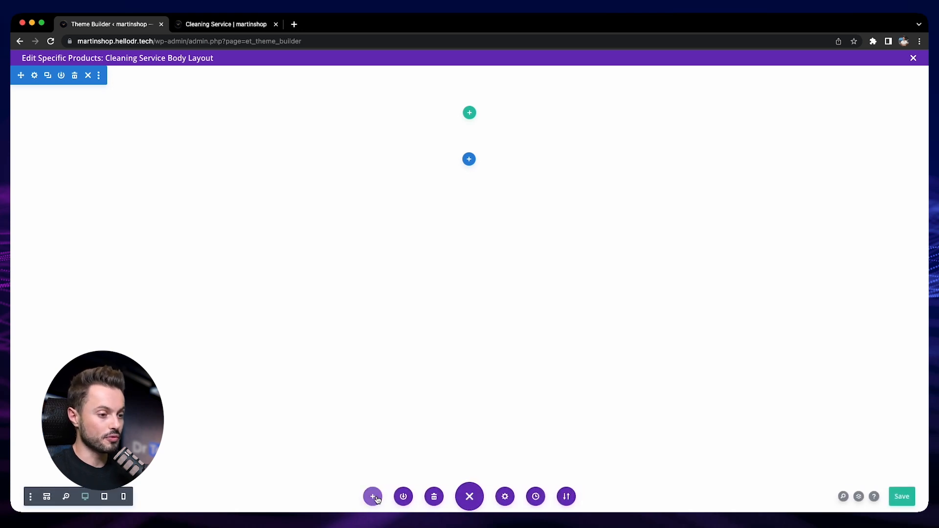
{"action": "left_click", "coordinate": [379, 499]}
{"action": "left_click", "coordinate": [124, 181]}
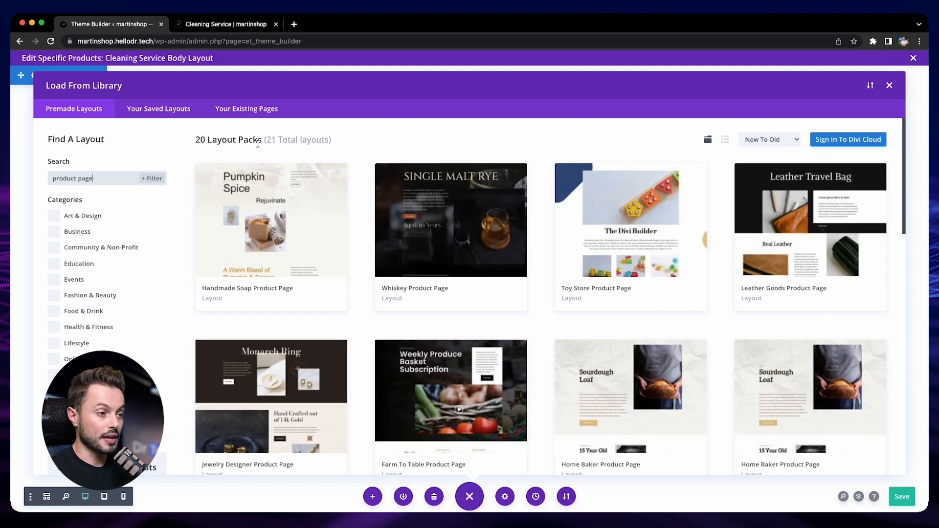
Browse the premade product page layouts and preview the Beauty Product Product Page, returning to the layout list.
{"action": "scroll", "coordinate": [365, 181], "scroll_direction": "down", "scroll_amount": 6}
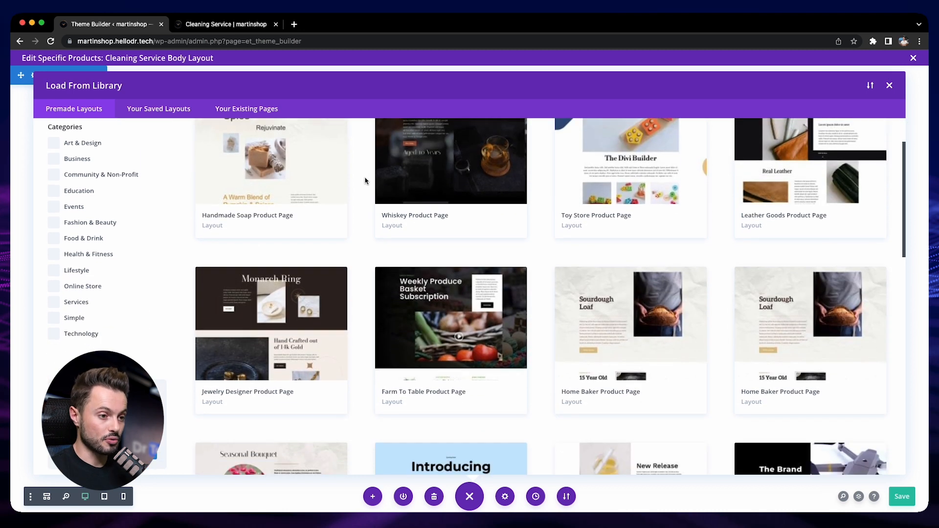
{"action": "scroll", "coordinate": [360, 180], "scroll_direction": "down", "scroll_amount": 2}
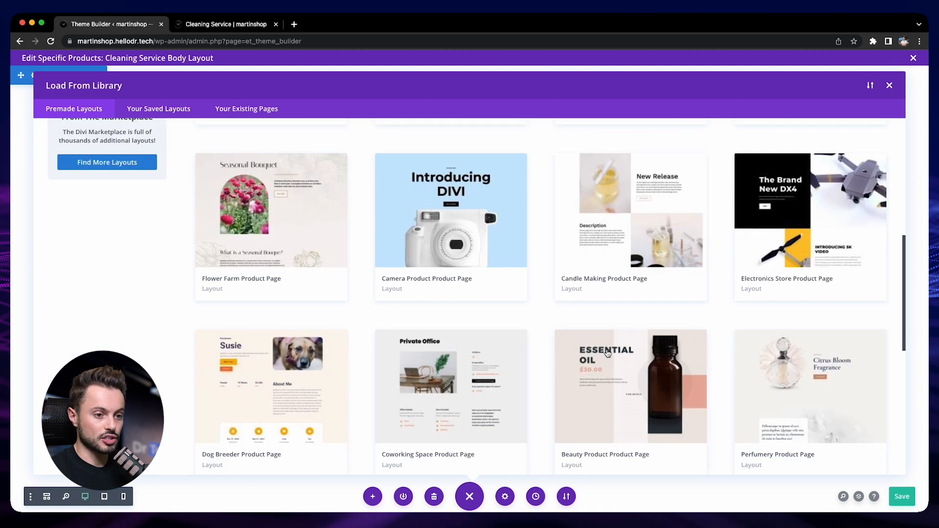
{"action": "left_click", "coordinate": [570, 341]}
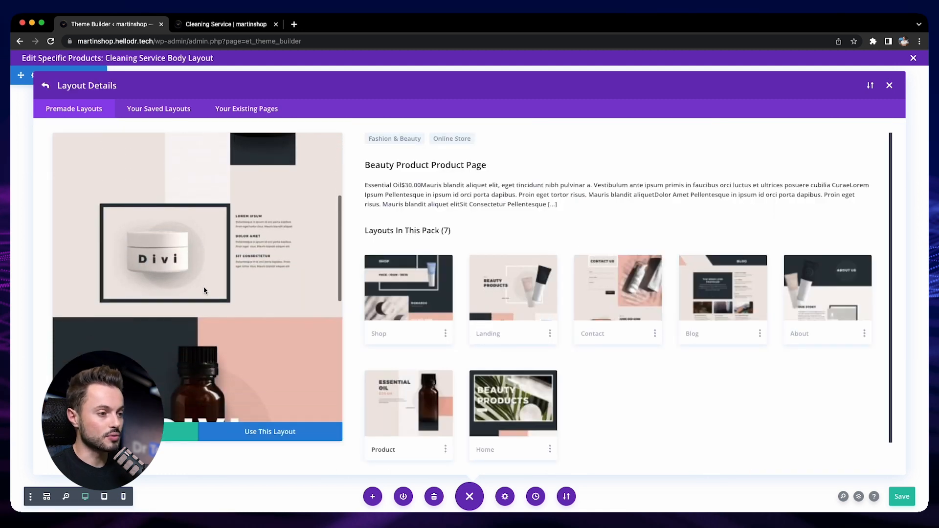
{"action": "left_click", "coordinate": [55, 89]}
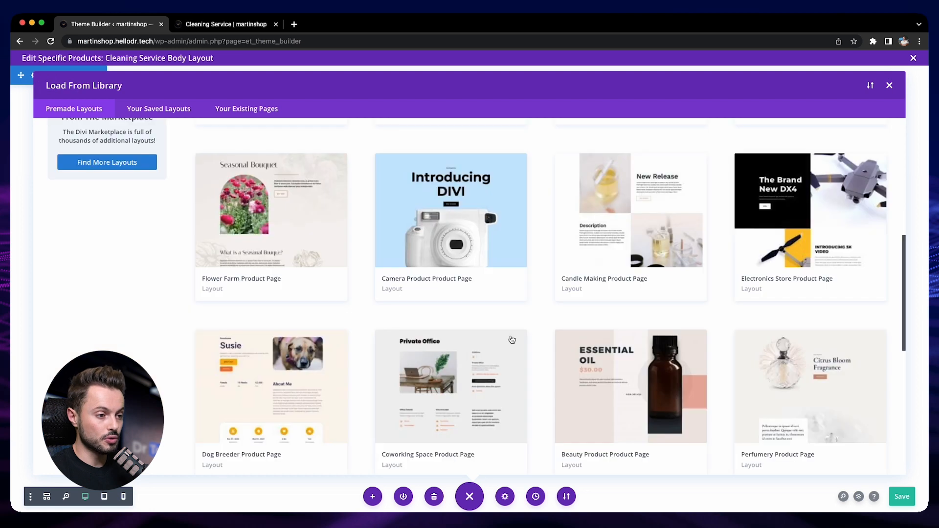
Load the premade Online Store Product Page layout into the Cleaning Service body.
{"action": "scroll", "coordinate": [359, 336], "scroll_direction": "down", "scroll_amount": 4}
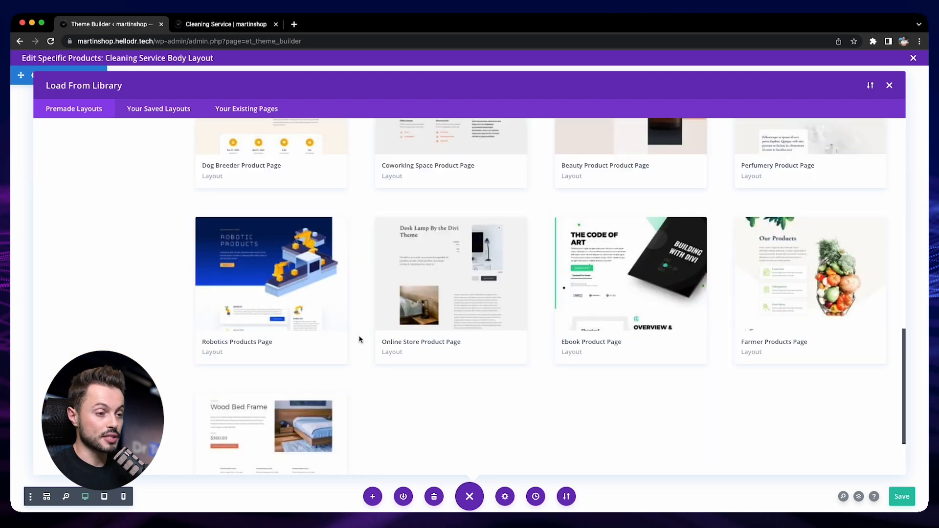
{"action": "left_click", "coordinate": [448, 304]}
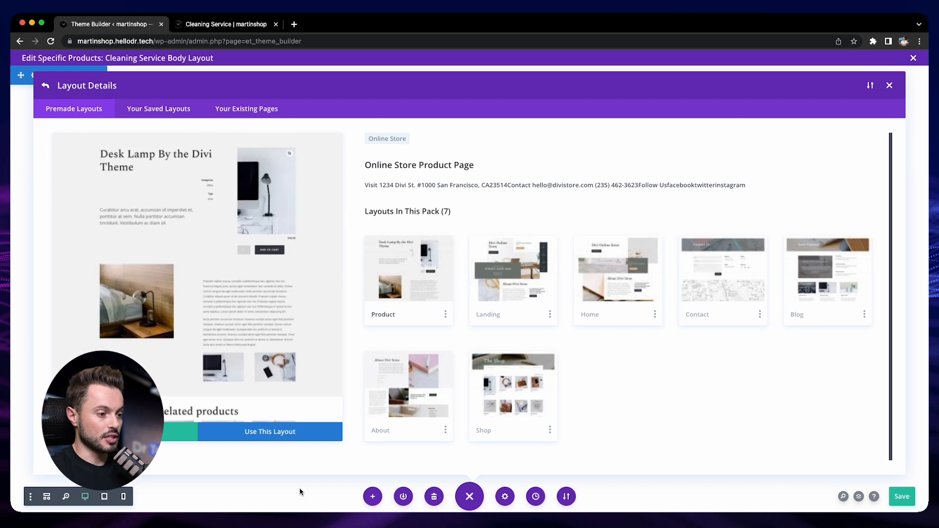
{"action": "left_click", "coordinate": [294, 435]}
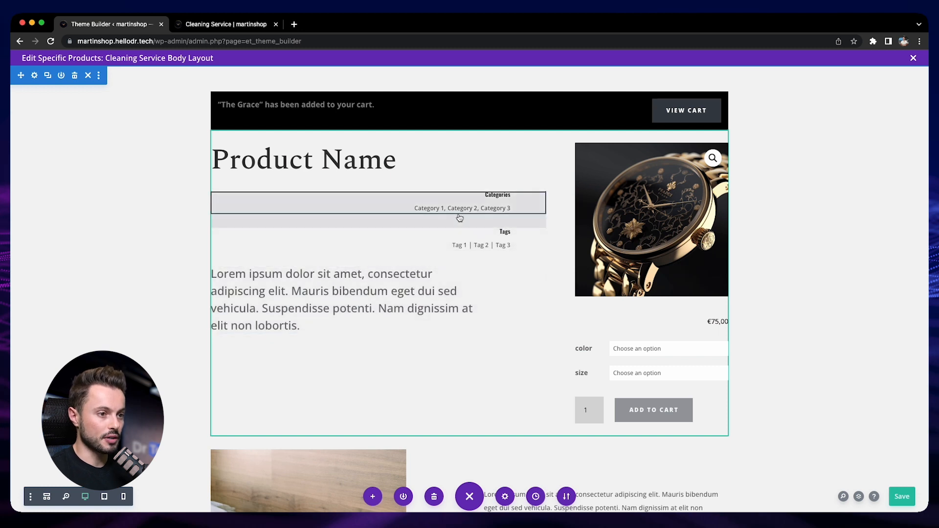
Delete the Categories and Tags modules beneath the product name.
{"action": "left_click", "coordinate": [395, 197]}
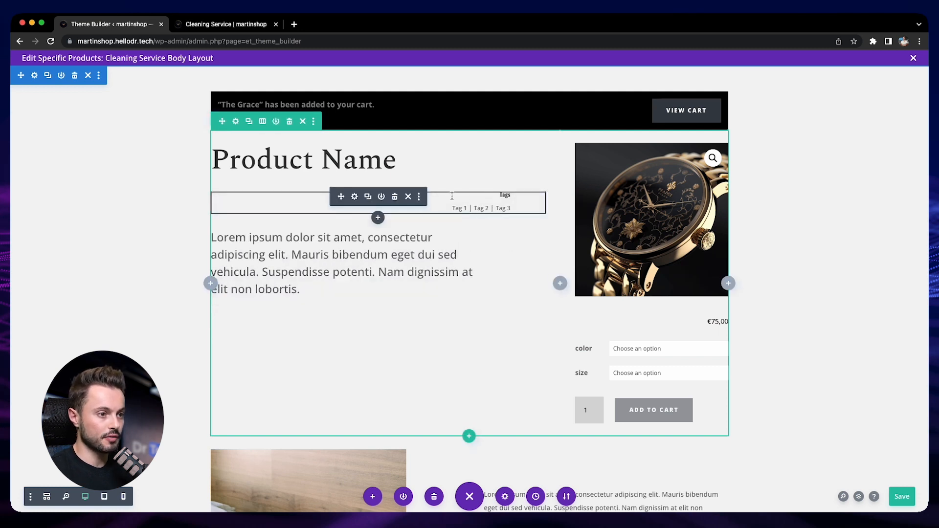
{"action": "left_click", "coordinate": [397, 197]}
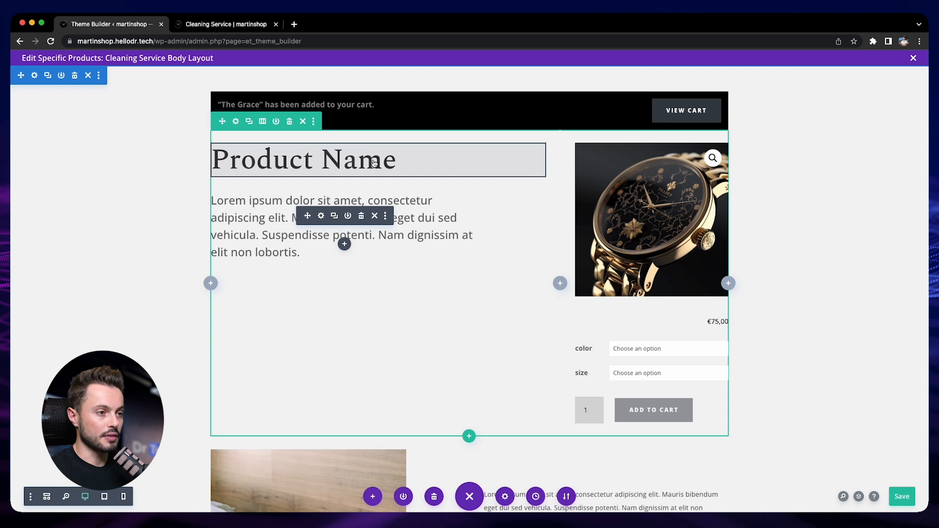
Check the content settings of the short product description module and the product images module.
{"action": "left_click", "coordinate": [320, 216]}
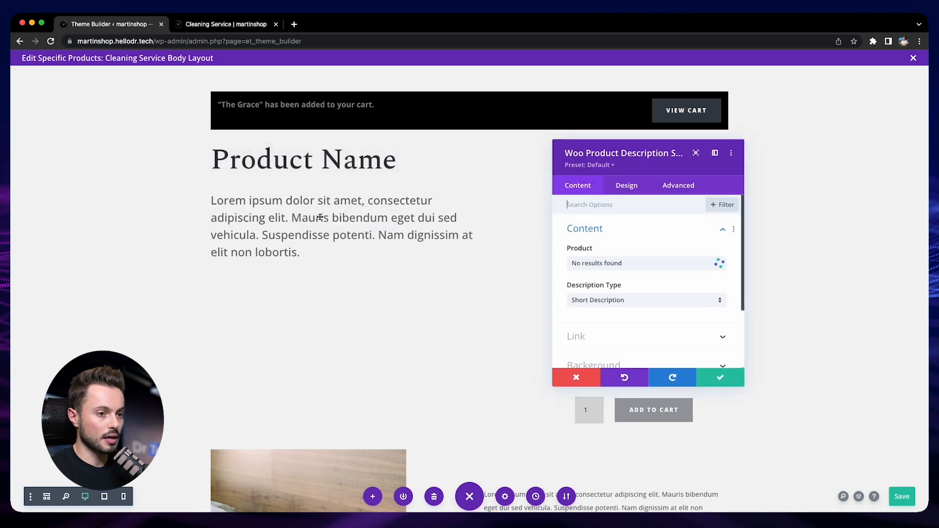
{"action": "left_click", "coordinate": [710, 378]}
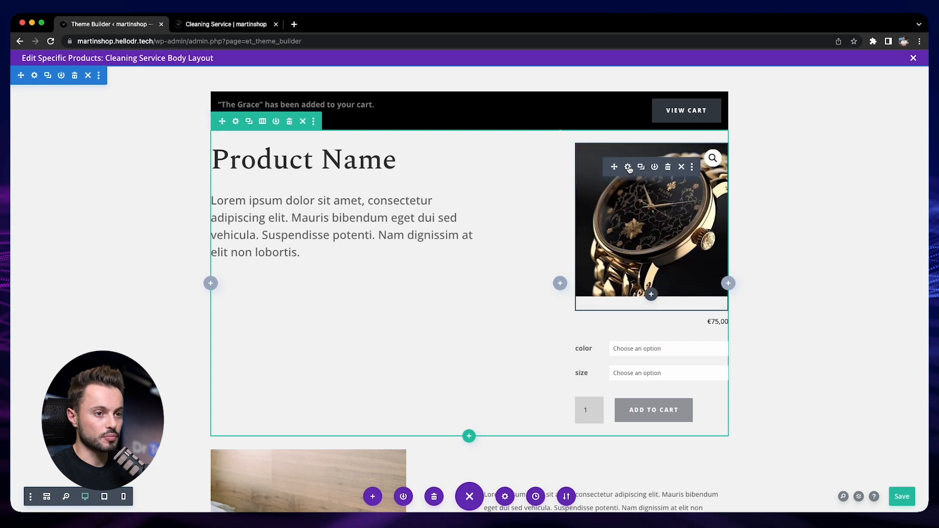
{"action": "left_click", "coordinate": [628, 168]}
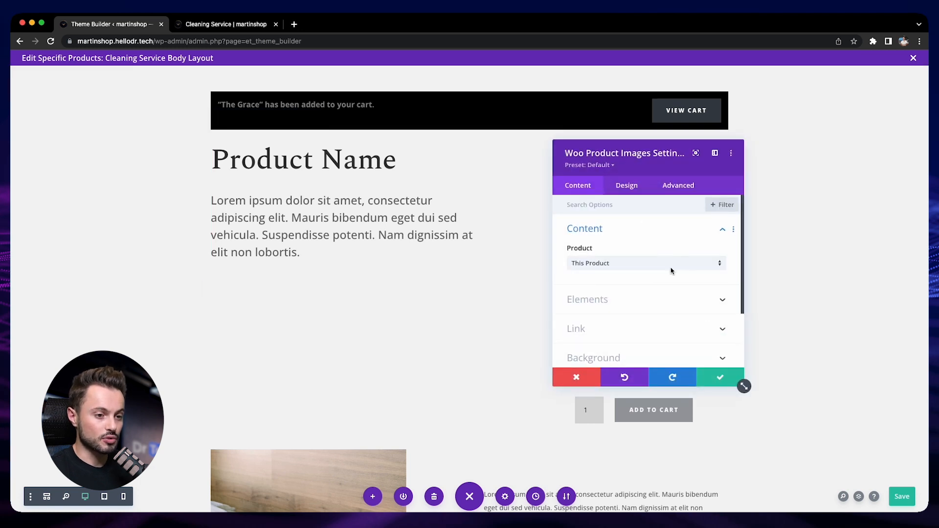
{"action": "left_click", "coordinate": [721, 377]}
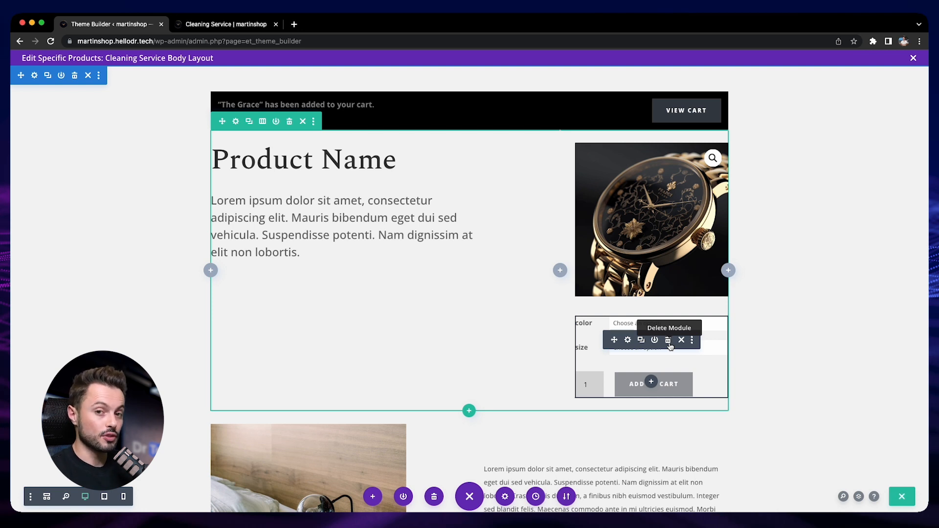
Delete the price module and the Add to Cart module beneath the product image.
{"action": "left_click", "coordinate": [669, 344]}
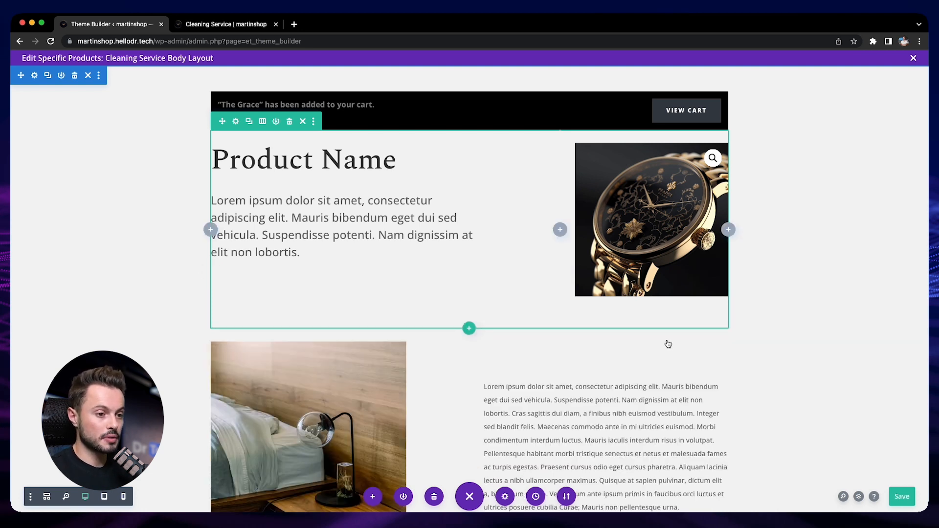
Check the settings of the long product description module and the product gallery module beside the lamp photo.
{"action": "scroll", "coordinate": [553, 334], "scroll_direction": "down", "scroll_amount": 3}
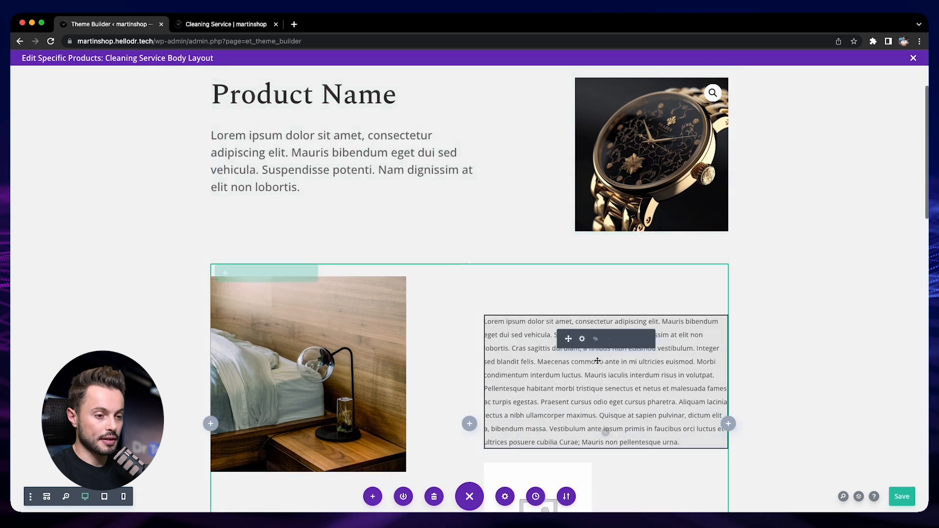
{"action": "left_click", "coordinate": [582, 339]}
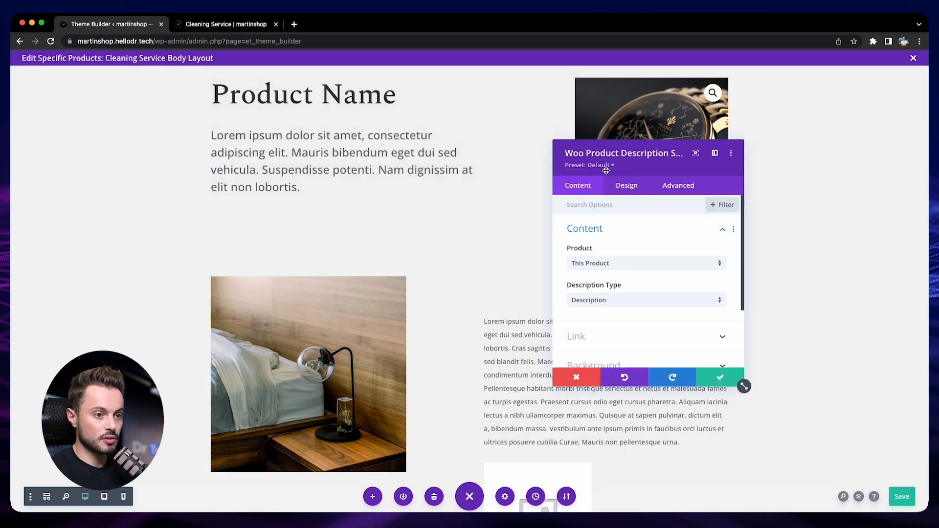
{"action": "left_click", "coordinate": [575, 378]}
{"action": "scroll", "coordinate": [564, 419], "scroll_direction": "down", "scroll_amount": 3}
{"action": "left_click", "coordinate": [582, 420]}
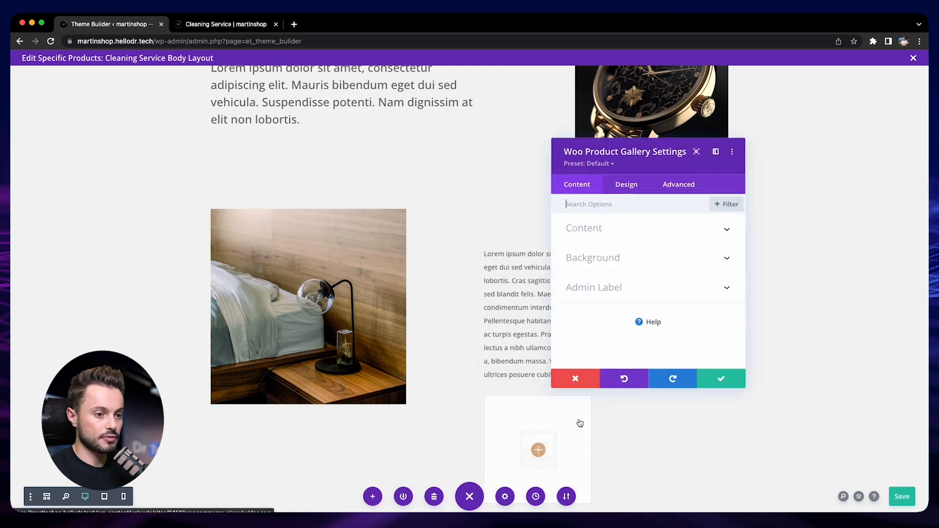
{"action": "left_click", "coordinate": [720, 379]}
Delete the Related products section from the body layout.
{"action": "scroll", "coordinate": [388, 336], "scroll_direction": "down", "scroll_amount": 8}
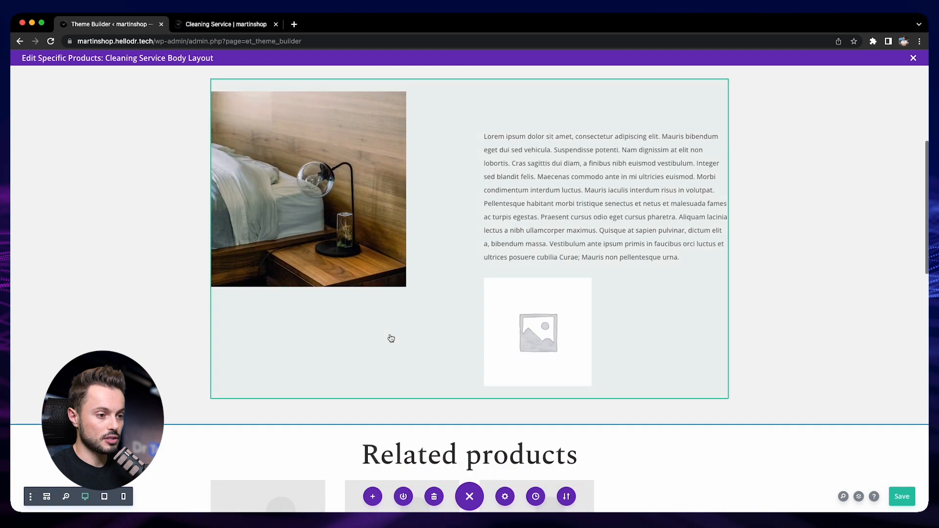
{"action": "scroll", "coordinate": [578, 381], "scroll_direction": "down", "scroll_amount": 2}
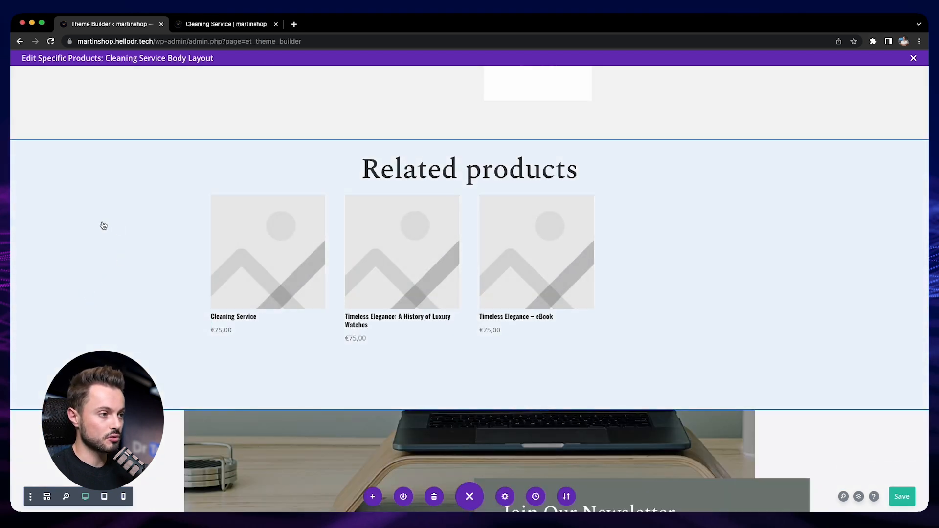
{"action": "left_click", "coordinate": [104, 221]}
{"action": "left_click", "coordinate": [76, 131]}
{"action": "scroll", "coordinate": [94, 199], "scroll_direction": "down", "scroll_amount": 4}
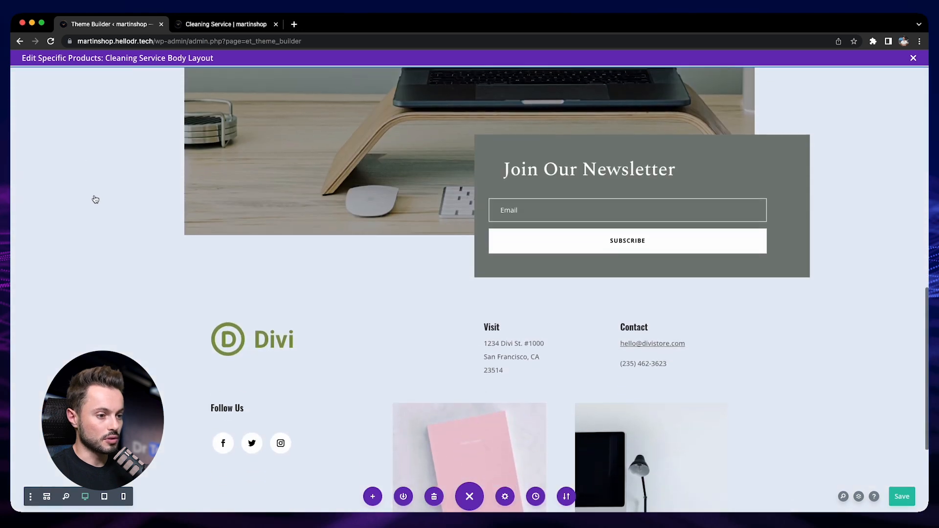
Delete the newsletter and footer section at the end of the body layout.
{"action": "scroll", "coordinate": [83, 227], "scroll_direction": "up", "scroll_amount": 4}
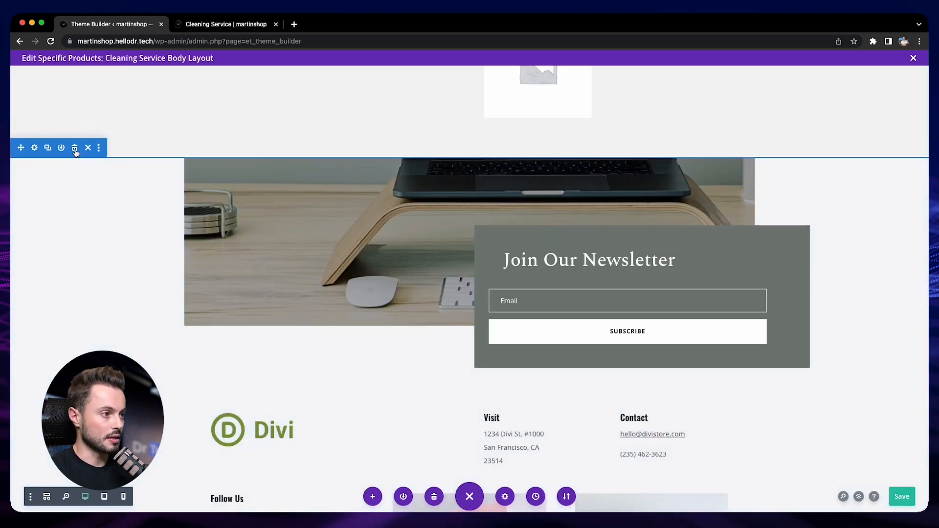
{"action": "left_click", "coordinate": [77, 149]}
Replace the product section's background colour with black (#000000) and apply the section settings.
{"action": "scroll", "coordinate": [190, 241], "scroll_direction": "up", "scroll_amount": 5}
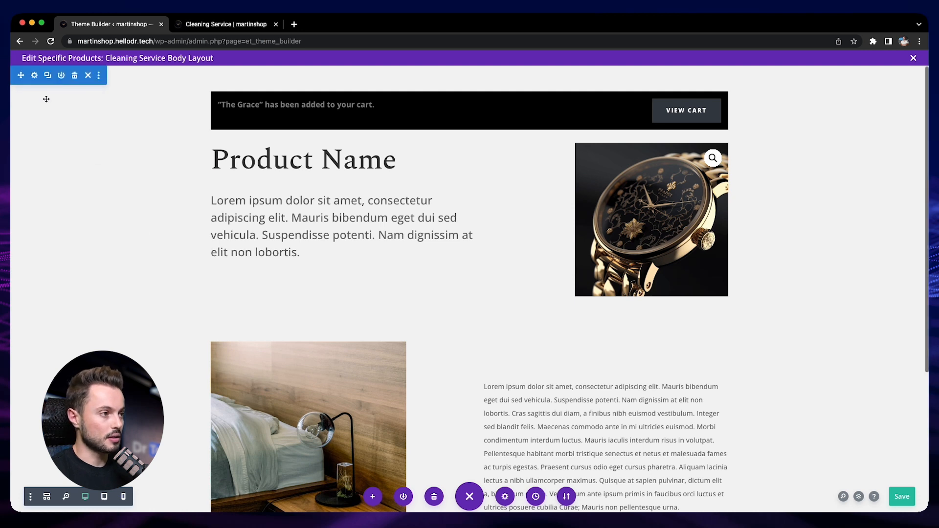
{"action": "left_click", "coordinate": [35, 82]}
{"action": "left_click", "coordinate": [580, 265]}
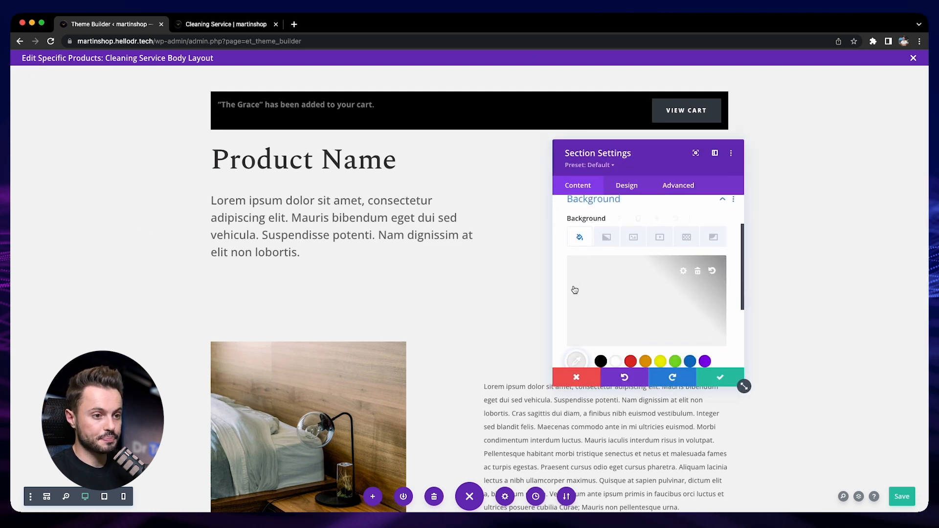
{"action": "left_click", "coordinate": [705, 240]}
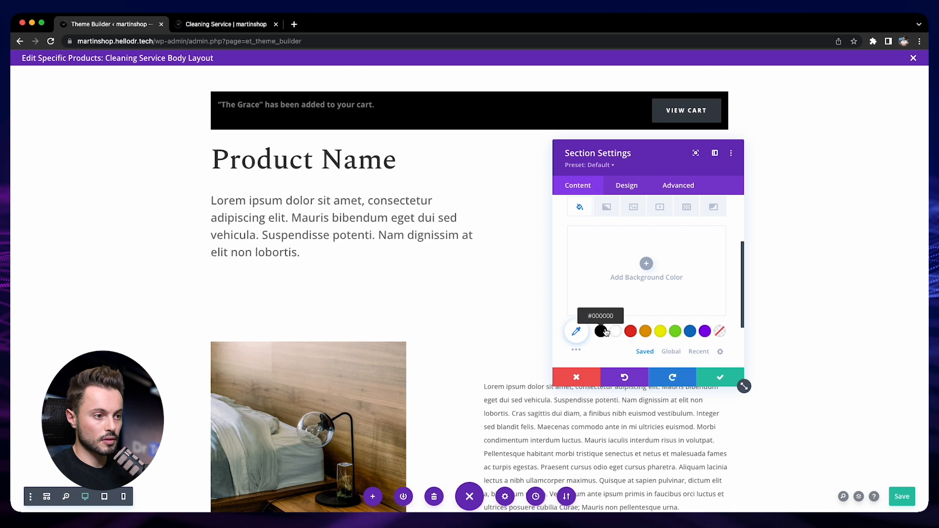
{"action": "left_click", "coordinate": [601, 332]}
{"action": "left_click", "coordinate": [709, 376]}
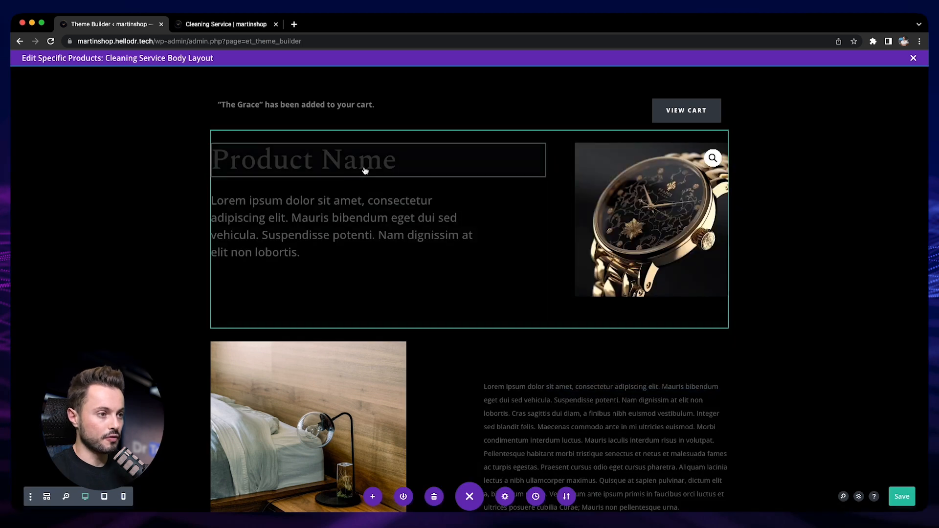
Set the product title's text colour to white and its font to Montserrat.
{"action": "left_click", "coordinate": [352, 146]}
{"action": "left_click", "coordinate": [626, 185]}
{"action": "left_click", "coordinate": [611, 228]}
{"action": "scroll", "coordinate": [636, 293], "scroll_direction": "down", "scroll_amount": 2}
{"action": "scroll", "coordinate": [629, 297], "scroll_direction": "down", "scroll_amount": 2}
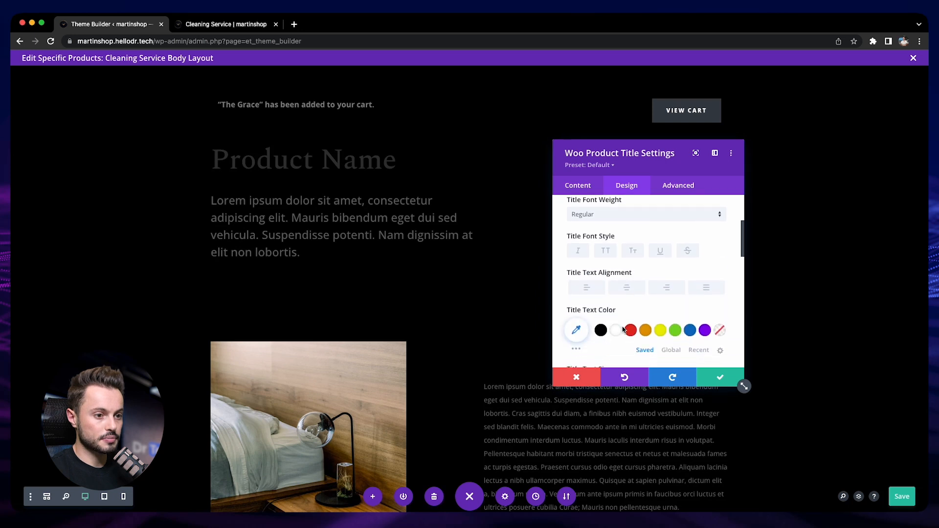
{"action": "left_click", "coordinate": [620, 325]}
{"action": "scroll", "coordinate": [619, 324], "scroll_direction": "up", "scroll_amount": 5}
{"action": "left_click", "coordinate": [610, 301]}
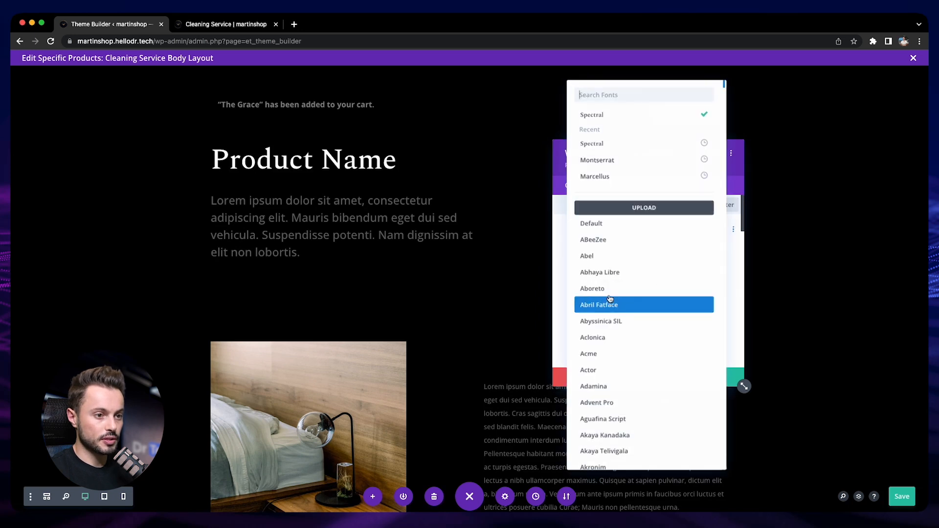
{"action": "left_click", "coordinate": [607, 160]}
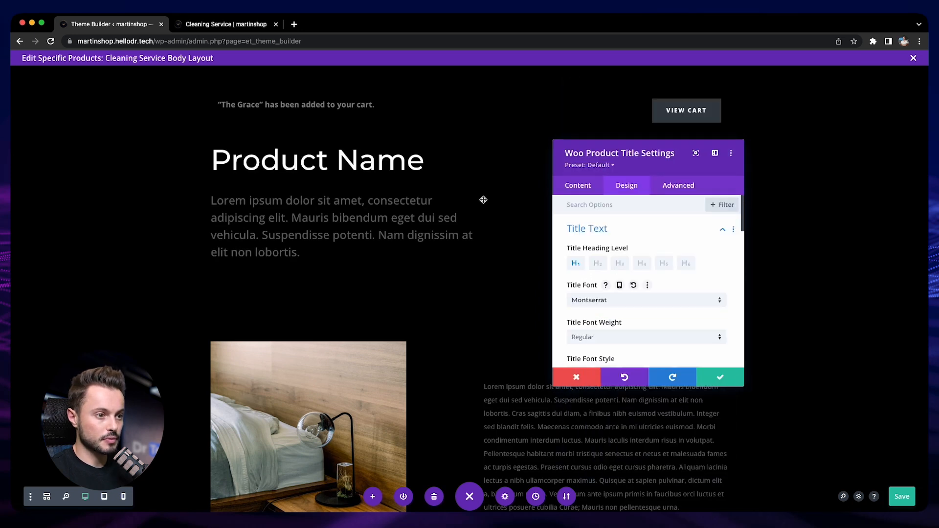
Set the short product description's text colour to white (#ffffff) and apply the module settings.
{"action": "left_click", "coordinate": [274, 221]}
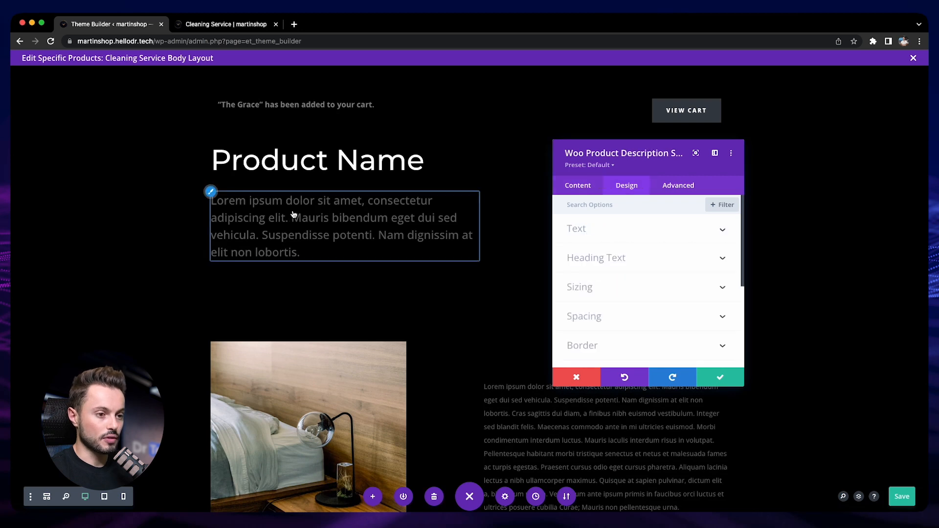
{"action": "scroll", "coordinate": [608, 301], "scroll_direction": "down", "scroll_amount": 4}
{"action": "left_click", "coordinate": [615, 315]}
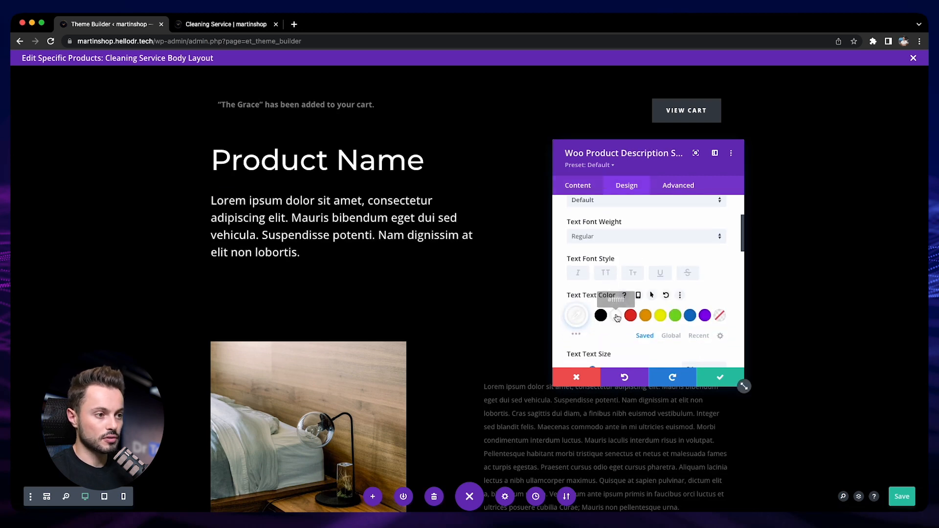
{"action": "left_click", "coordinate": [705, 376]}
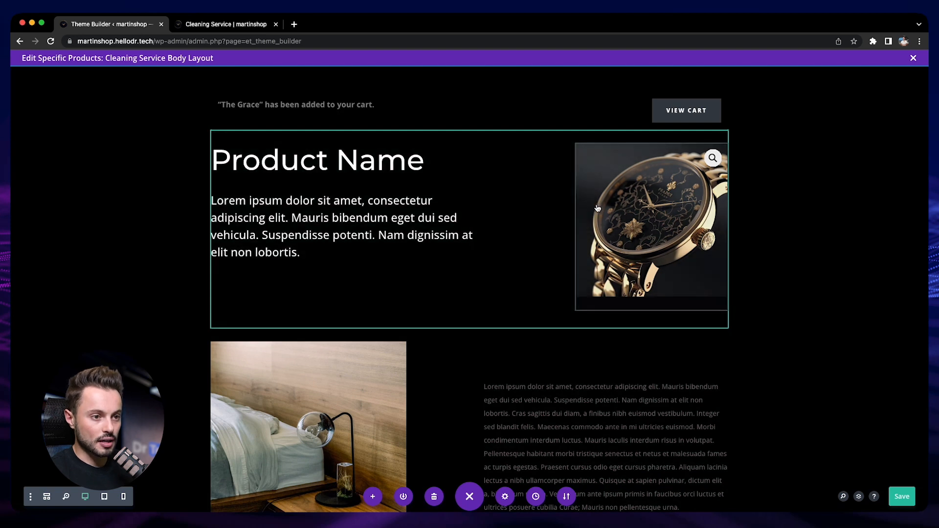
Change the product title row's column structure to a three-fifths and two-fifths layout.
{"action": "left_click", "coordinate": [472, 137]}
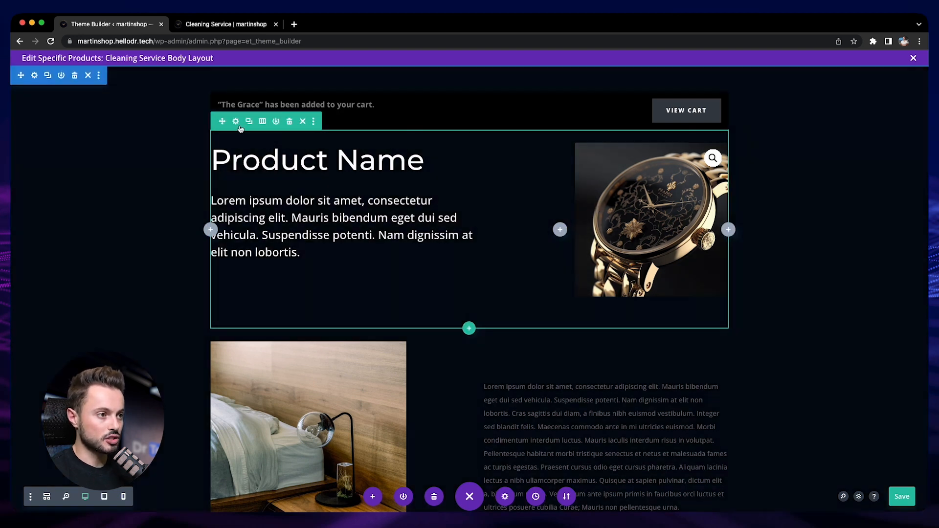
{"action": "left_click", "coordinate": [263, 122]}
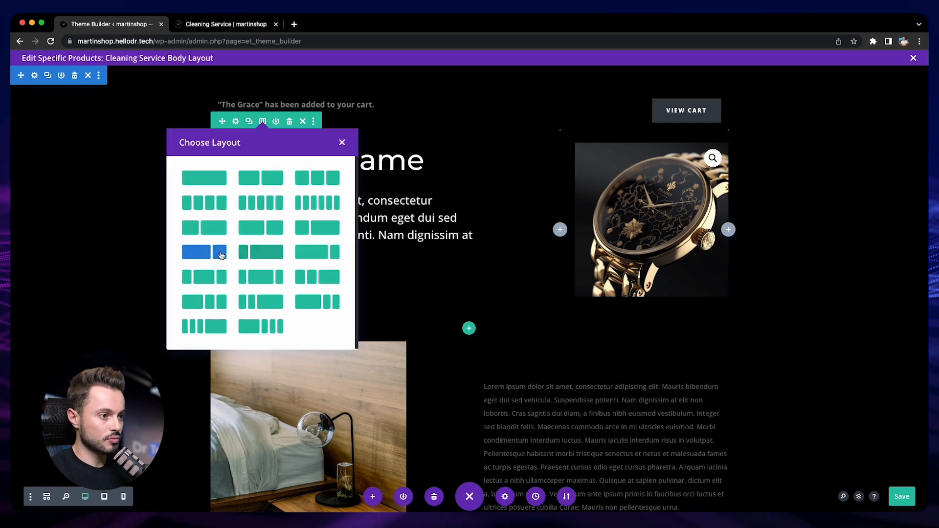
{"action": "left_click", "coordinate": [258, 230]}
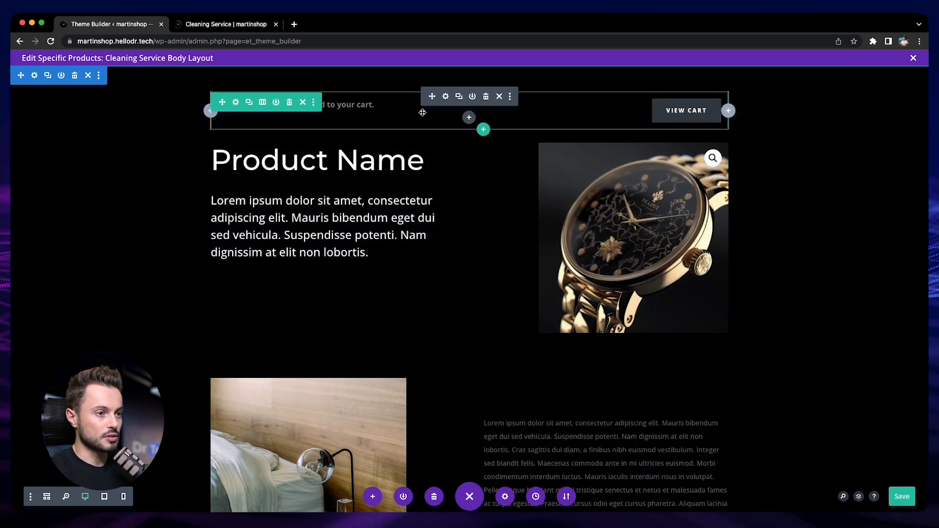
Set the title text colour of the cart notice module to white.
{"action": "left_click", "coordinate": [446, 97]}
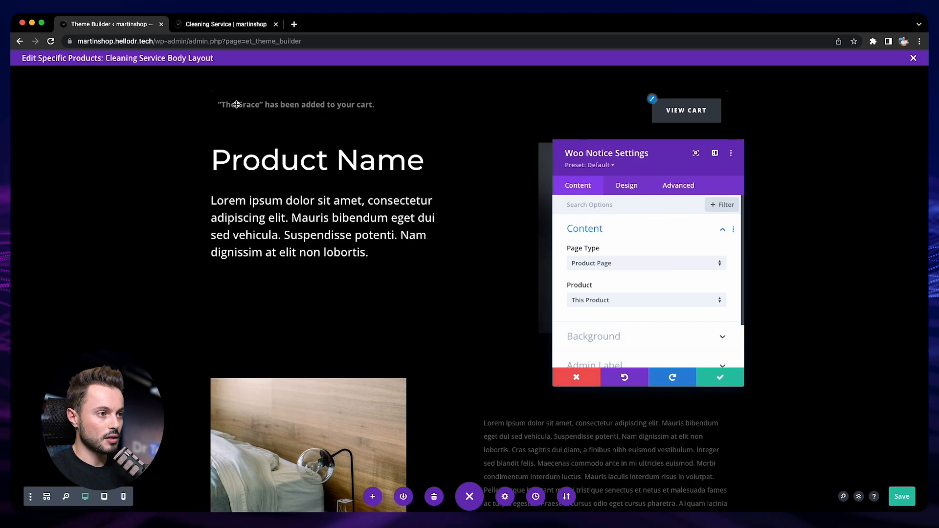
{"action": "left_click", "coordinate": [627, 185]}
{"action": "scroll", "coordinate": [596, 268], "scroll_direction": "down", "scroll_amount": 3}
{"action": "left_click", "coordinate": [615, 319]}
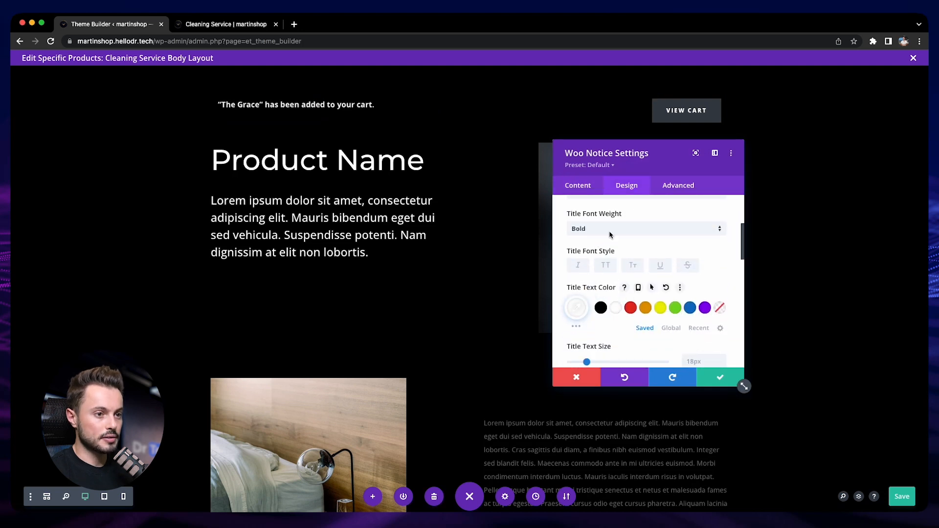
Style the notice's View Cart button with a black (#000000) background and a red border.
{"action": "scroll", "coordinate": [609, 240], "scroll_direction": "down", "scroll_amount": 6}
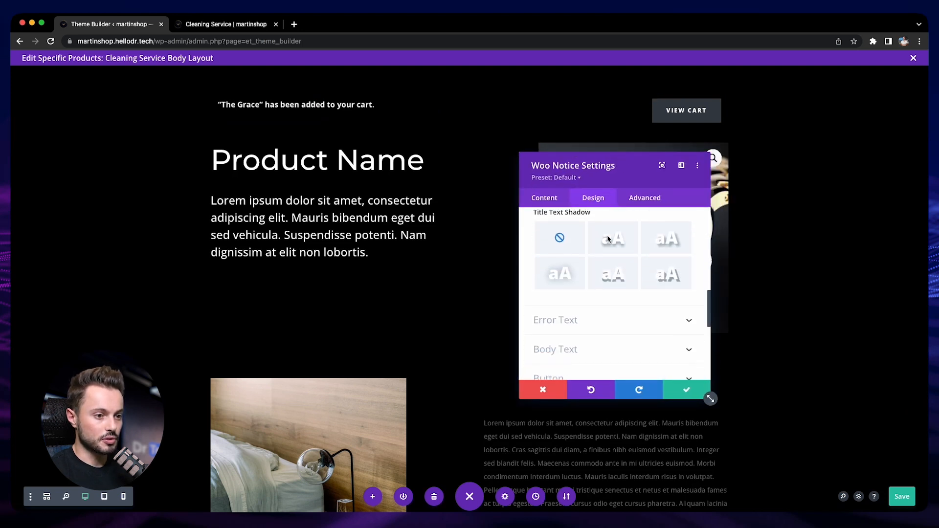
{"action": "left_click", "coordinate": [596, 331]}
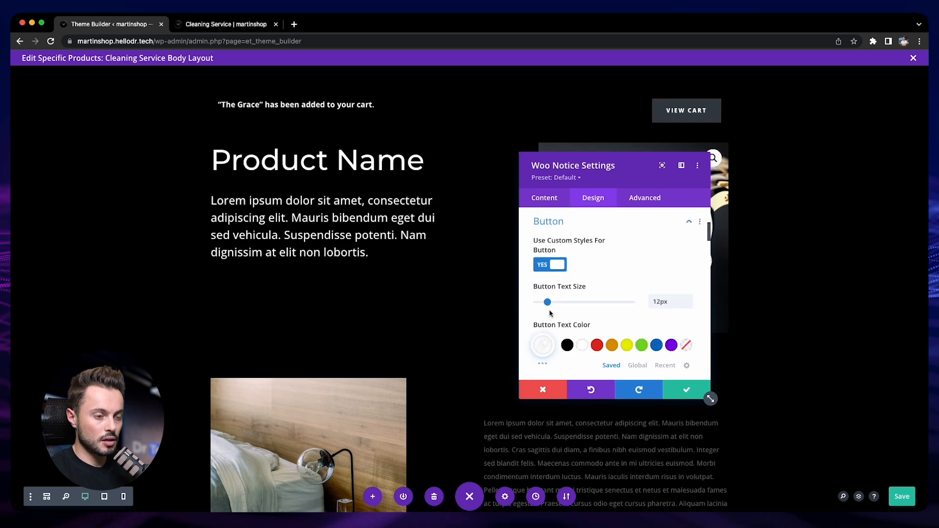
{"action": "scroll", "coordinate": [557, 314], "scroll_direction": "down", "scroll_amount": 1}
{"action": "scroll", "coordinate": [584, 314], "scroll_direction": "down", "scroll_amount": 3}
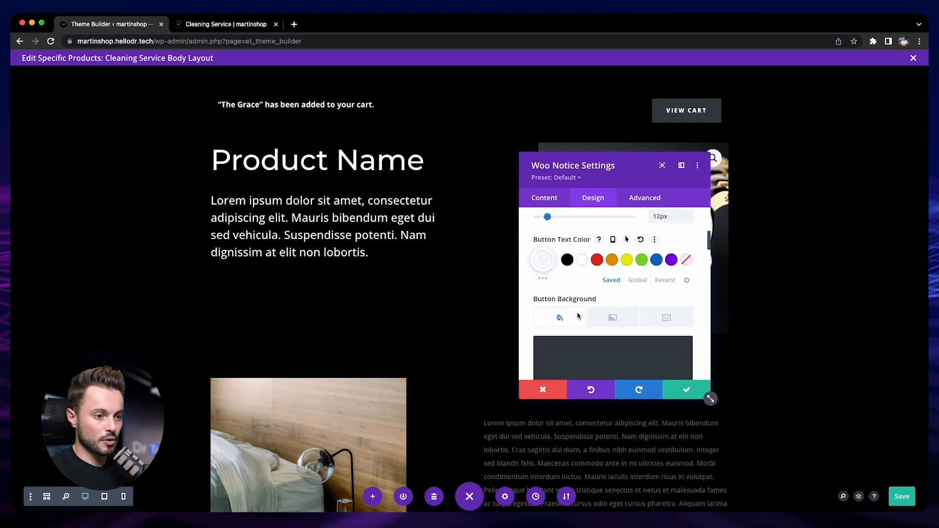
{"action": "left_click", "coordinate": [663, 290]}
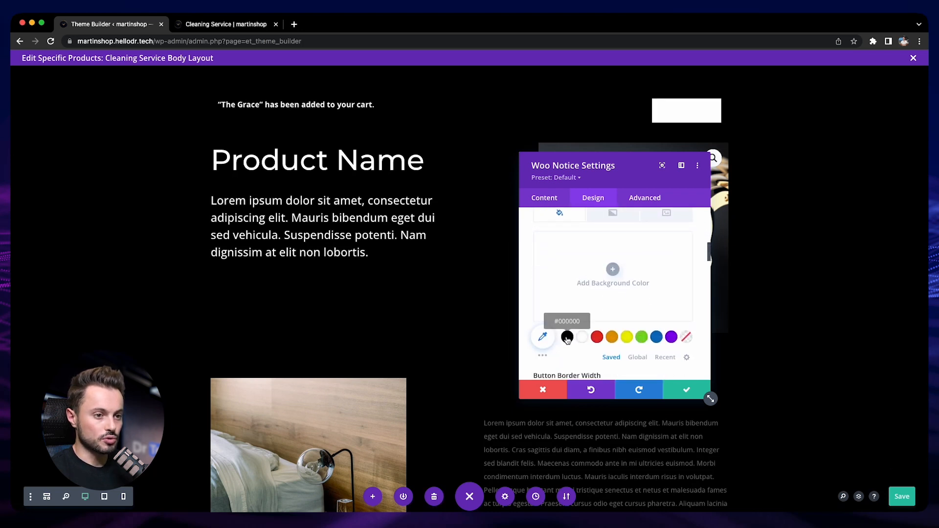
{"action": "left_click", "coordinate": [567, 336]}
{"action": "scroll", "coordinate": [570, 337], "scroll_direction": "down", "scroll_amount": 2}
{"action": "scroll", "coordinate": [570, 338], "scroll_direction": "down", "scroll_amount": 1}
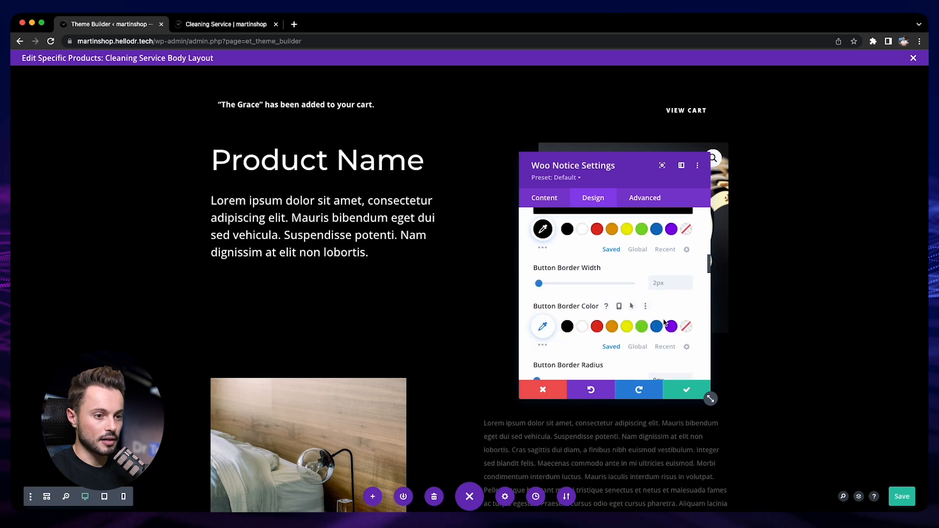
{"action": "left_click", "coordinate": [597, 326]}
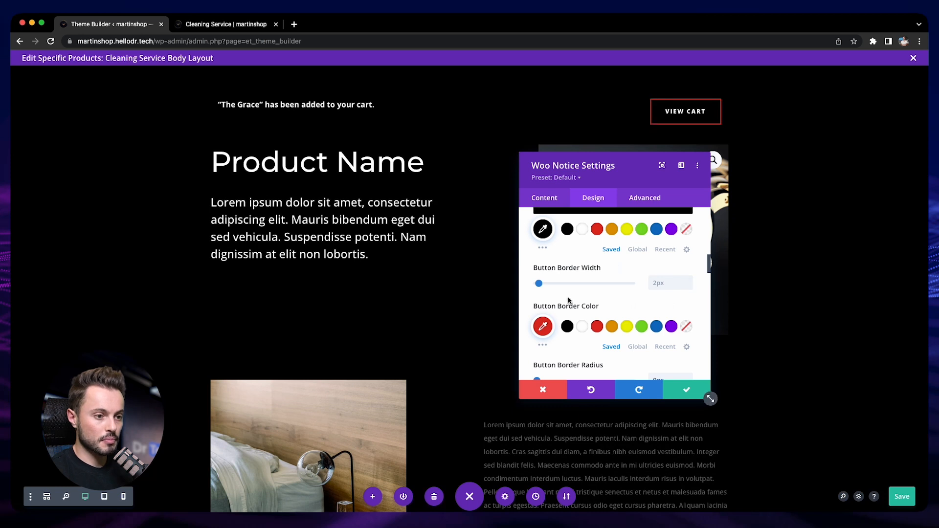
Give the cart notice module a 1px white border, apply its settings and save the layout.
{"action": "scroll", "coordinate": [569, 300], "scroll_direction": "down", "scroll_amount": 8}
{"action": "scroll", "coordinate": [570, 300], "scroll_direction": "down", "scroll_amount": 12}
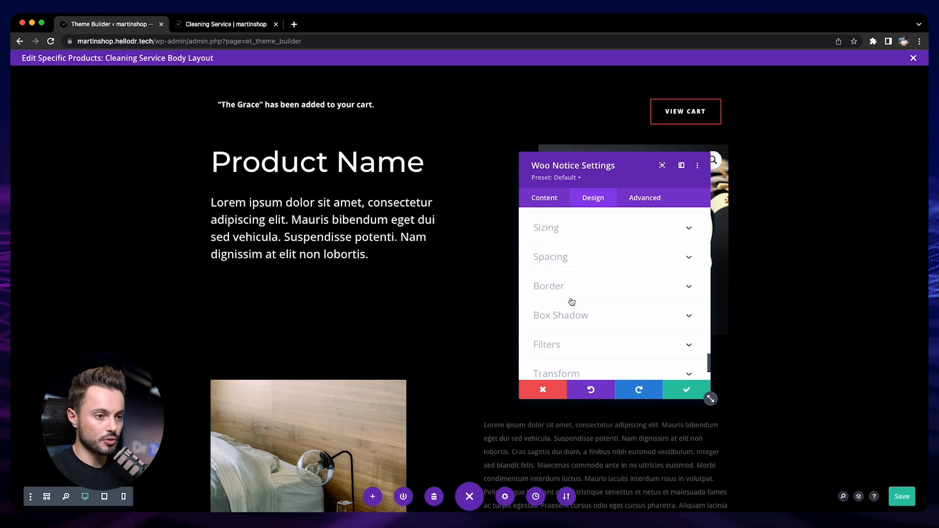
{"action": "left_click", "coordinate": [573, 296]}
{"action": "scroll", "coordinate": [562, 305], "scroll_direction": "down", "scroll_amount": 3}
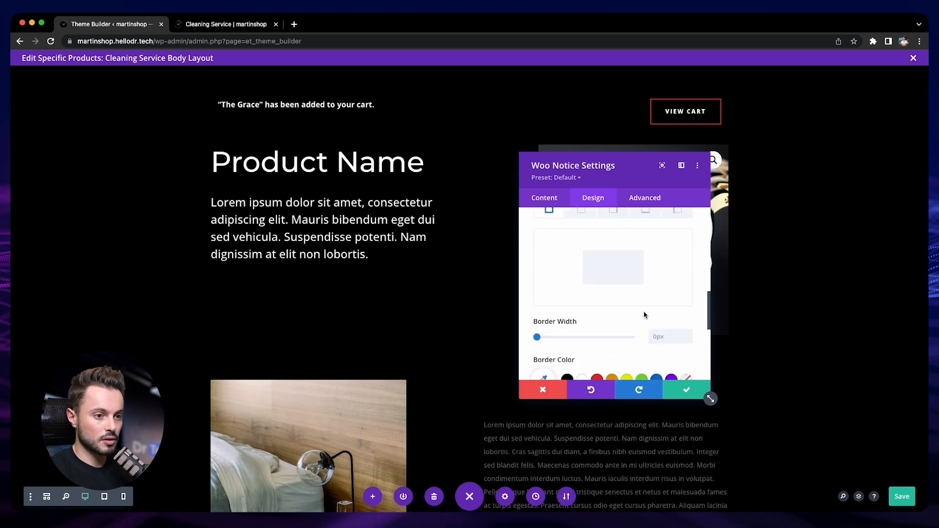
{"action": "left_click", "coordinate": [687, 335]}
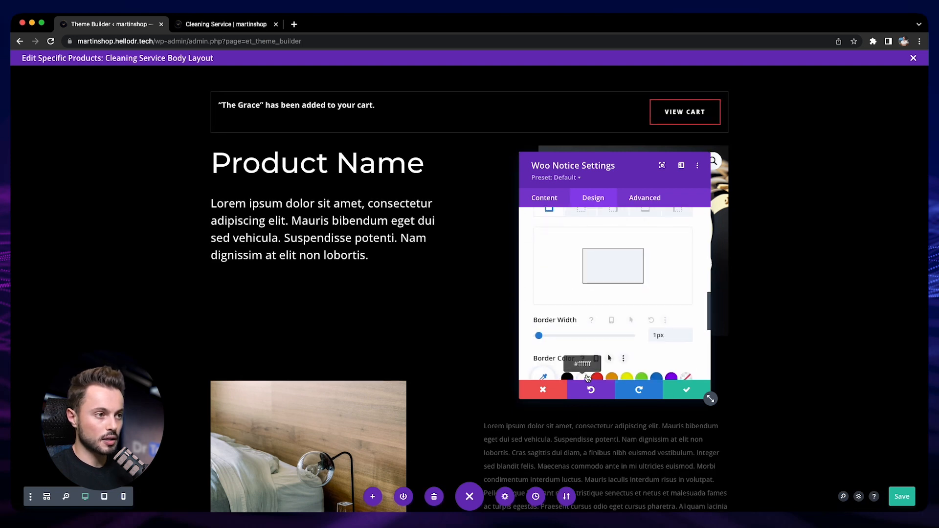
{"action": "left_click", "coordinate": [687, 335]}
{"action": "left_click", "coordinate": [687, 334]}
{"action": "scroll", "coordinate": [688, 334], "scroll_direction": "down", "scroll_amount": 2}
{"action": "left_click", "coordinate": [582, 329]}
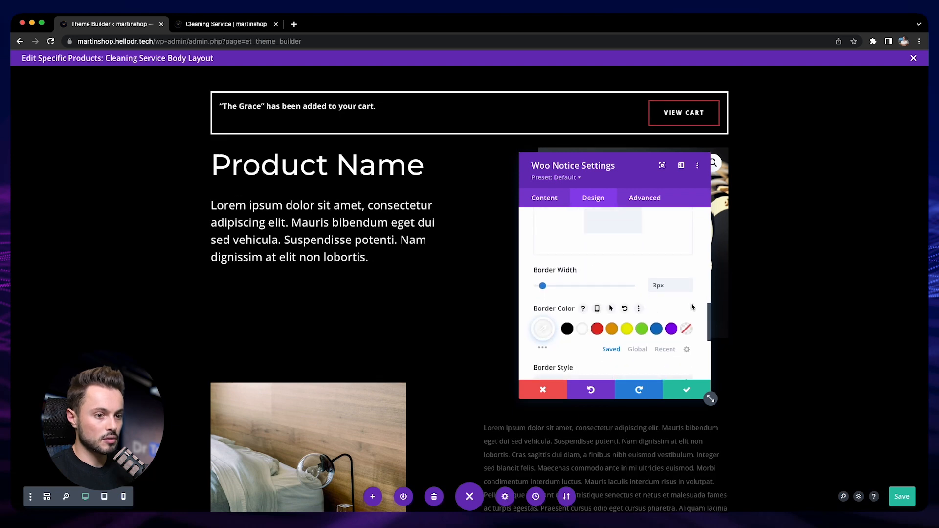
{"action": "left_click", "coordinate": [688, 289]}
{"action": "left_click", "coordinate": [688, 288]}
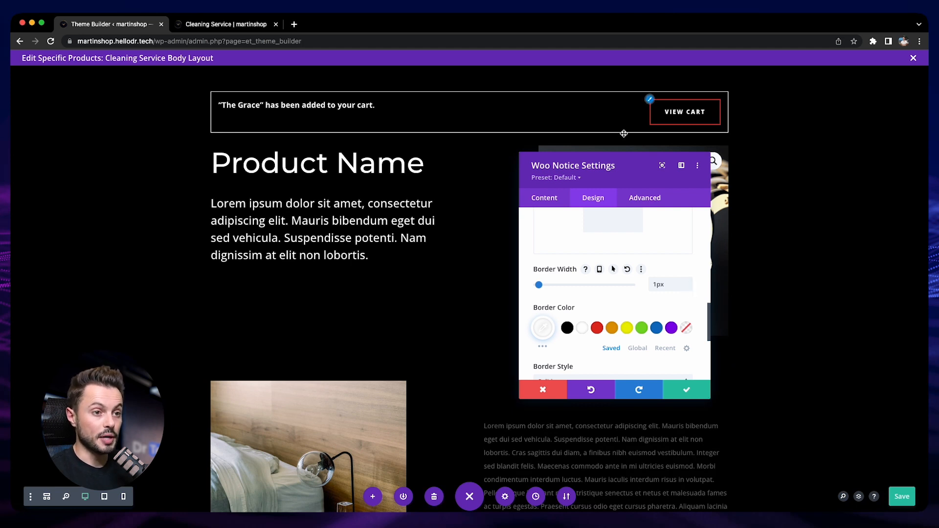
{"action": "left_click", "coordinate": [686, 389]}
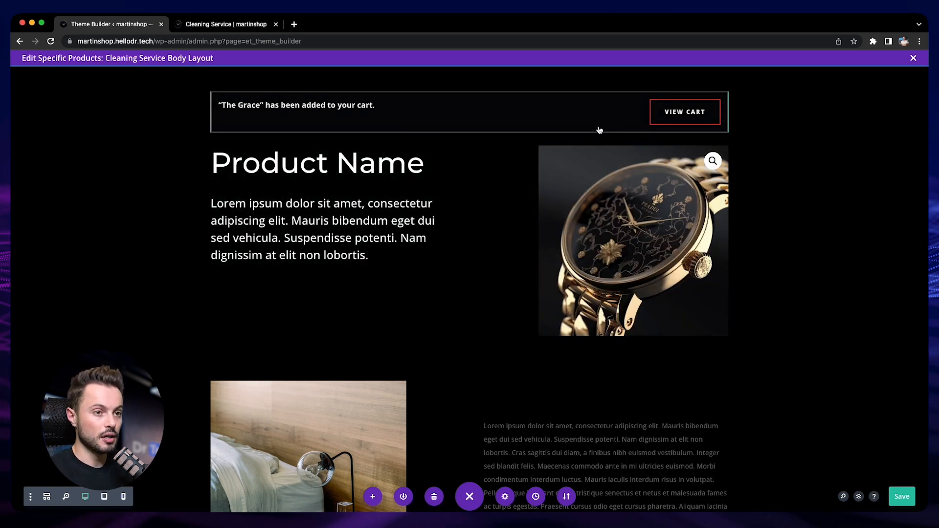
{"action": "key", "text": "super+s"}
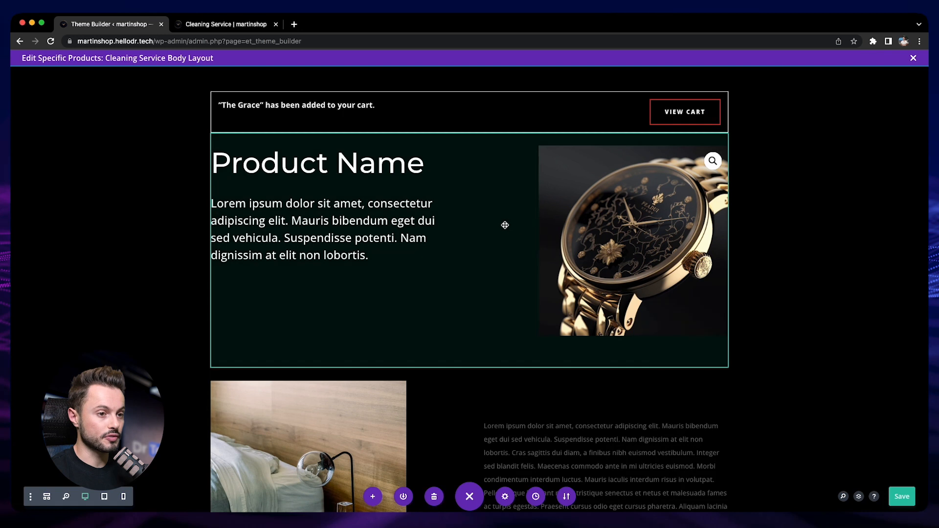
Set the text colour of the long product description beside the lamp photo to white and apply the settings.
{"action": "scroll", "coordinate": [400, 252], "scroll_direction": "down", "scroll_amount": 3}
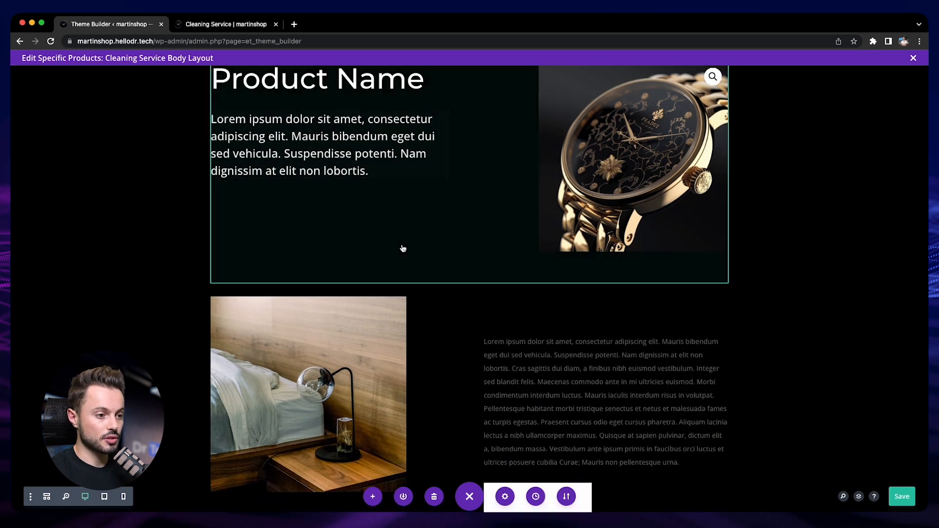
{"action": "scroll", "coordinate": [402, 248], "scroll_direction": "down", "scroll_amount": 2}
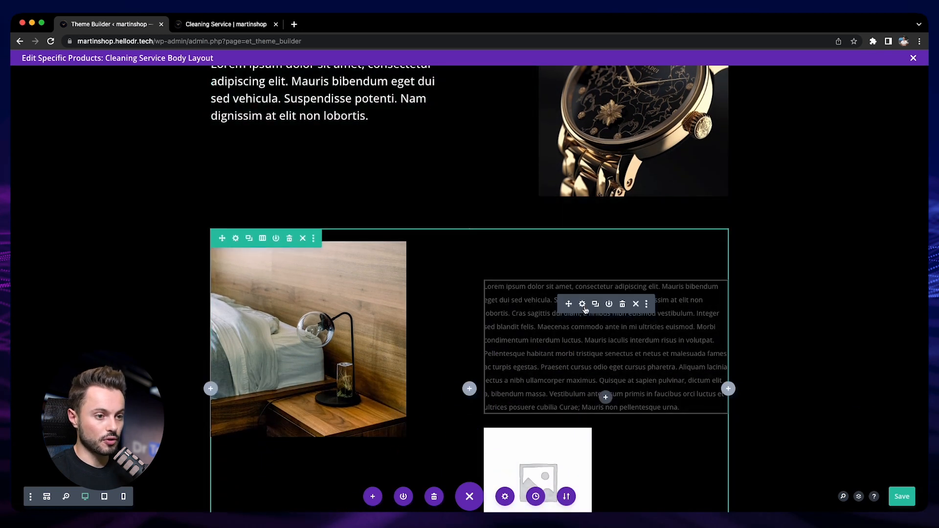
{"action": "left_click", "coordinate": [583, 304]}
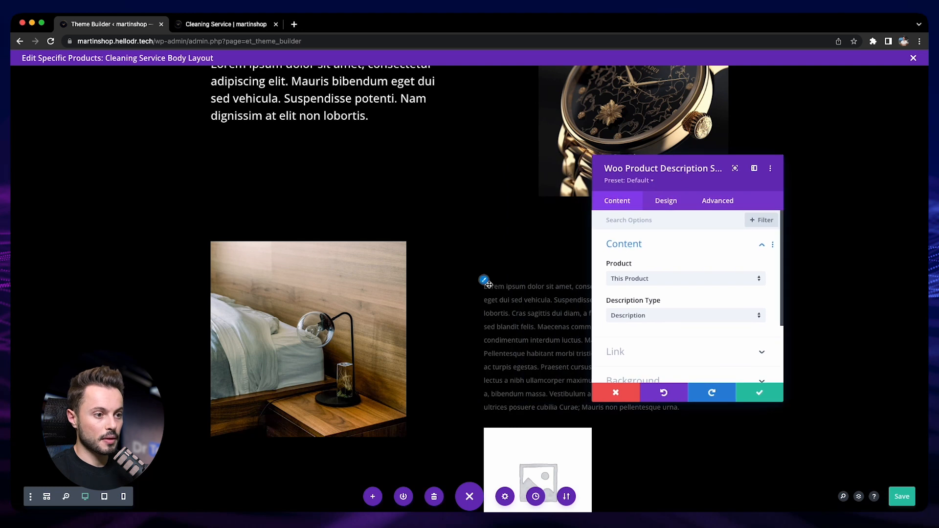
{"action": "left_click", "coordinate": [666, 200]}
{"action": "left_click", "coordinate": [631, 243]}
{"action": "scroll", "coordinate": [662, 311], "scroll_direction": "down", "scroll_amount": 2}
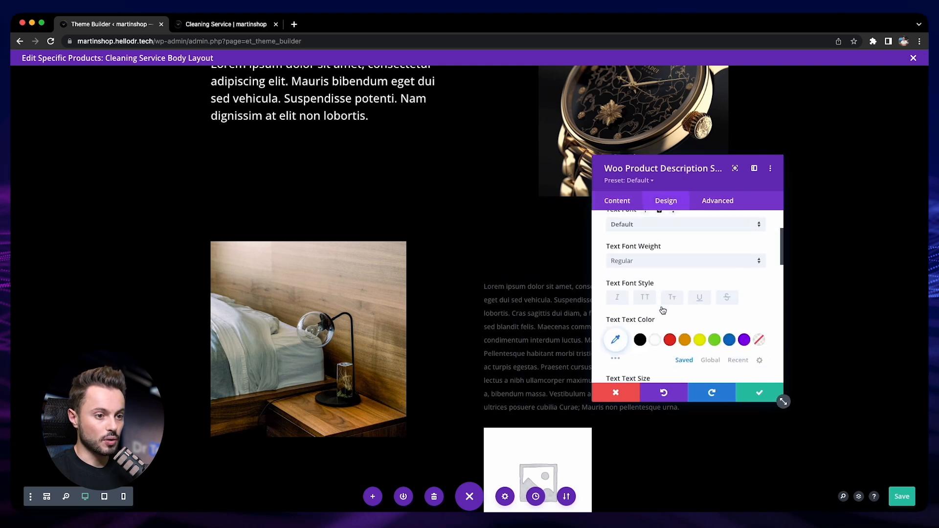
{"action": "left_click", "coordinate": [655, 341]}
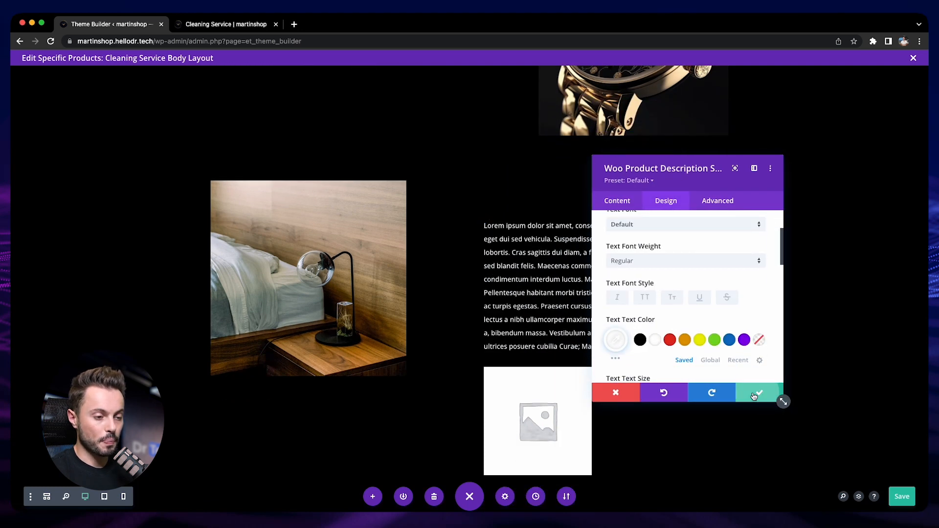
{"action": "left_click", "coordinate": [777, 395]}
Check the content settings of the product gallery module below the long description and save the layout.
{"action": "left_click", "coordinate": [584, 361]}
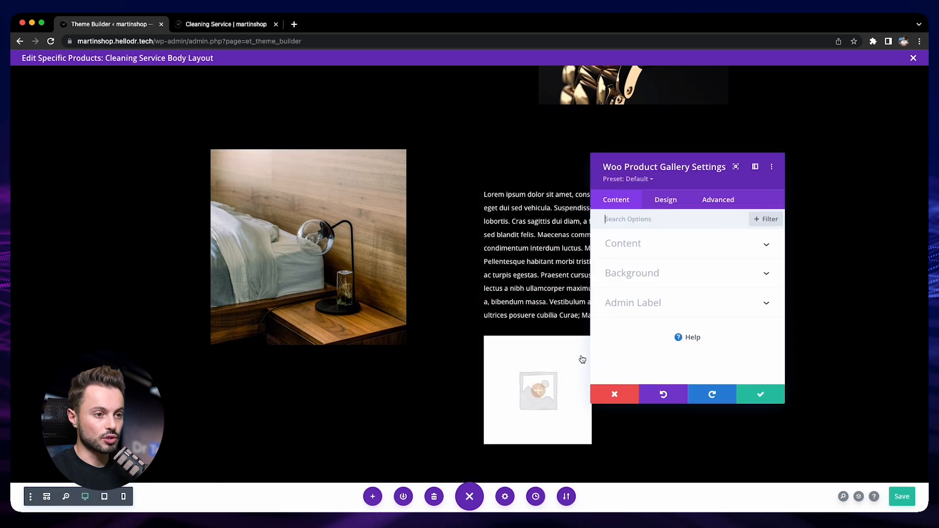
{"action": "left_click", "coordinate": [763, 393]}
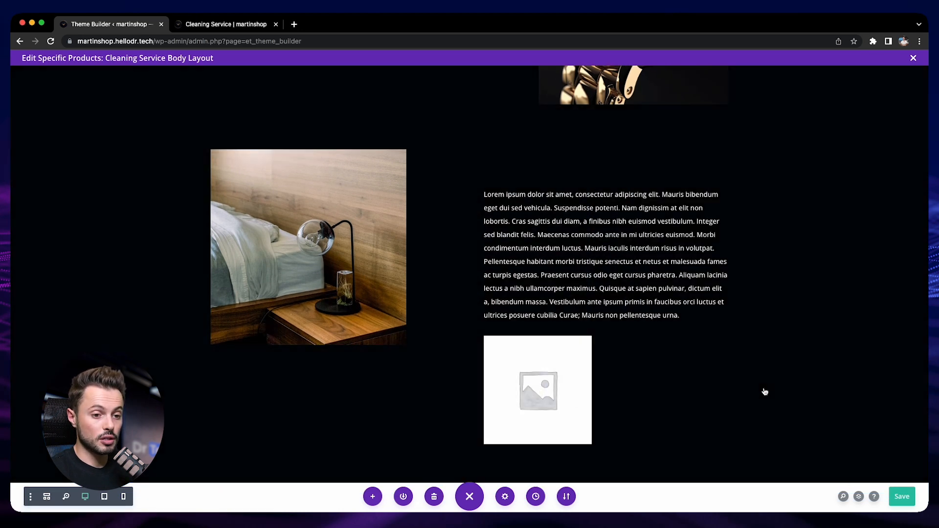
{"action": "left_click", "coordinate": [904, 503]}
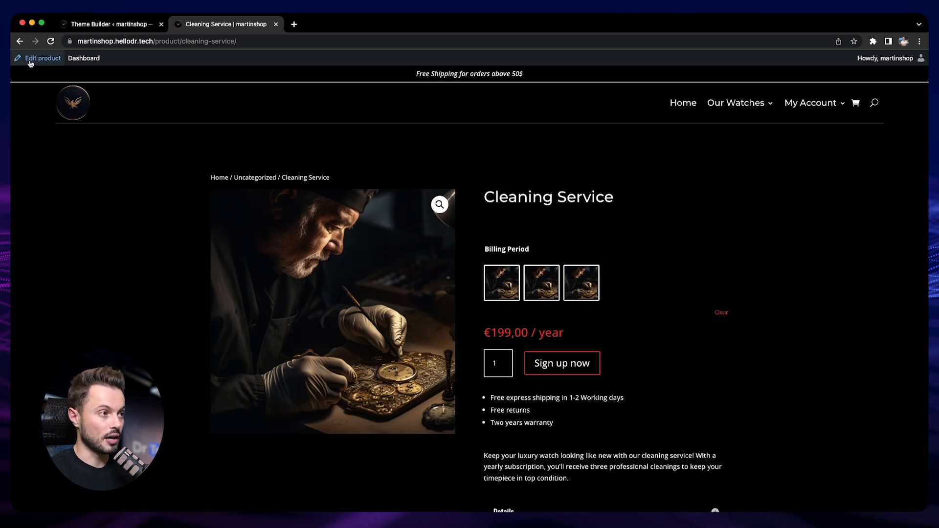
Open the Cleaning Service product for editing in a new browser tab and find its product gallery section.
{"action": "right_click", "coordinate": [45, 64]}
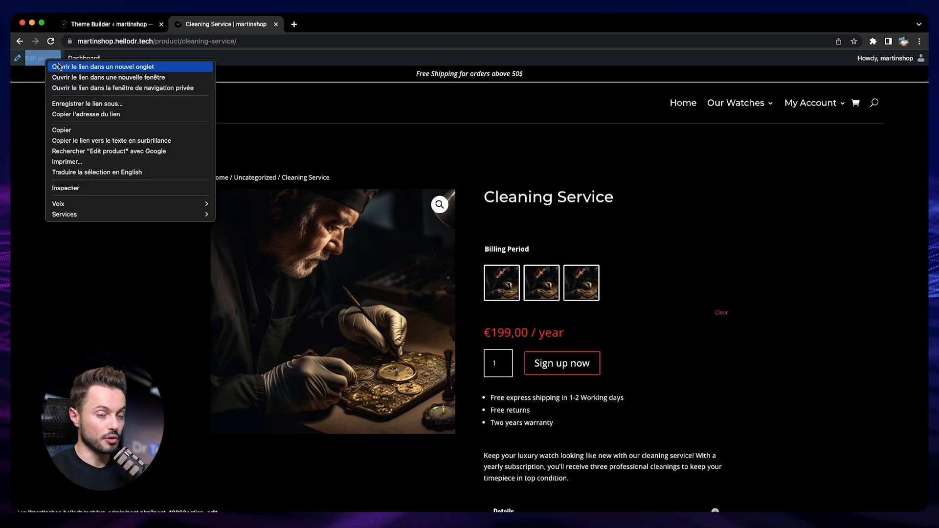
{"action": "left_click", "coordinate": [61, 66]}
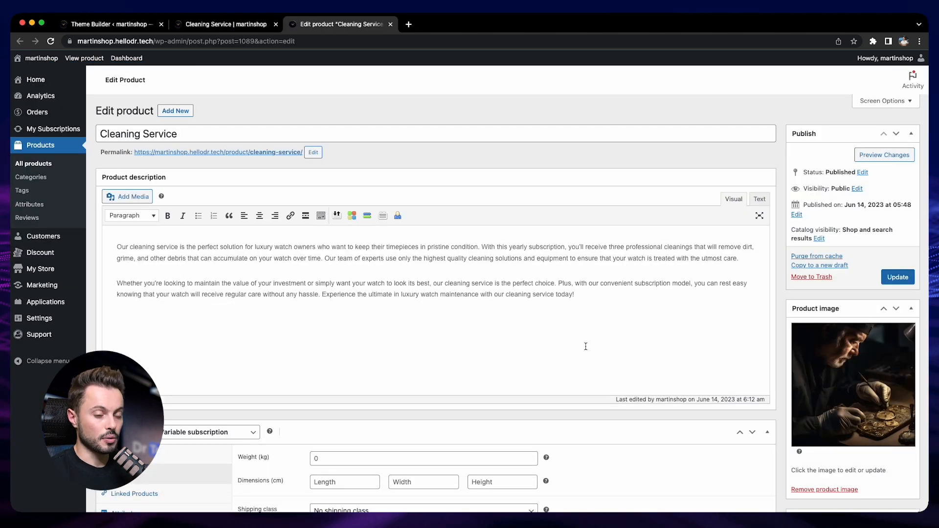
{"action": "scroll", "coordinate": [620, 346], "scroll_direction": "down", "scroll_amount": 2}
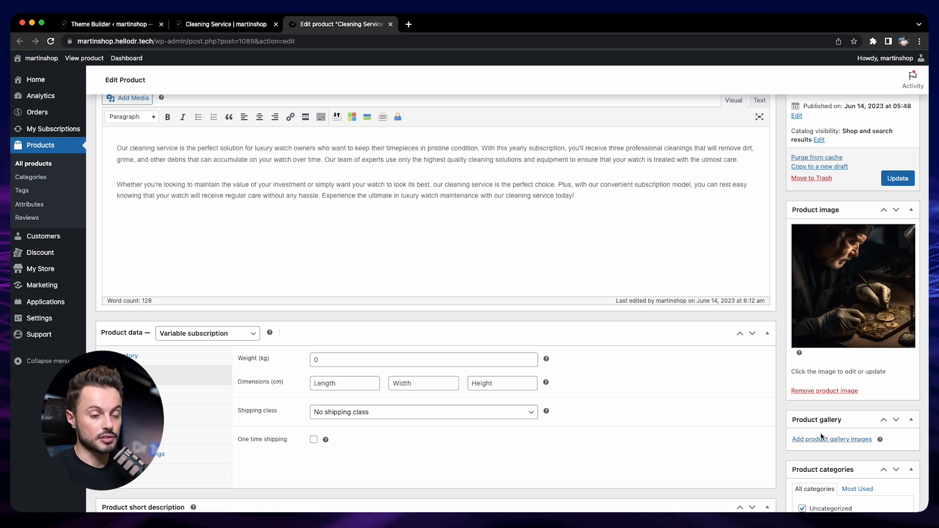
Add the first two watch-cleaning photos from the media library to the product gallery and update the product.
{"action": "left_click", "coordinate": [798, 439]}
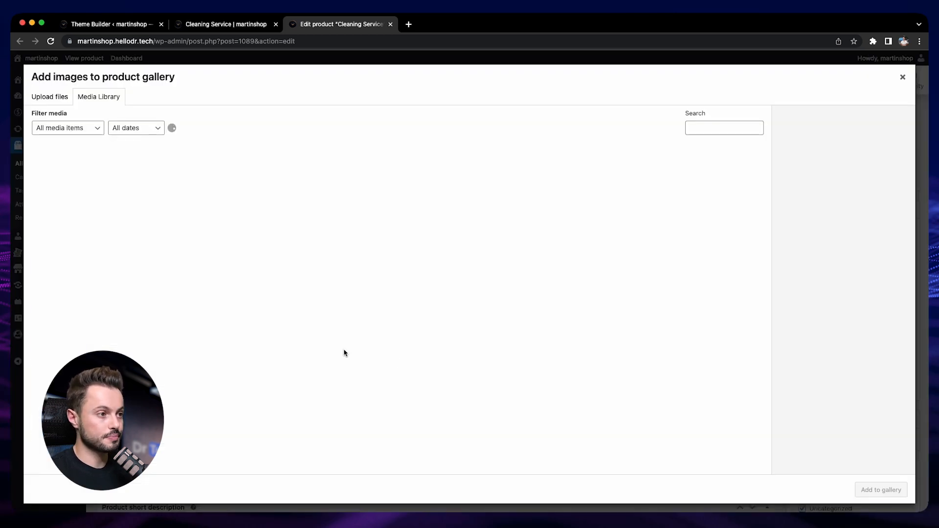
{"action": "left_click", "coordinate": [138, 178]}
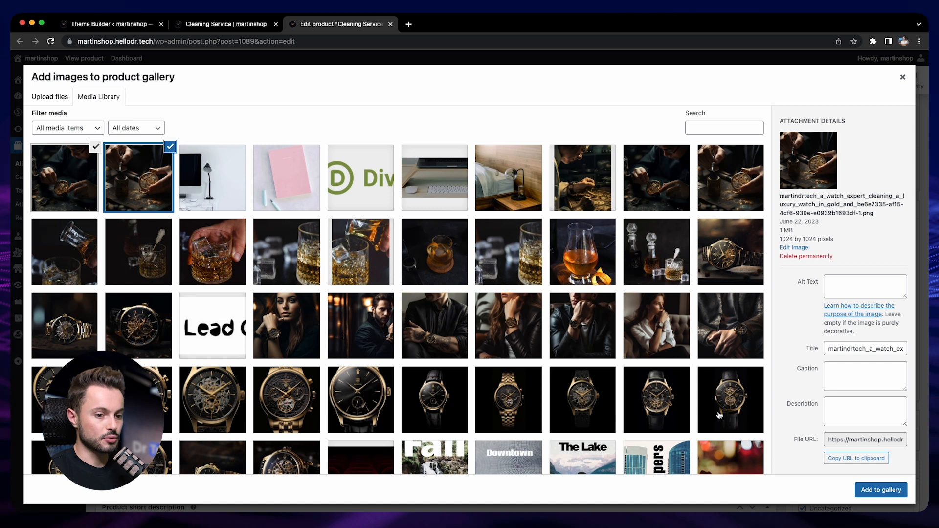
{"action": "left_click", "coordinate": [874, 491]}
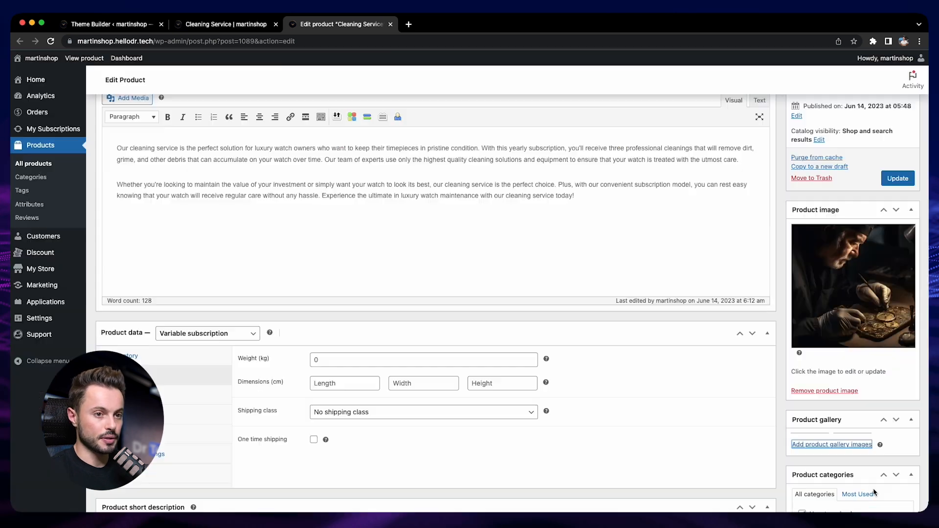
{"action": "scroll", "coordinate": [784, 459], "scroll_direction": "down", "scroll_amount": 1}
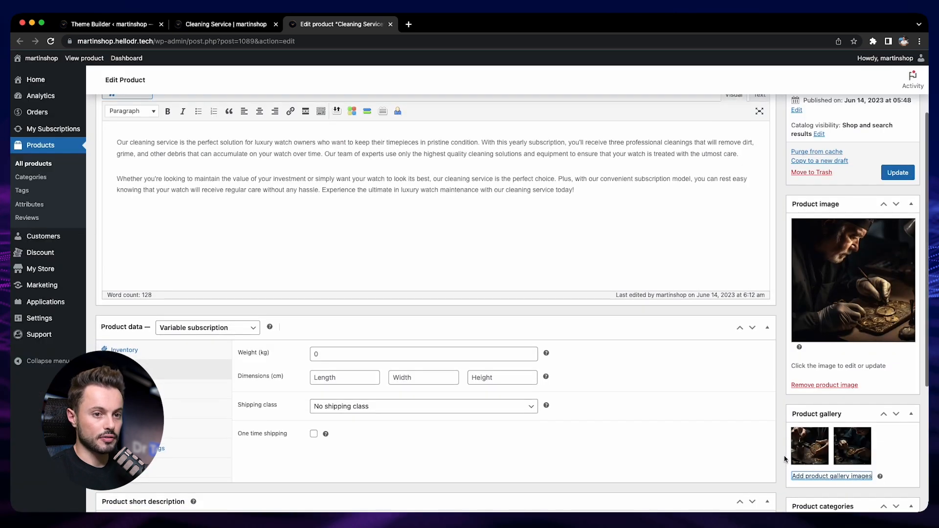
{"action": "left_click", "coordinate": [898, 173]}
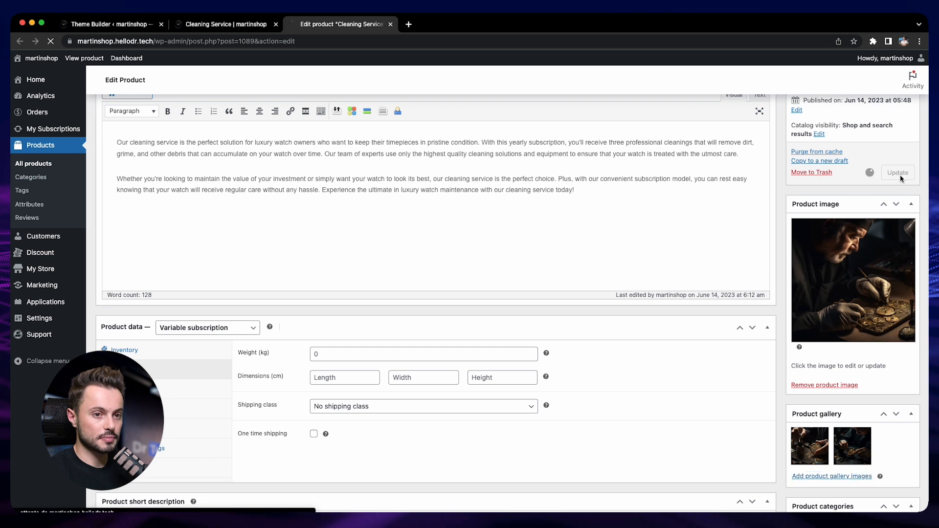
Back in the Theme Builder layout, replace the bedside lamp photo with the watchmaker photo from the media library and save the layout.
{"action": "left_click", "coordinate": [108, 24]}
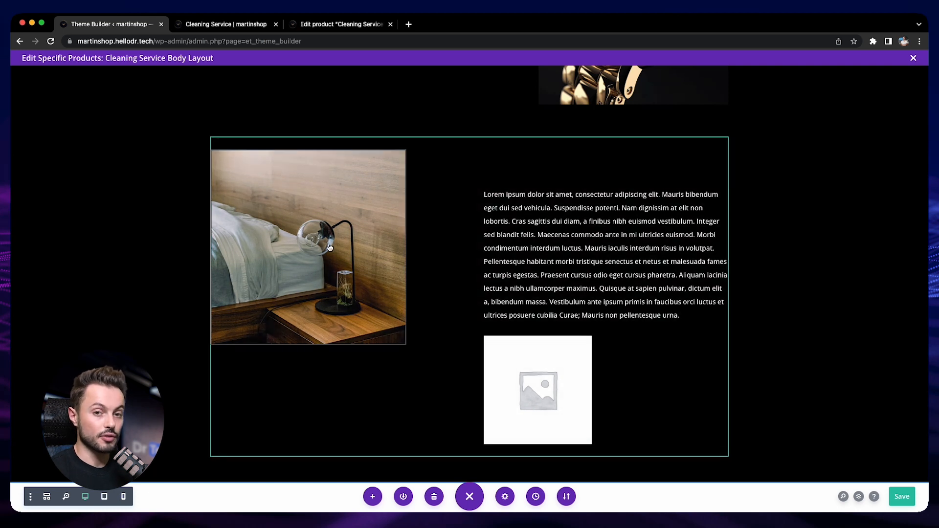
{"action": "mouse_move", "coordinate": [313, 226]}
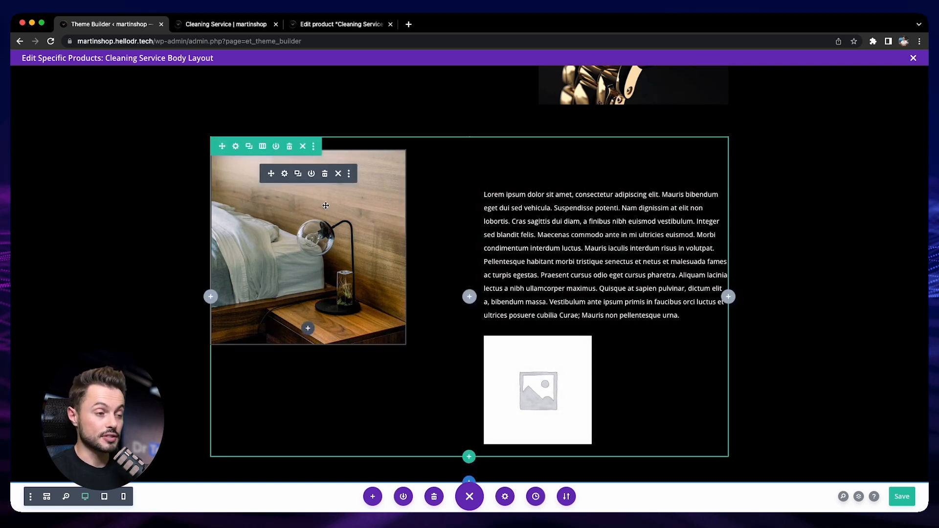
{"action": "left_click", "coordinate": [284, 174]}
{"action": "left_click", "coordinate": [685, 313]}
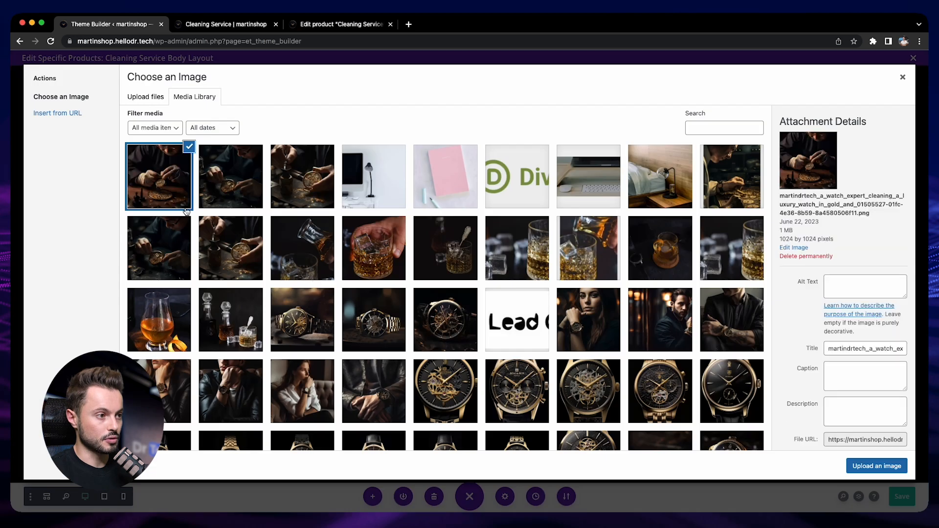
{"action": "left_click", "coordinate": [878, 466]}
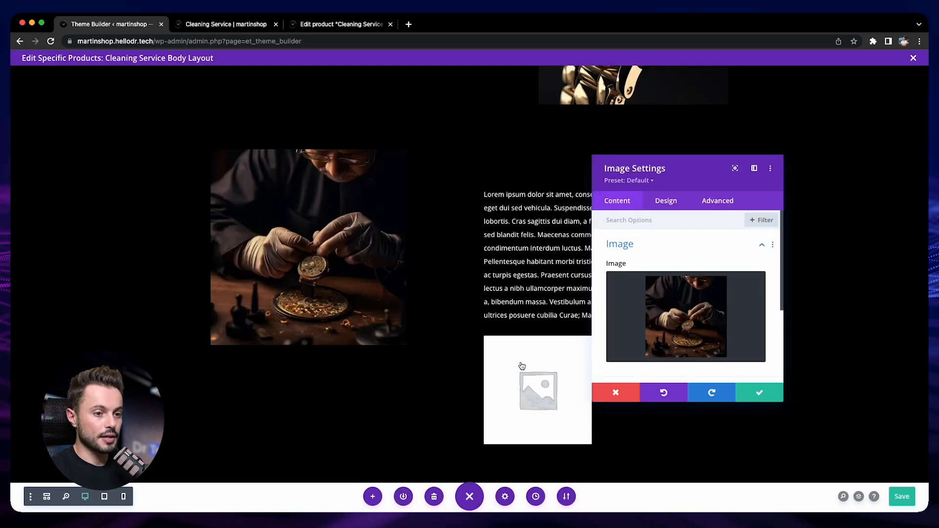
{"action": "left_click", "coordinate": [748, 399]}
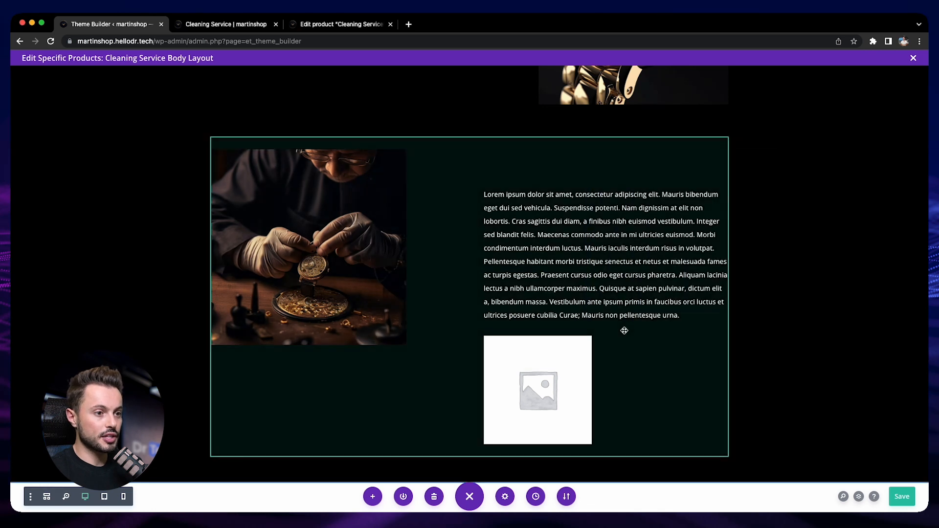
{"action": "scroll", "coordinate": [589, 390], "scroll_direction": "up", "scroll_amount": 5}
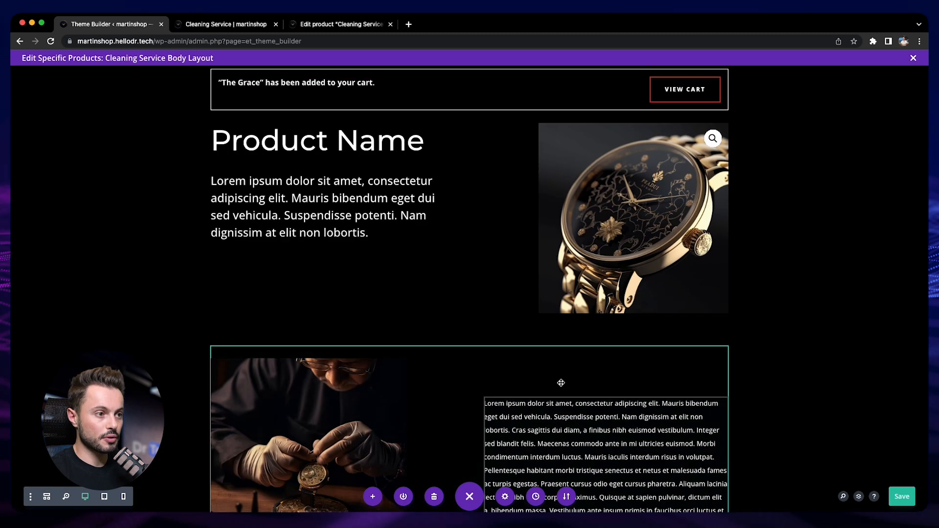
{"action": "scroll", "coordinate": [503, 282], "scroll_direction": "down", "scroll_amount": 4}
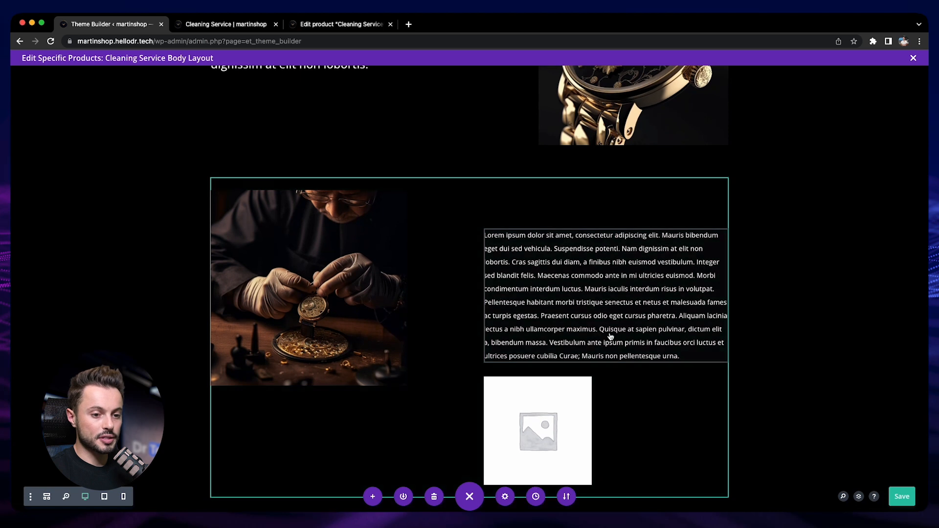
{"action": "left_click", "coordinate": [902, 497]}
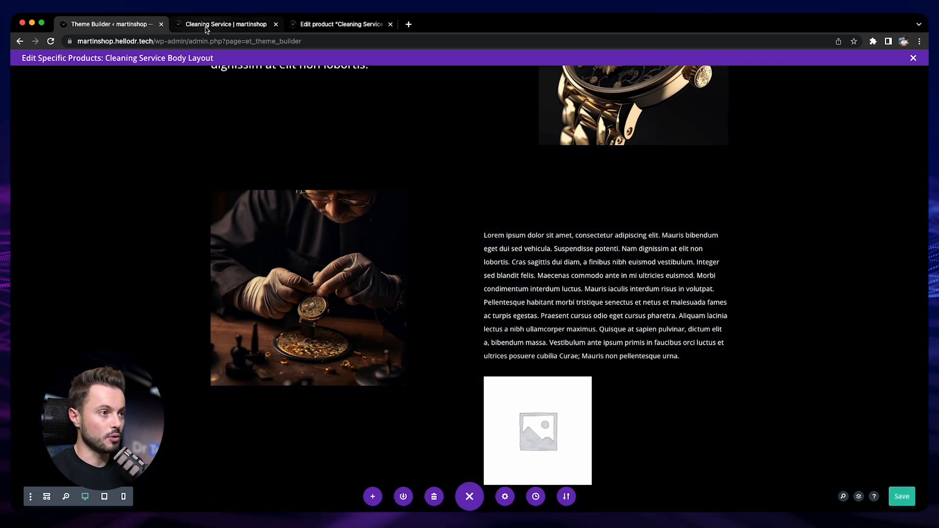
Reload the live Cleaning Service product page to check which template it uses.
{"action": "left_click", "coordinate": [206, 27]}
{"action": "left_click", "coordinate": [51, 41]}
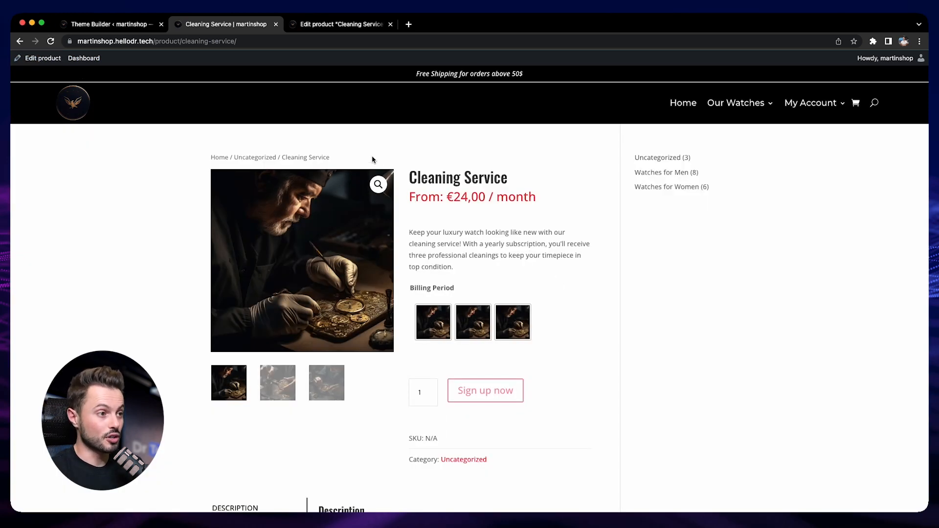
Close the Cleaning Service body layout editor and save the Theme Builder changes.
{"action": "left_click", "coordinate": [95, 22]}
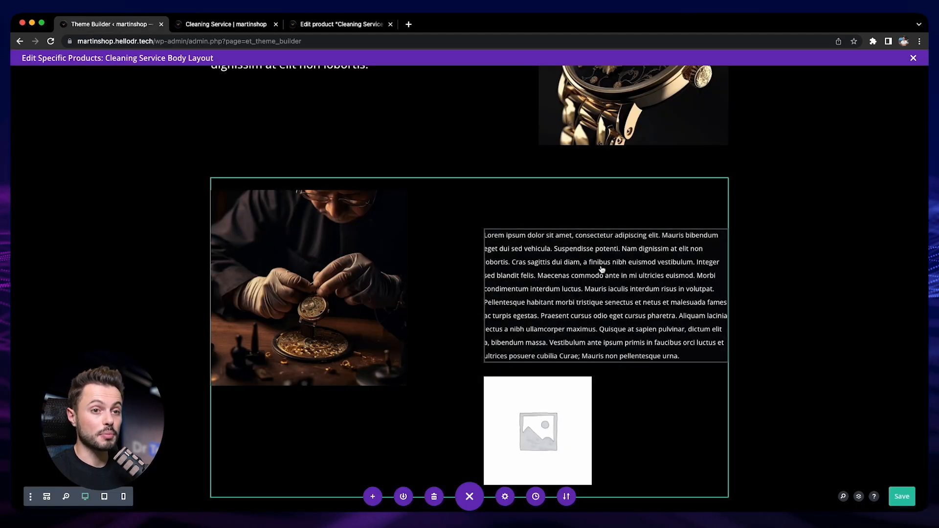
{"action": "left_click", "coordinate": [912, 58]}
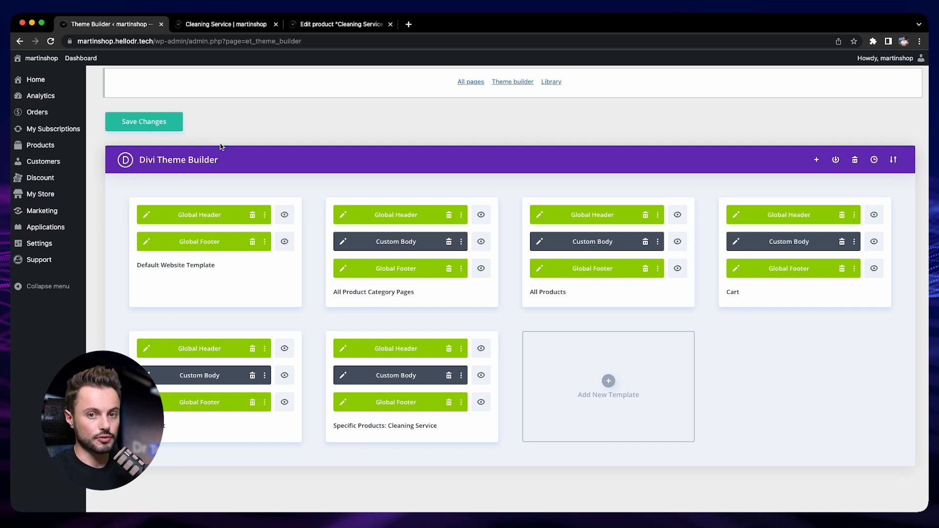
{"action": "left_click", "coordinate": [155, 131]}
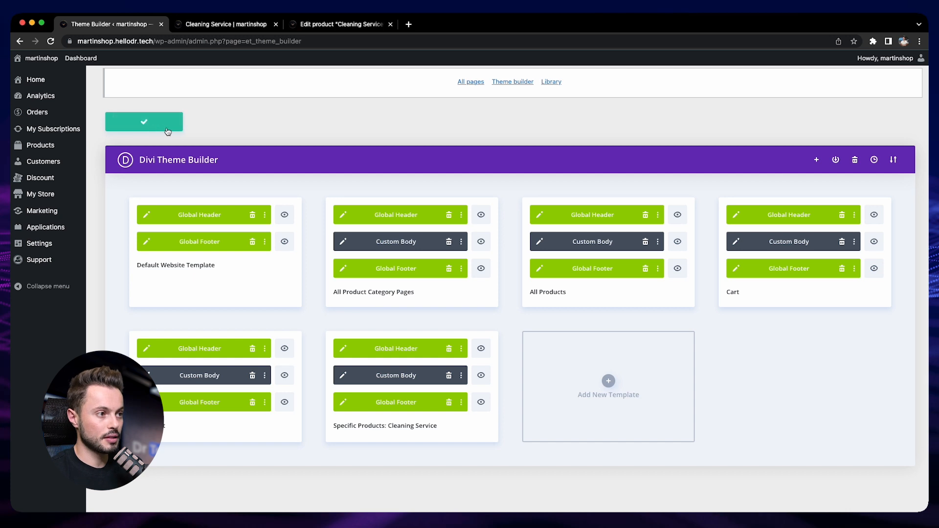
Reload the live Cleaning Service page and examine its title, descriptions, watchmaker photo and gallery images.
{"action": "left_click", "coordinate": [209, 25]}
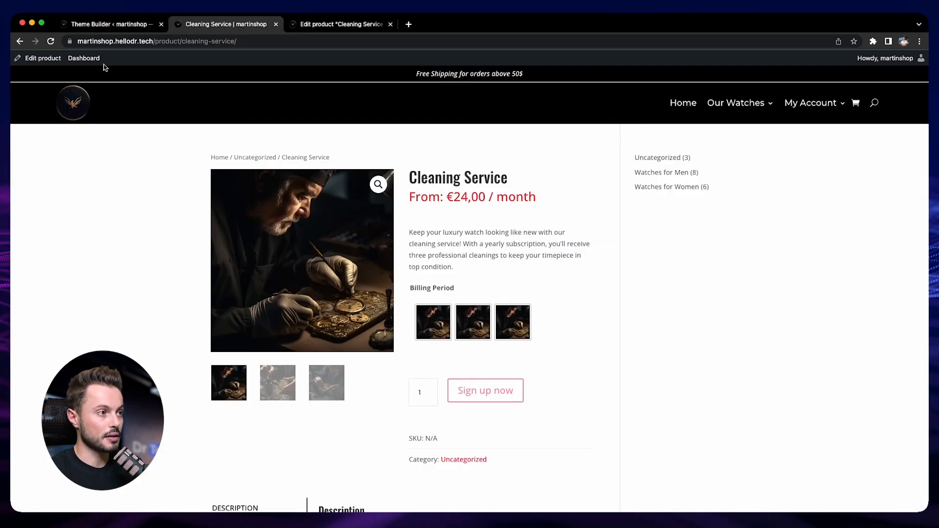
{"action": "left_click", "coordinate": [50, 42]}
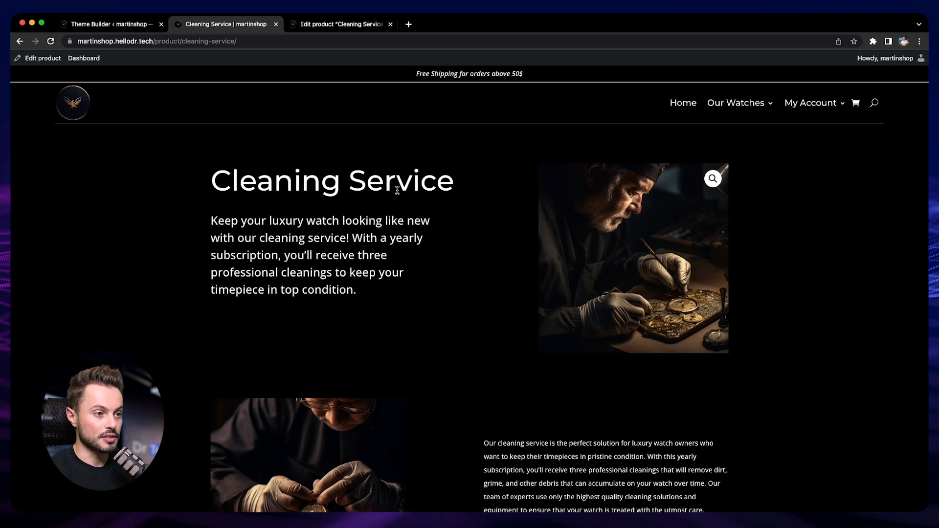
{"action": "scroll", "coordinate": [315, 261], "scroll_direction": "down", "scroll_amount": 3}
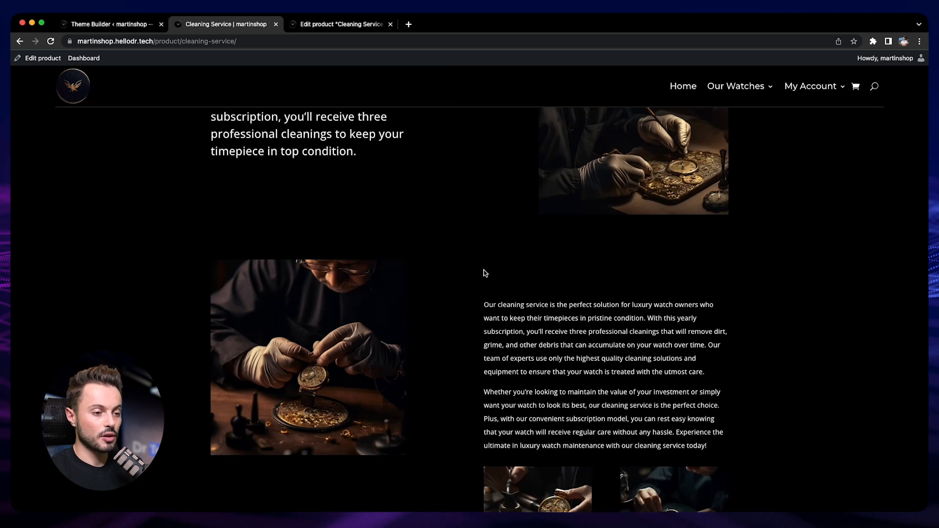
{"action": "scroll", "coordinate": [555, 354], "scroll_direction": "down", "scroll_amount": 1}
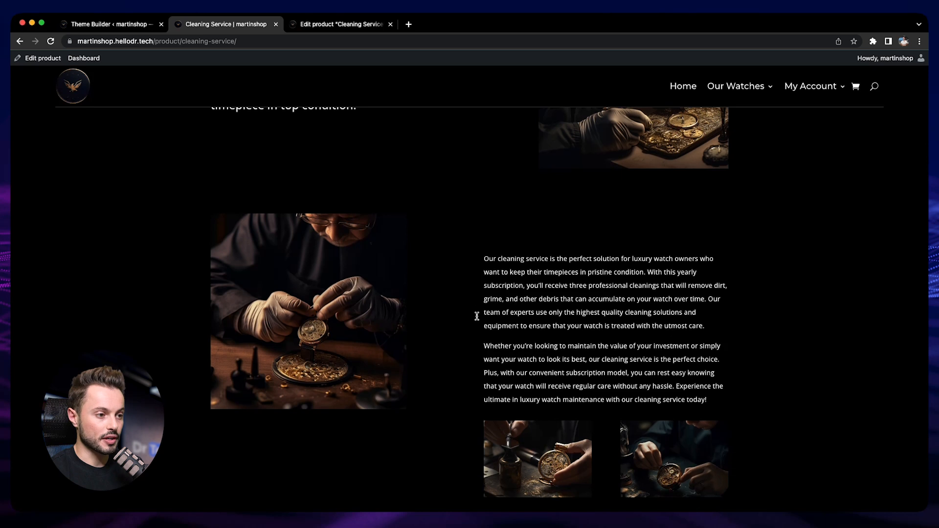
{"action": "scroll", "coordinate": [444, 355], "scroll_direction": "down", "scroll_amount": 1}
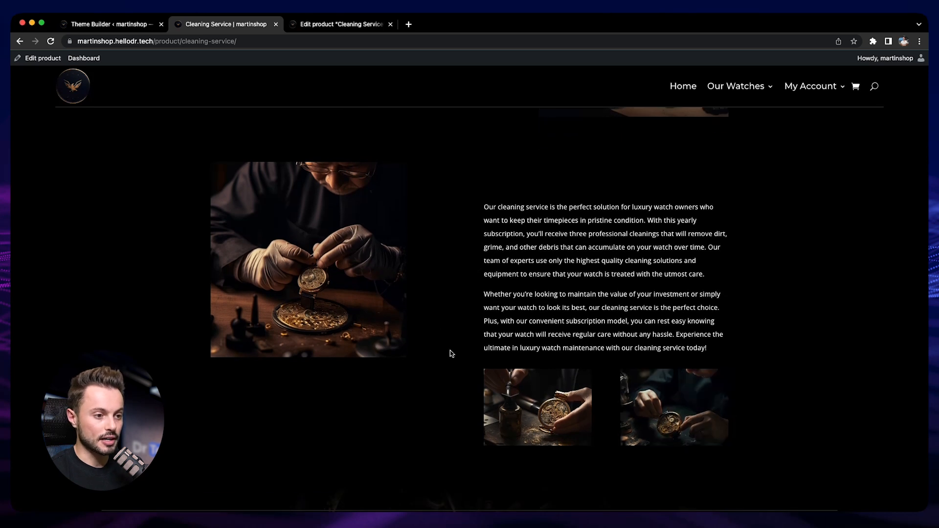
{"action": "scroll", "coordinate": [447, 352], "scroll_direction": "down", "scroll_amount": 4}
{"action": "scroll", "coordinate": [445, 355], "scroll_direction": "up", "scroll_amount": 10}
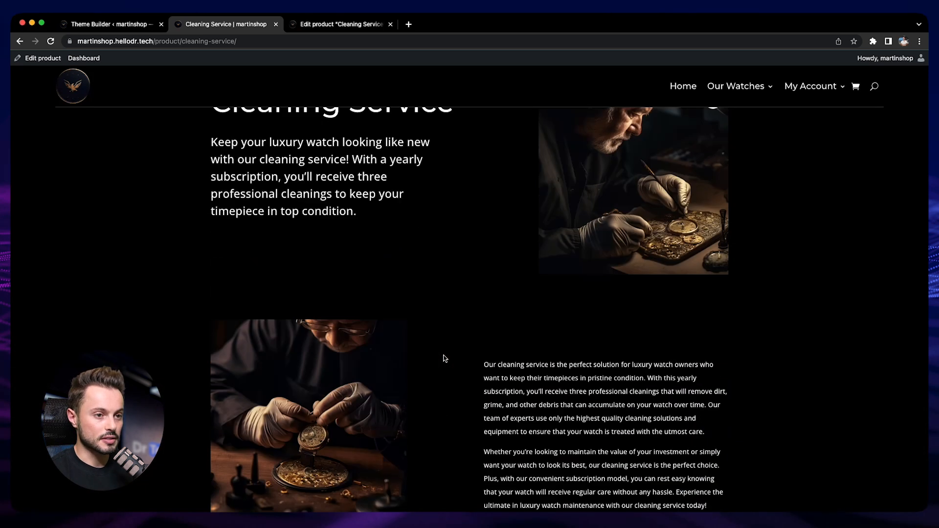
{"action": "scroll", "coordinate": [440, 354], "scroll_direction": "down", "scroll_amount": 5}
{"action": "scroll", "coordinate": [465, 301], "scroll_direction": "up", "scroll_amount": 1}
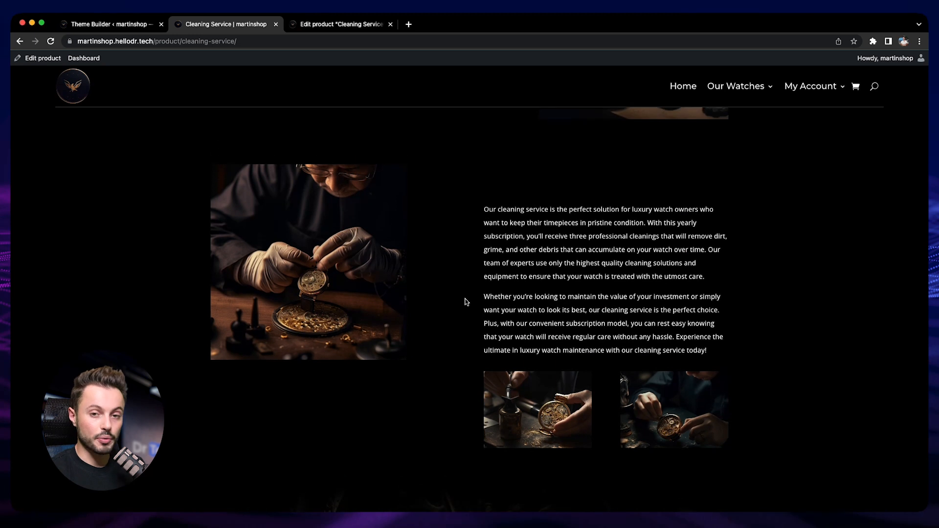
Reopen the custom body of the Specific Products: Cleaning Service template and go to the end of its description and gallery row.
{"action": "left_click", "coordinate": [108, 24]}
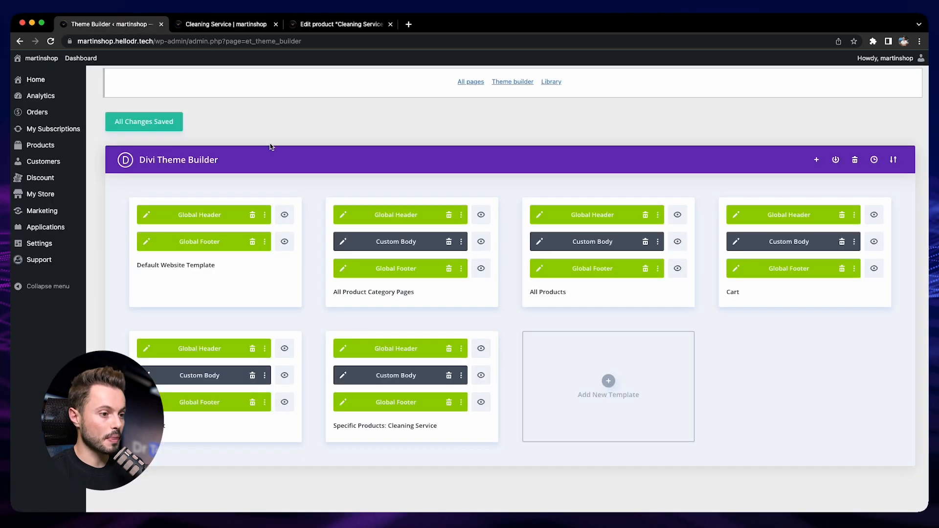
{"action": "left_click", "coordinate": [342, 375]}
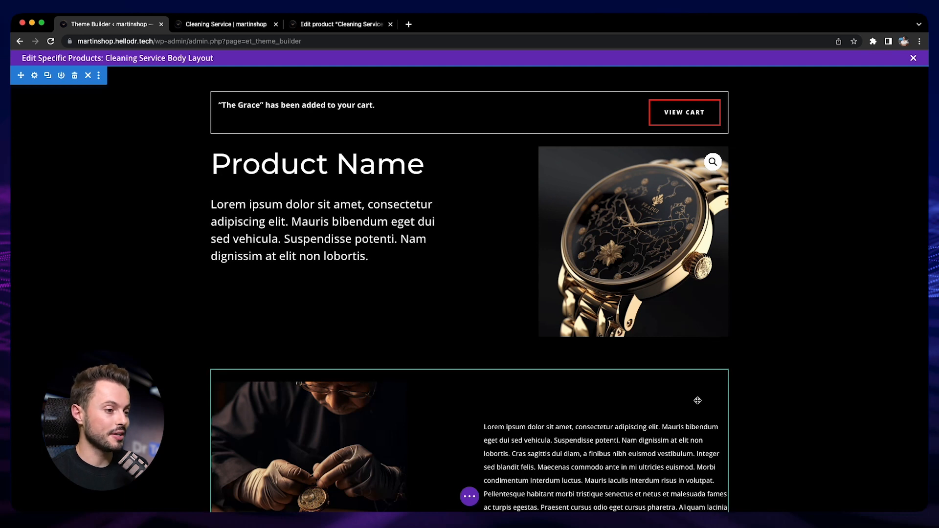
{"action": "scroll", "coordinate": [644, 401], "scroll_direction": "down", "scroll_amount": 1}
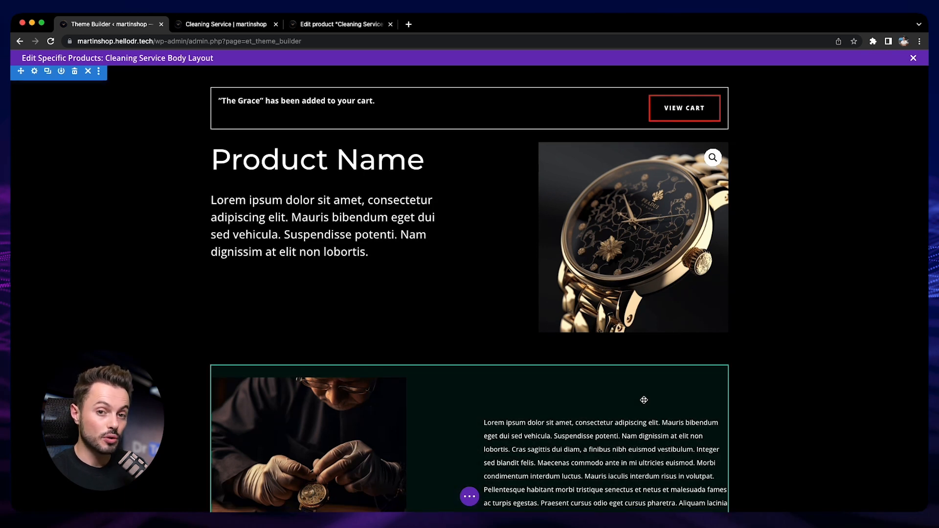
{"action": "scroll", "coordinate": [644, 401], "scroll_direction": "down", "scroll_amount": 5}
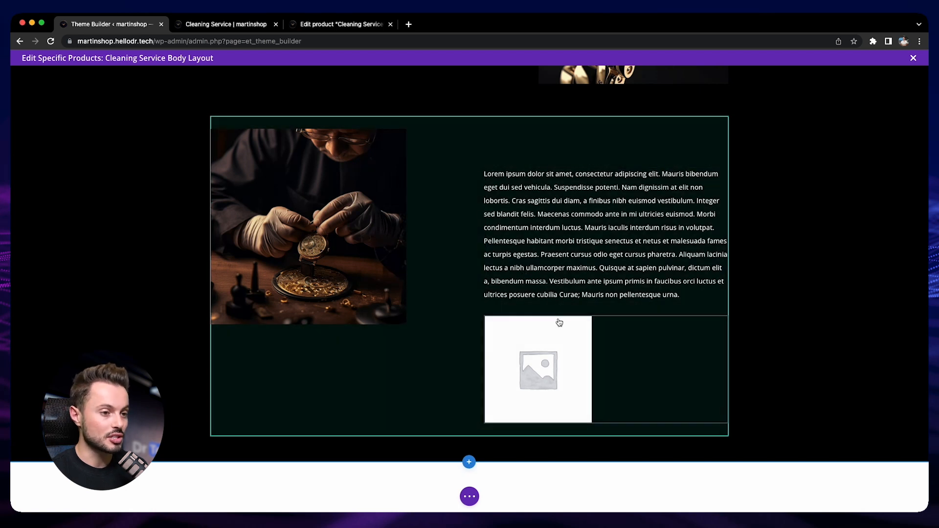
{"action": "scroll", "coordinate": [567, 323], "scroll_direction": "up", "scroll_amount": 1}
{"action": "scroll", "coordinate": [570, 322], "scroll_direction": "down", "scroll_amount": 1}
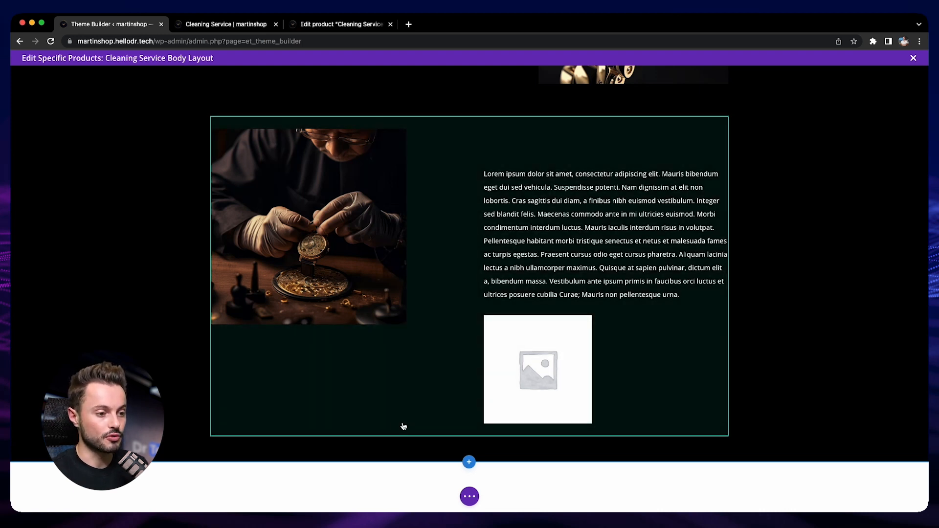
Add a regular section with a one-column row and a Pricing Tables module below the description and gallery row.
{"action": "left_click", "coordinate": [469, 468]}
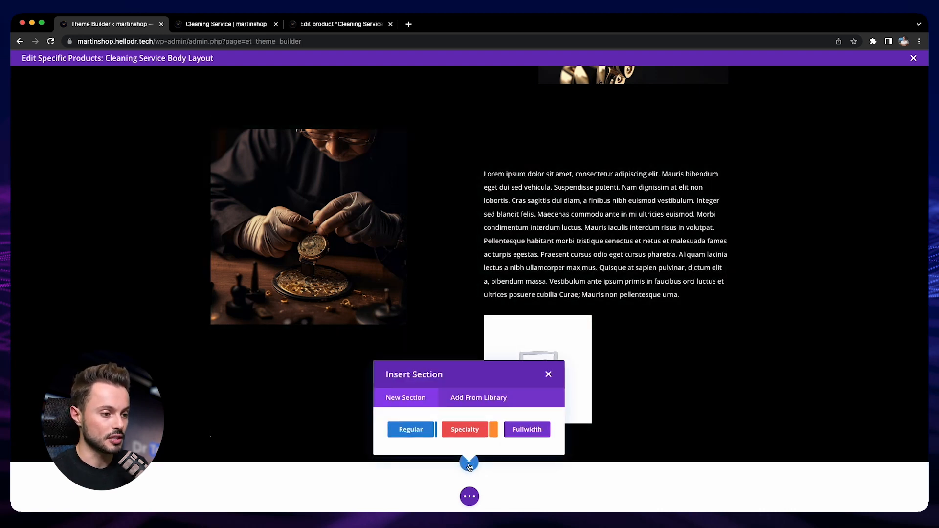
{"action": "left_click", "coordinate": [410, 431]}
{"action": "left_click", "coordinate": [408, 323]}
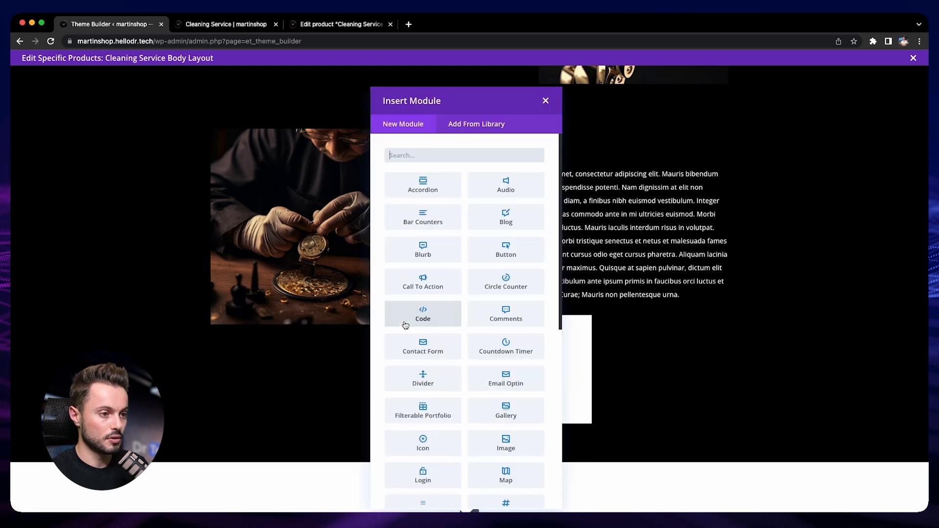
{"action": "type", "text": "table"}
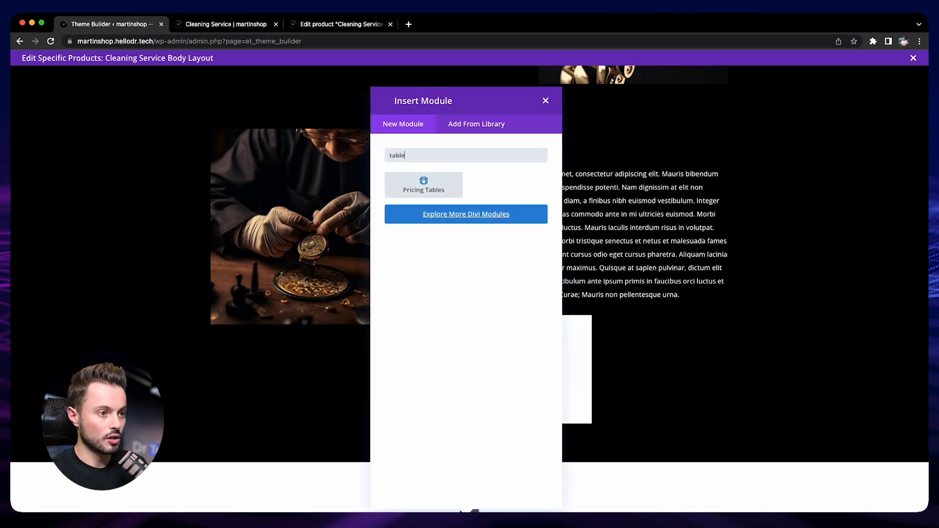
{"action": "left_click", "coordinate": [423, 185]}
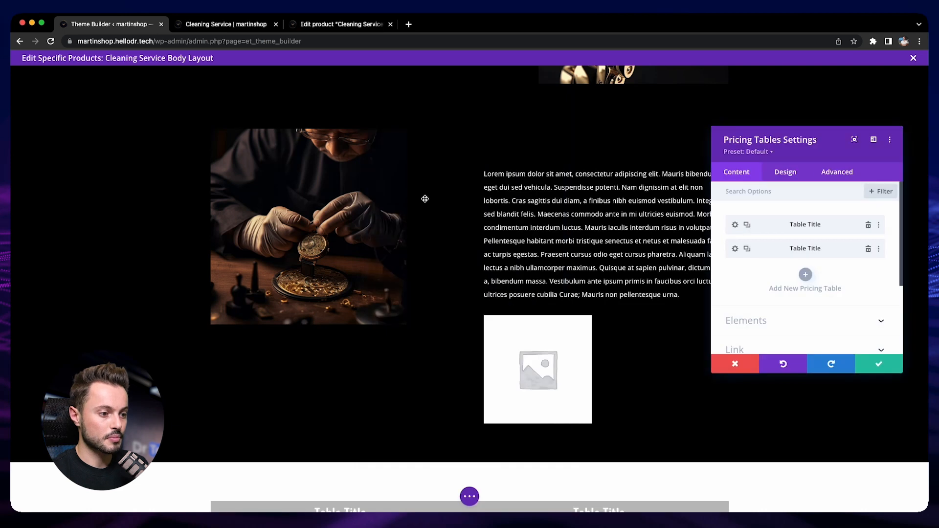
{"action": "scroll", "coordinate": [426, 202], "scroll_direction": "down", "scroll_amount": 3}
{"action": "scroll", "coordinate": [426, 202], "scroll_direction": "down", "scroll_amount": 3}
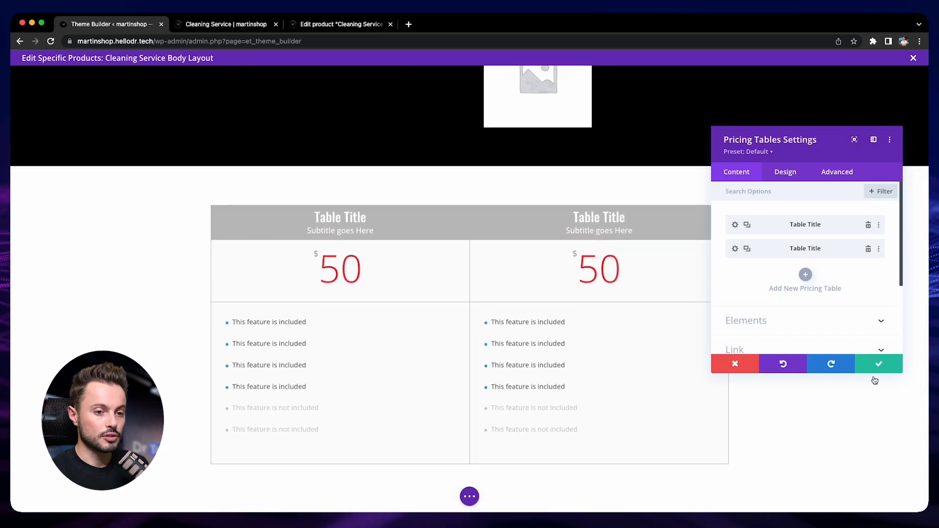
{"action": "left_click", "coordinate": [876, 370]}
Set the background colour of the pricing tables section to black (#000000) and save the section.
{"action": "mouse_move", "coordinate": [73, 208]}
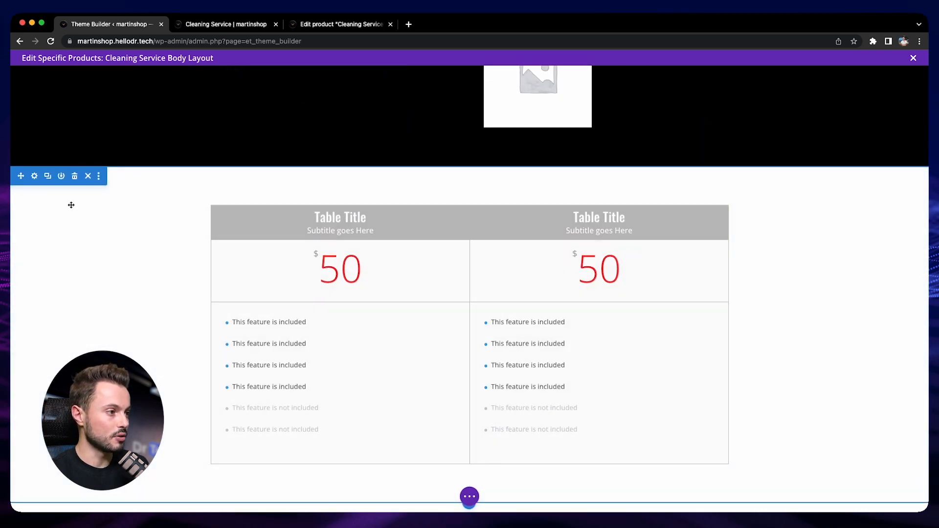
{"action": "left_click", "coordinate": [34, 177]}
{"action": "left_click", "coordinate": [730, 255]}
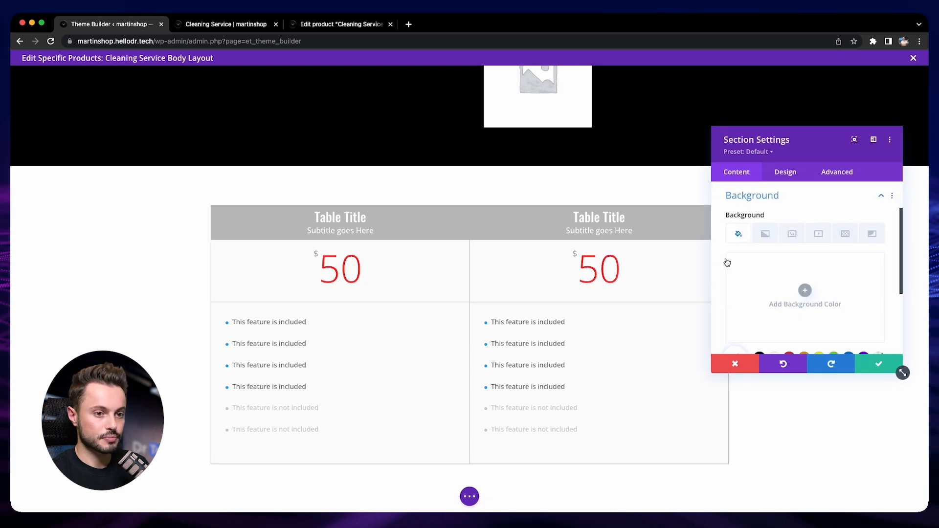
{"action": "scroll", "coordinate": [765, 298], "scroll_direction": "down", "scroll_amount": 3}
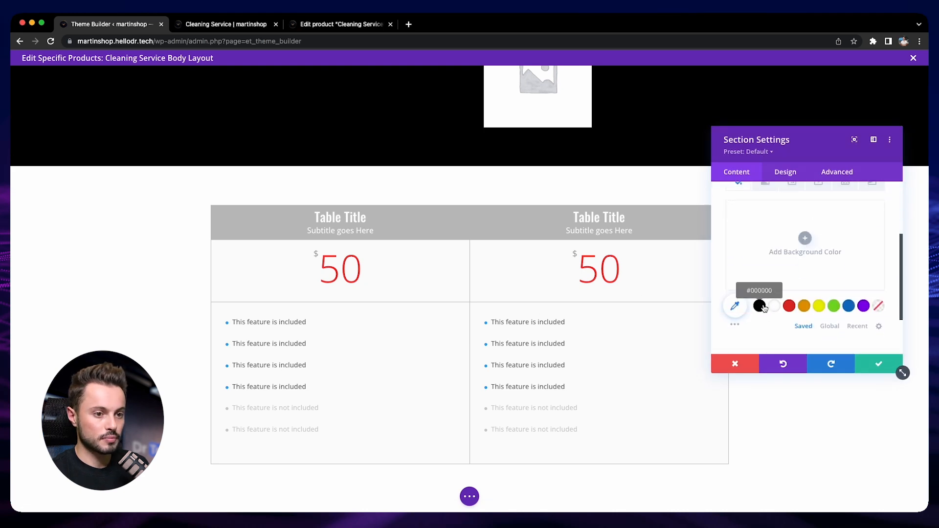
{"action": "left_click", "coordinate": [759, 309]}
{"action": "left_click", "coordinate": [877, 364]}
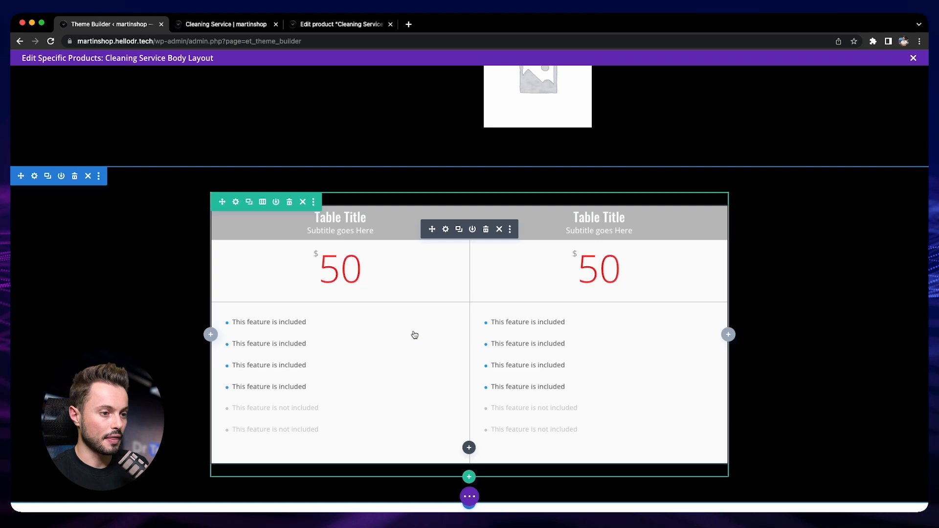
Duplicate the second pricing table in the module and title the first table "Monthly".
{"action": "left_click", "coordinate": [446, 230]}
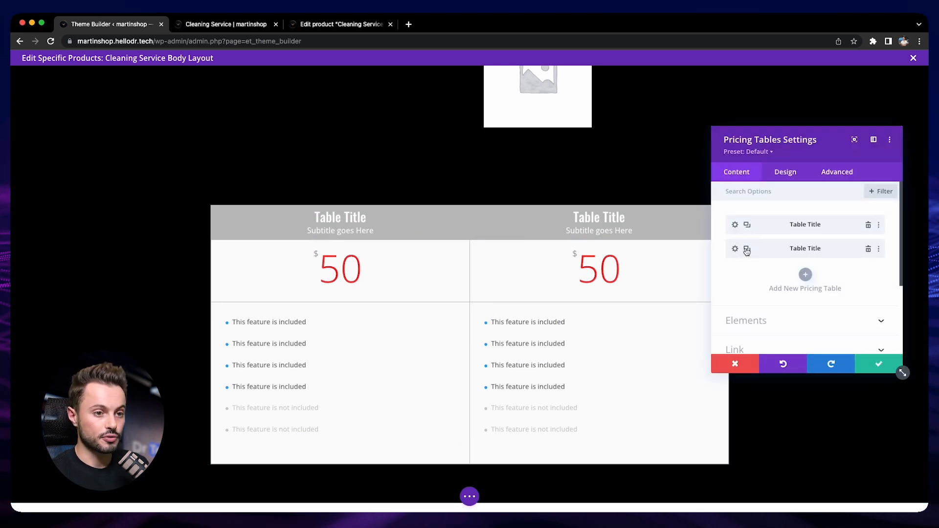
{"action": "left_click", "coordinate": [747, 249]}
{"action": "left_click", "coordinate": [735, 224]}
{"action": "triple_click", "coordinate": [746, 250]}
{"action": "type", "text": "Monthly"}
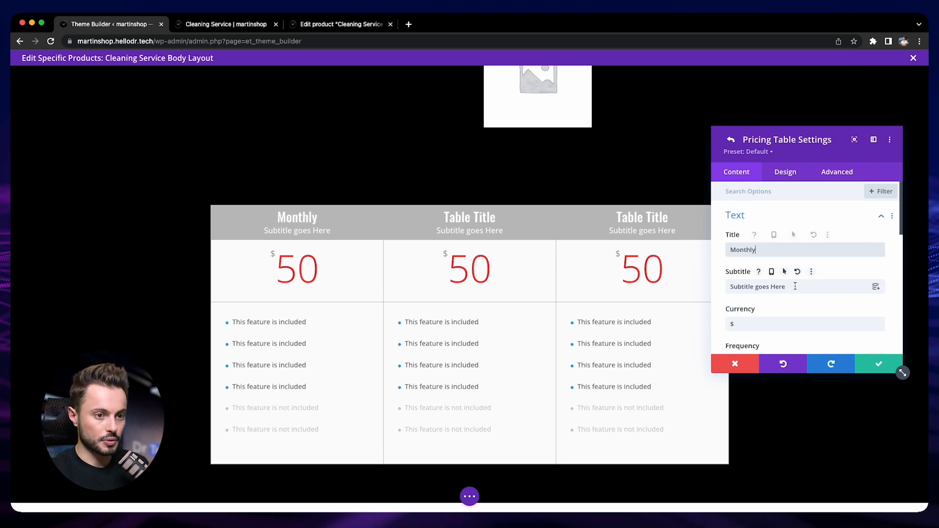
Clear the Monthly table's subtitle and set its currency to € and its frequency to "Month".
{"action": "left_click_drag", "start_coordinate": [795, 287], "coordinate": [714, 289]}
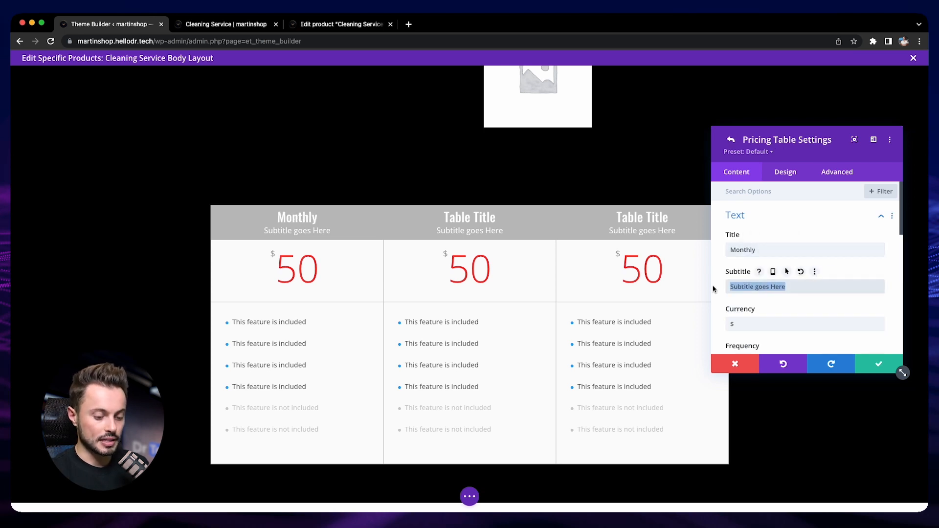
{"action": "key", "text": "BackSpace"}
{"action": "left_click_drag", "start_coordinate": [743, 324], "coordinate": [714, 323]}
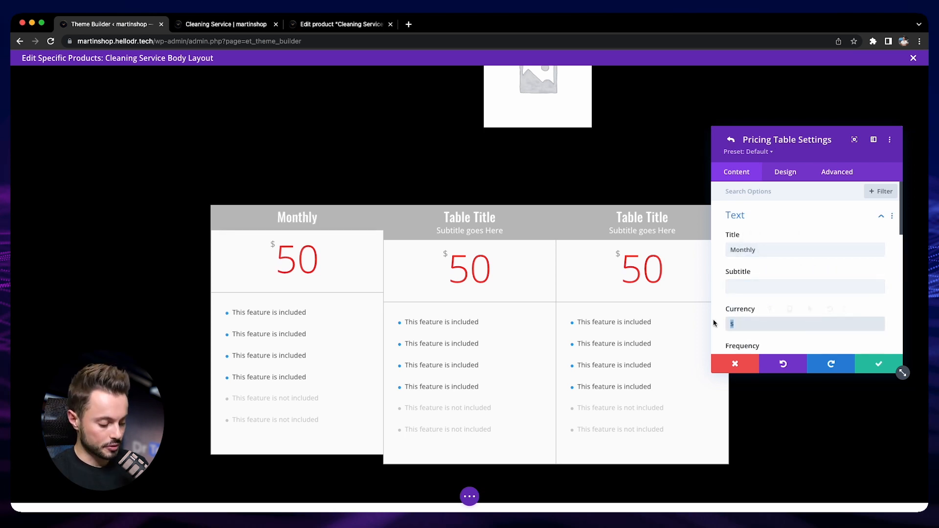
{"action": "type", "text": "€"}
{"action": "scroll", "coordinate": [751, 313], "scroll_direction": "down", "scroll_amount": 2}
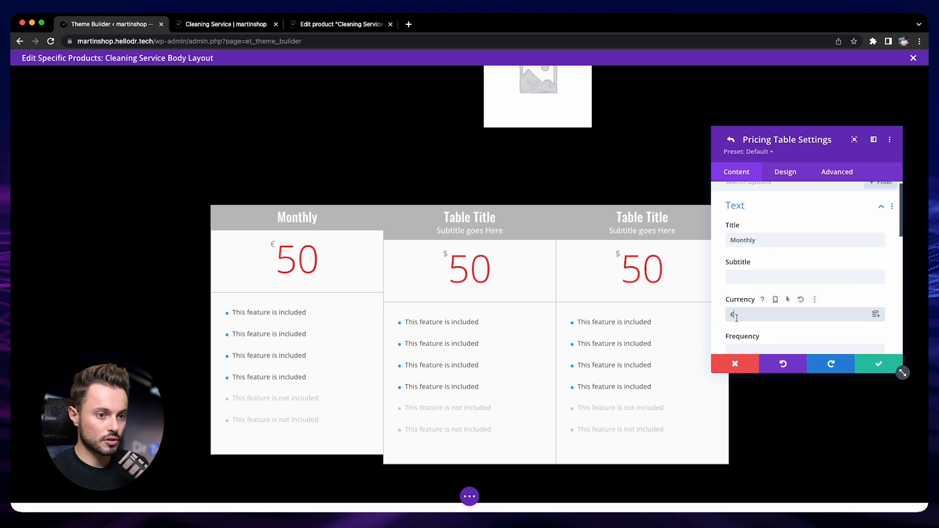
{"action": "left_click", "coordinate": [751, 327]}
{"action": "type", "text": "Month"}
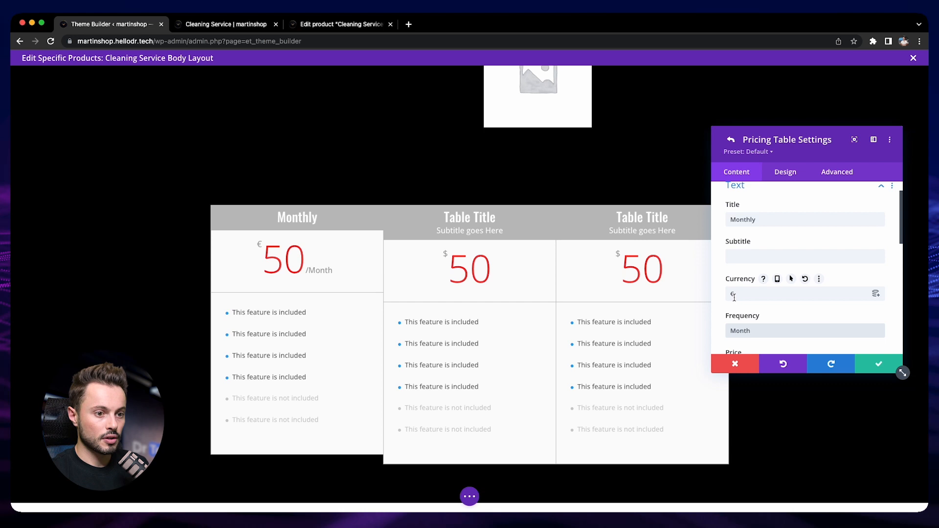
Look up the Monthly variation's subscription price in the product editor and set the Monthly table's price to 24.
{"action": "scroll", "coordinate": [736, 293], "scroll_direction": "down", "scroll_amount": 3}
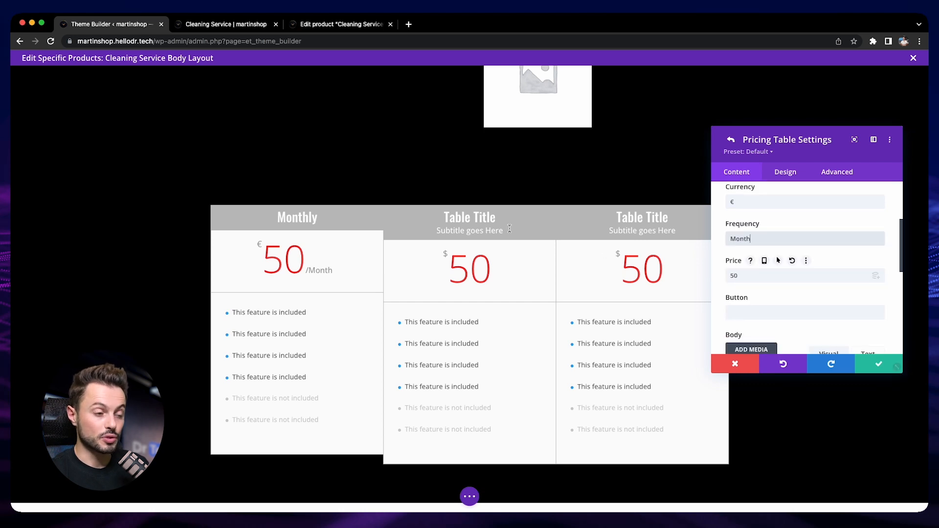
{"action": "left_click", "coordinate": [332, 25]}
{"action": "scroll", "coordinate": [290, 127], "scroll_direction": "down", "scroll_amount": 3}
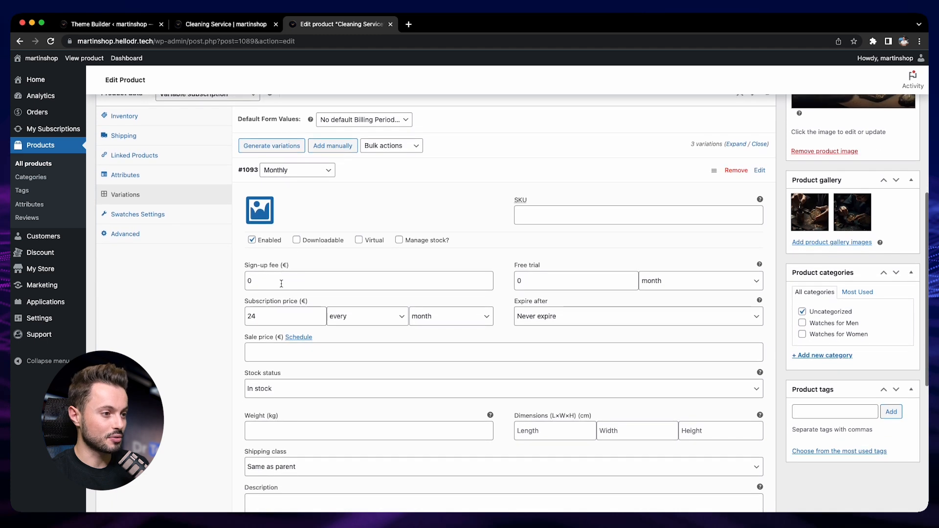
{"action": "left_click", "coordinate": [107, 24]}
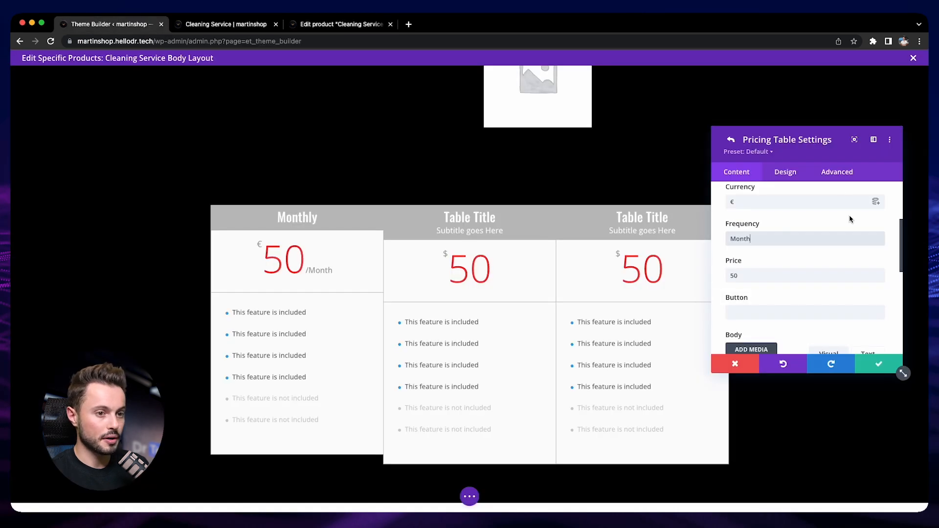
{"action": "type", "text": "24"}
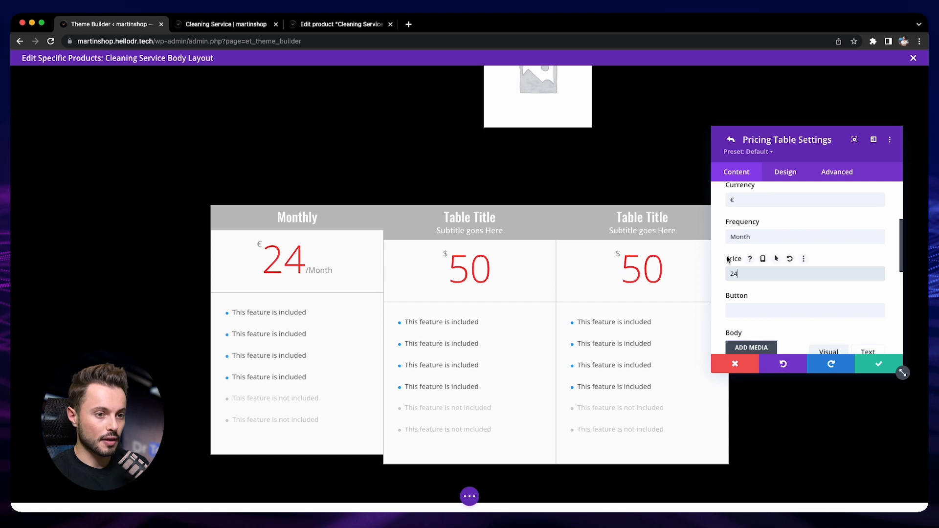
Set the Monthly table's button text to "Buy Now".
{"action": "scroll", "coordinate": [728, 269], "scroll_direction": "down", "scroll_amount": 1}
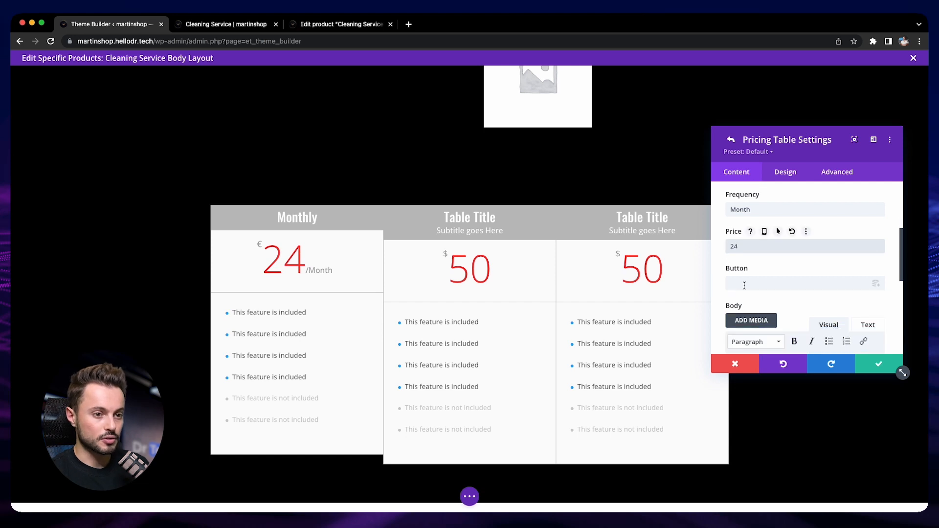
{"action": "left_click", "coordinate": [743, 284]}
{"action": "type", "text": "Si"}
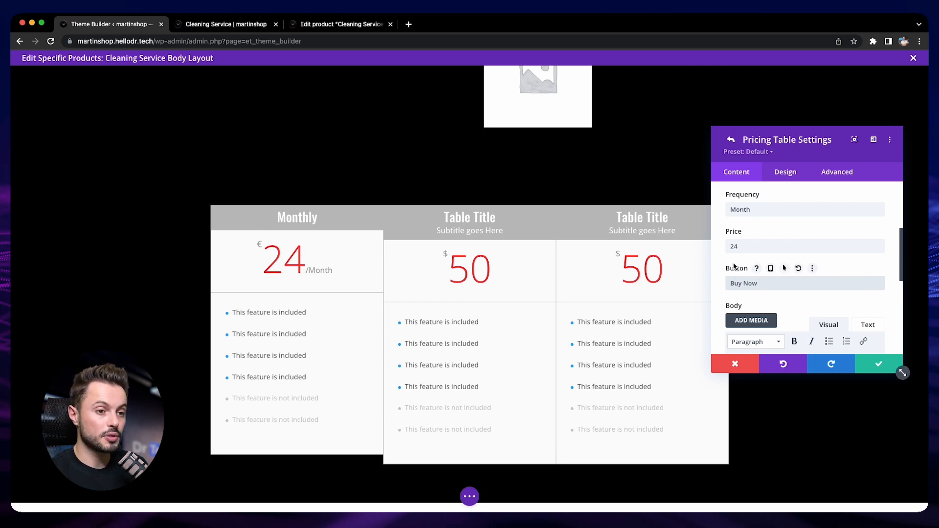
Replace the Monthly table's placeholder feature list with the single line "1 Cleaning per month".
{"action": "scroll", "coordinate": [728, 266], "scroll_direction": "down", "scroll_amount": 3}
{"action": "scroll", "coordinate": [726, 266], "scroll_direction": "down", "scroll_amount": 4}
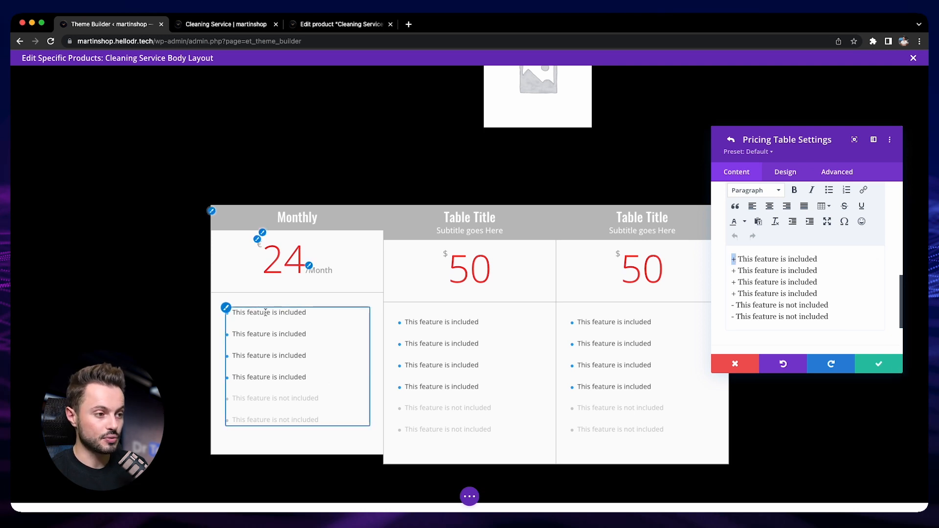
{"action": "left_click", "coordinate": [732, 306]}
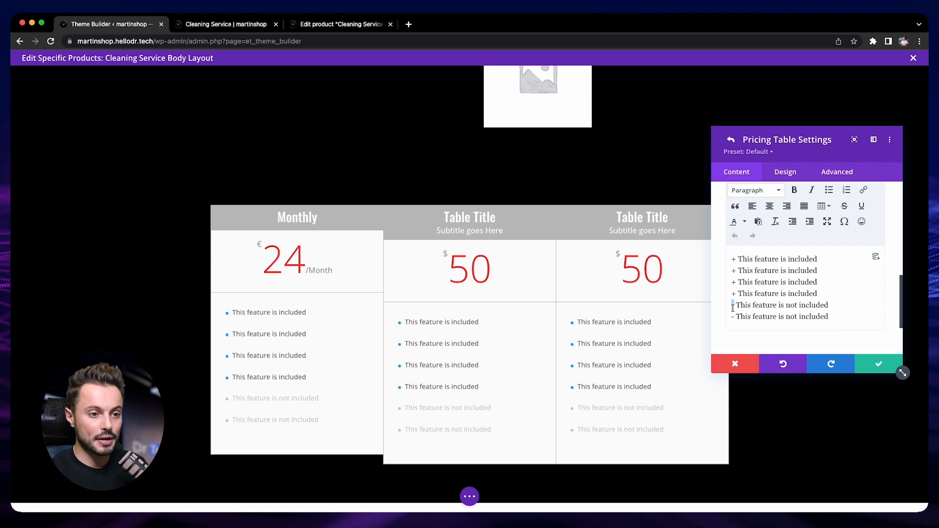
{"action": "left_click_drag", "start_coordinate": [738, 307], "coordinate": [829, 305]}
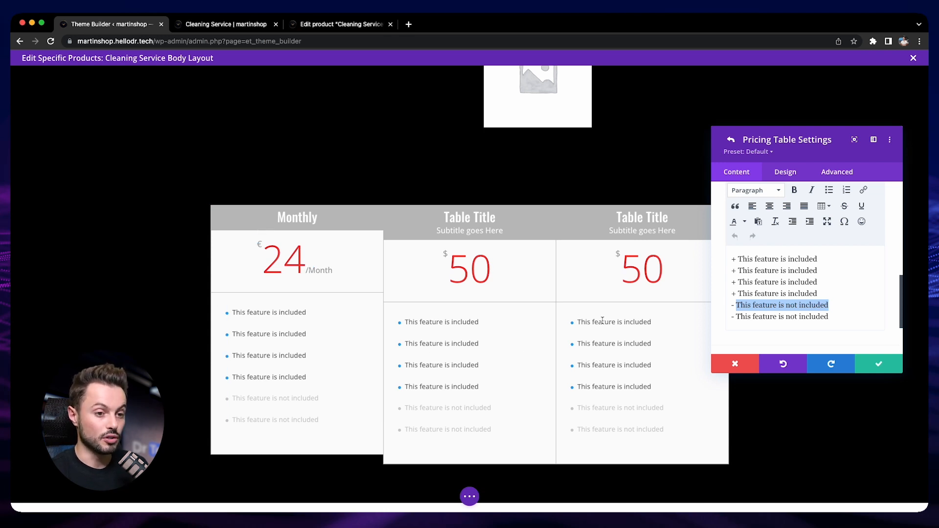
{"action": "left_click_drag", "start_coordinate": [736, 259], "coordinate": [731, 259]}
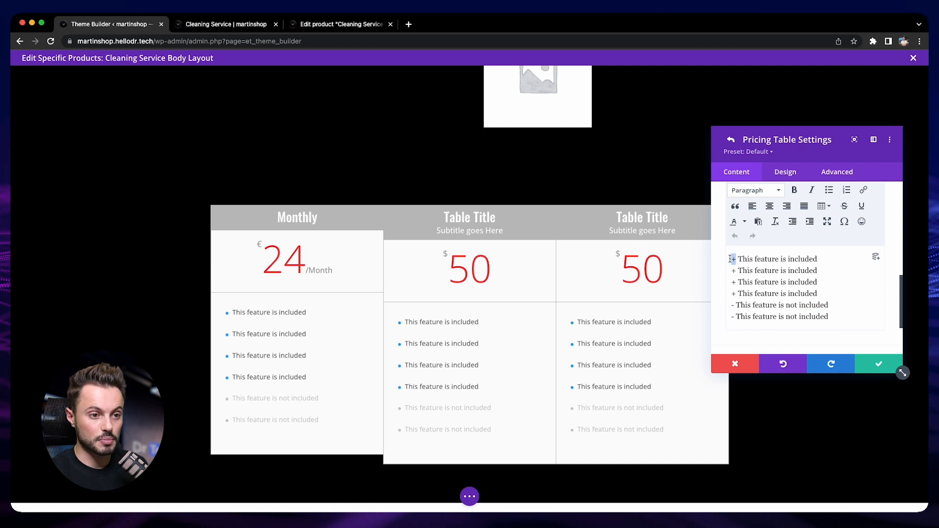
{"action": "left_click_drag", "start_coordinate": [732, 308], "coordinate": [734, 307]}
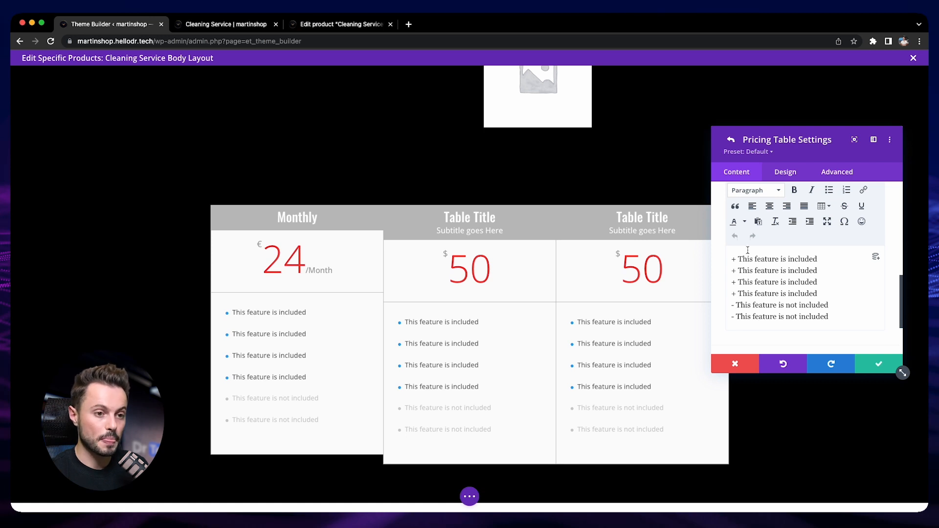
{"action": "scroll", "coordinate": [846, 328], "scroll_direction": "up", "scroll_amount": 1}
{"action": "left_click_drag", "start_coordinate": [848, 327], "coordinate": [723, 267]}
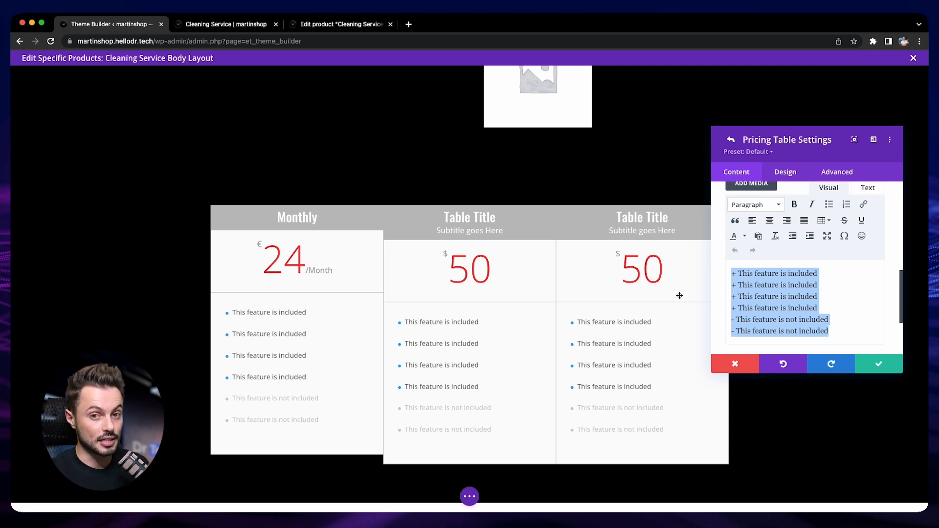
{"action": "key", "text": "BackSpace"}
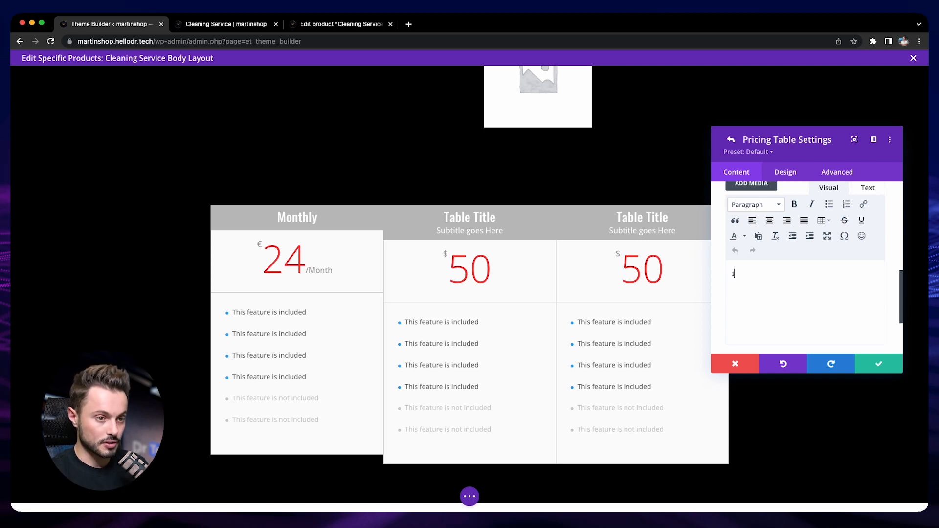
{"action": "type", "text": "1 Cleaning per month"}
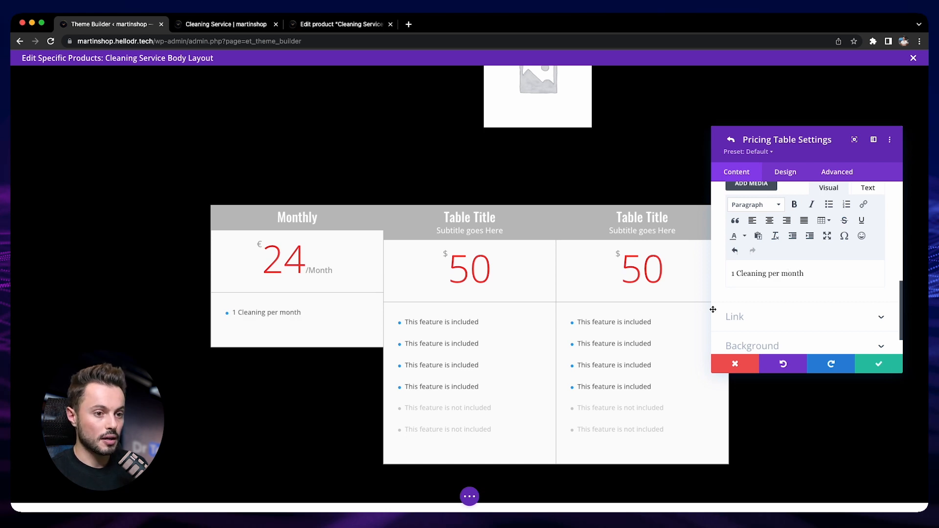
Show the Monthly table's button link options and save its settings, returning to the list of pricing tables.
{"action": "left_click", "coordinate": [731, 316]}
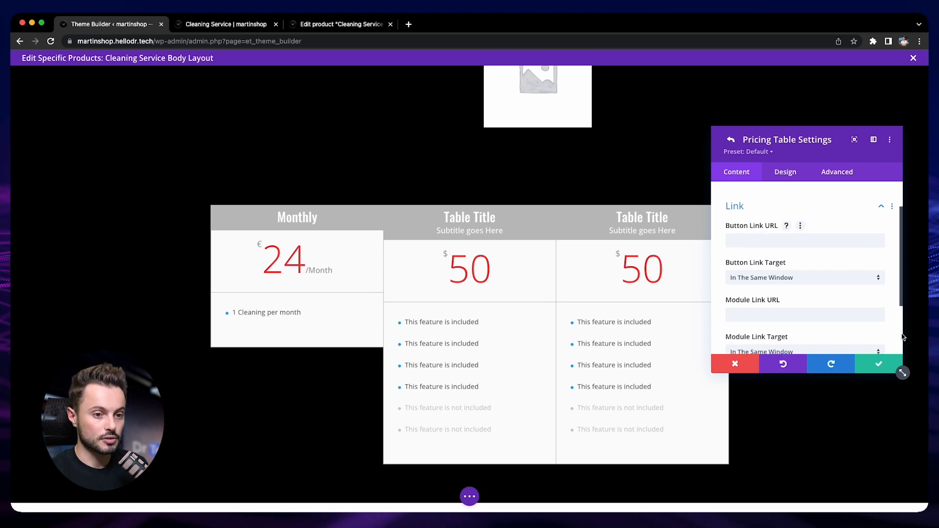
{"action": "left_click", "coordinate": [879, 363]}
{"action": "scroll", "coordinate": [802, 308], "scroll_direction": "up", "scroll_amount": 6}
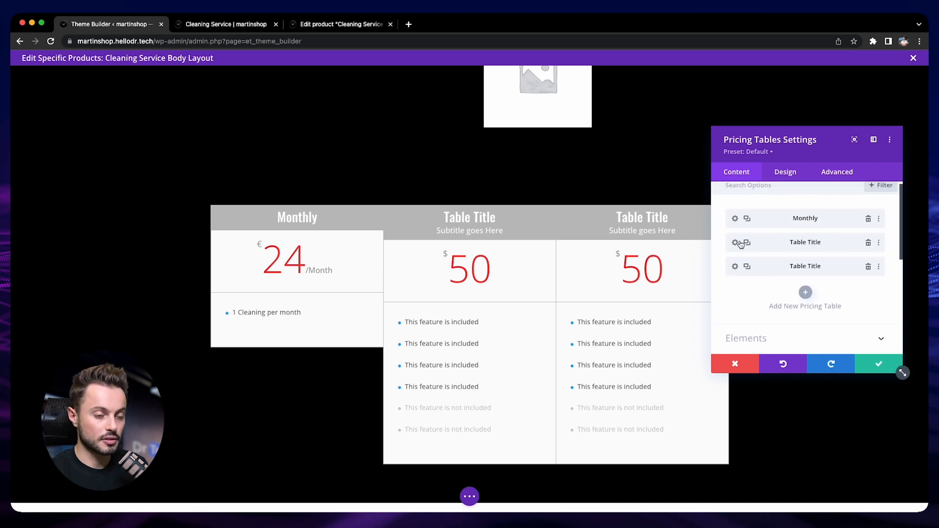
Title the second pricing table "Quaterly" and clear its placeholder subtitle.
{"action": "left_click", "coordinate": [736, 243]}
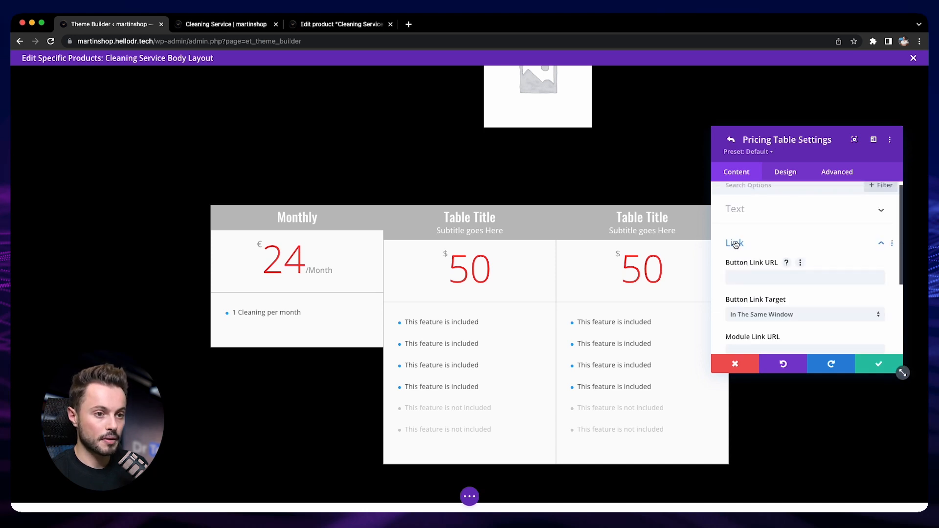
{"action": "scroll", "coordinate": [766, 259], "scroll_direction": "up", "scroll_amount": 1}
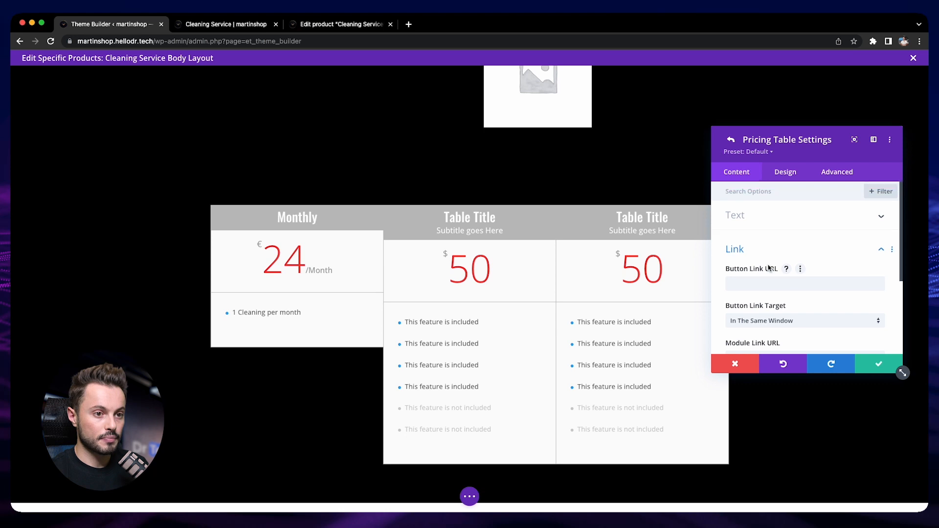
{"action": "left_click", "coordinate": [762, 225]}
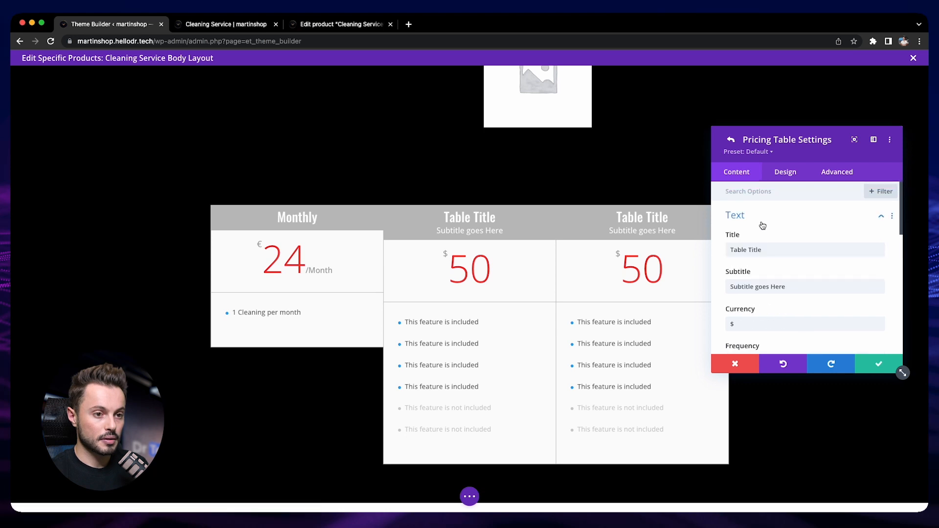
{"action": "triple_click", "coordinate": [770, 249]}
{"action": "type", "text": "Quaterly"}
{"action": "triple_click", "coordinate": [766, 287]}
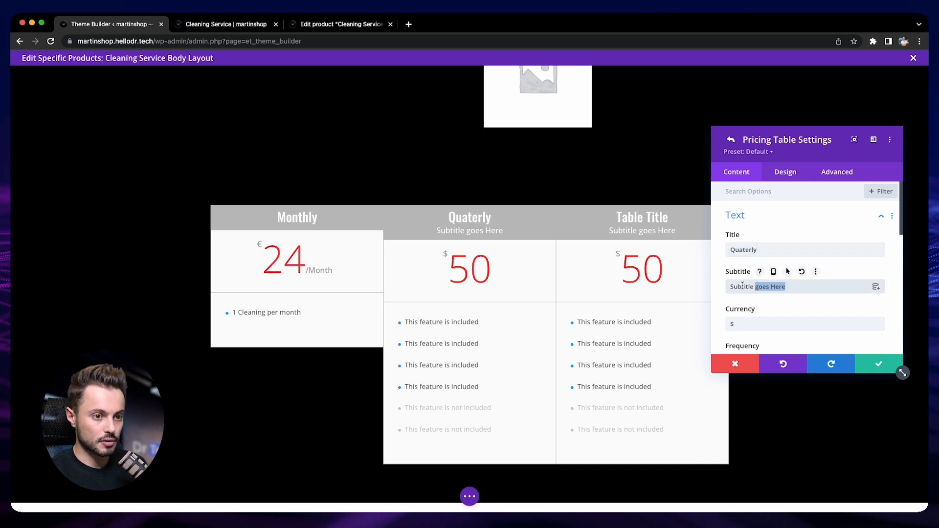
{"action": "key", "text": "BackSpace"}
Set the second pricing table's currency to € and its frequency to "3 Months".
{"action": "triple_click", "coordinate": [743, 323]}
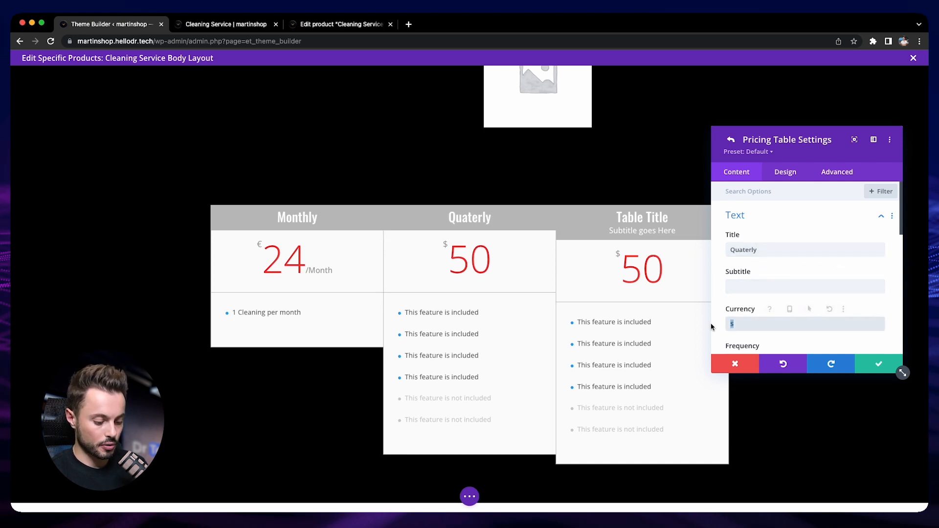
{"action": "scroll", "coordinate": [801, 288], "scroll_direction": "down", "scroll_amount": 2}
{"action": "left_click", "coordinate": [802, 308]}
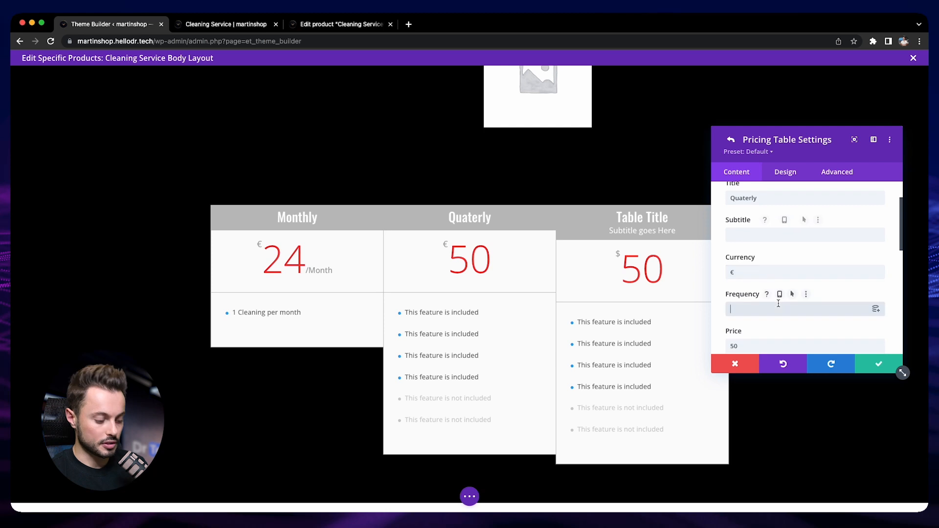
{"action": "type", "text": "3 Months"}
{"action": "scroll", "coordinate": [815, 265], "scroll_direction": "down", "scroll_amount": 2}
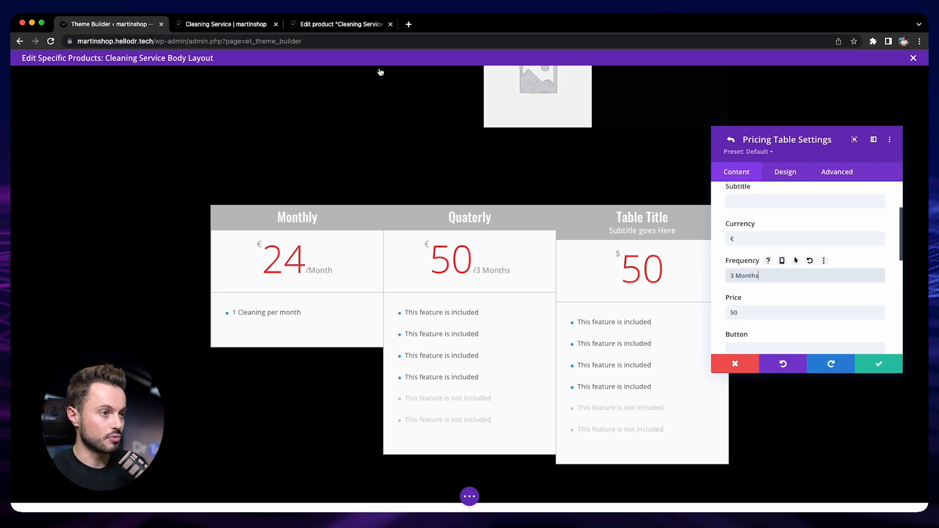
Look up the Quarterly variation's subscription price in the product editor and set the Quaterly table's price to 59.
{"action": "left_click", "coordinate": [331, 25]}
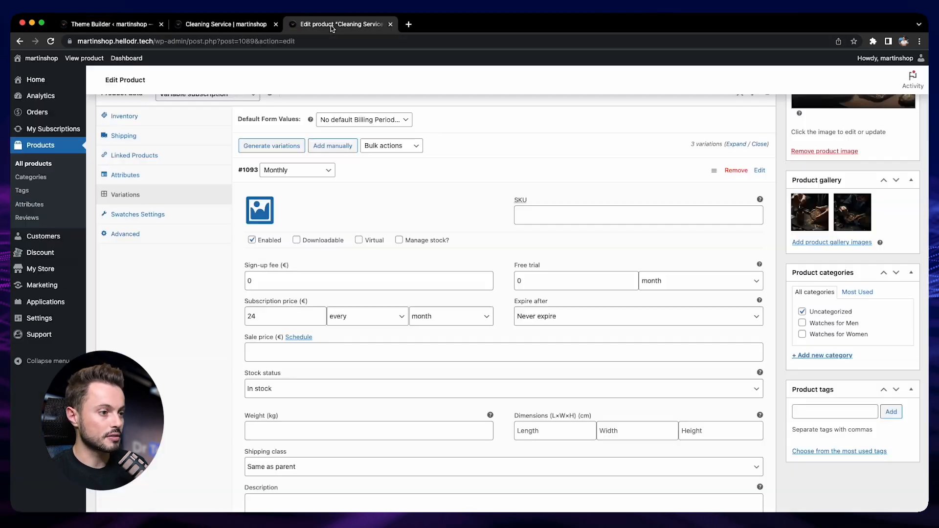
{"action": "left_click", "coordinate": [350, 176]}
{"action": "left_click", "coordinate": [352, 211]}
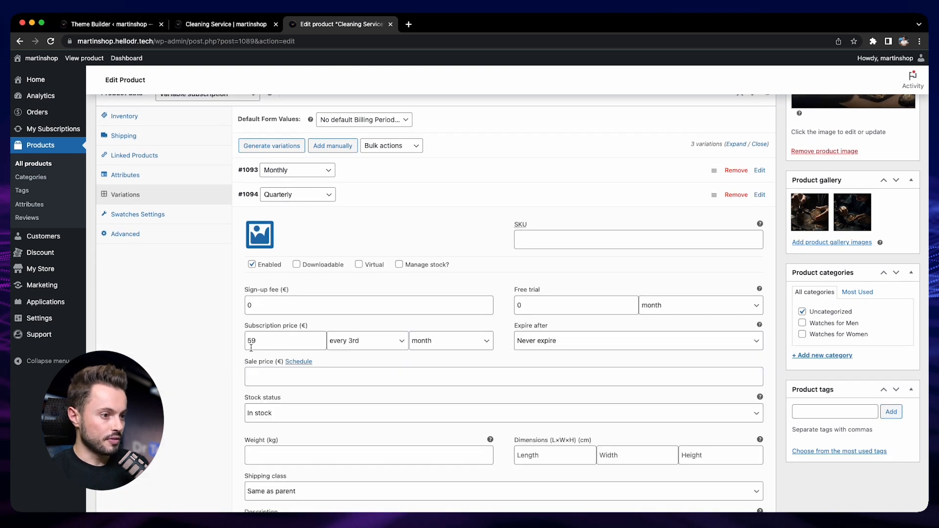
{"action": "left_click", "coordinate": [78, 24]}
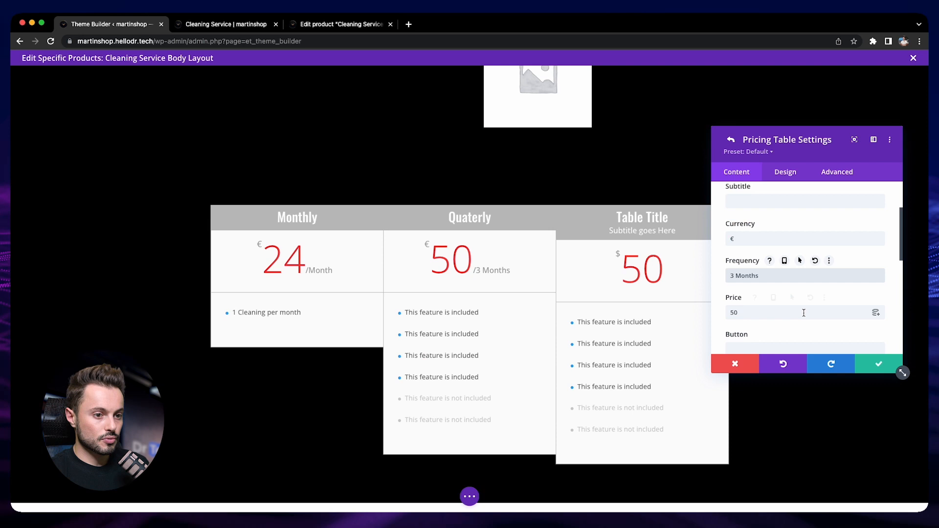
{"action": "left_click_drag", "start_coordinate": [803, 312], "coordinate": [709, 311]}
{"action": "type", "text": "59"}
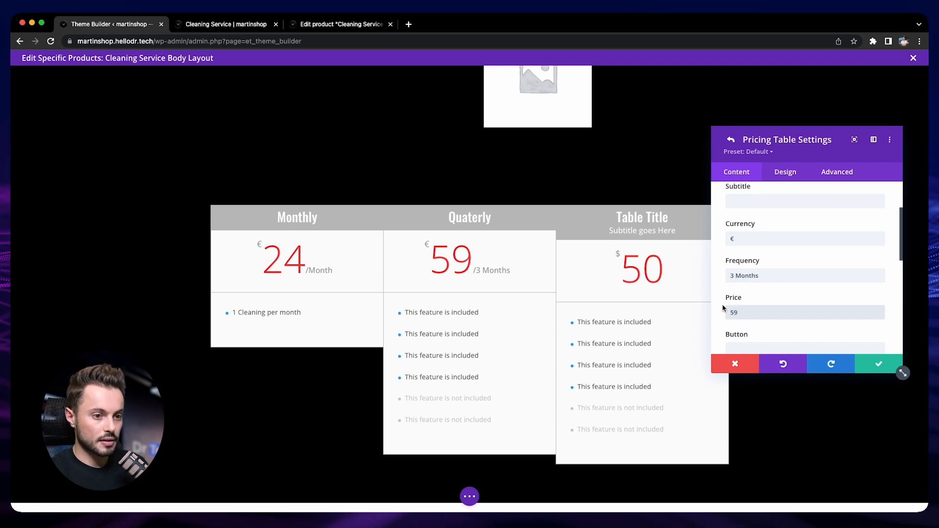
Set the Quaterly table's button text to "Buy Now".
{"action": "scroll", "coordinate": [733, 310], "scroll_direction": "down", "scroll_amount": 1}
{"action": "left_click", "coordinate": [751, 311]}
{"action": "type", "text": "Buy Now"}
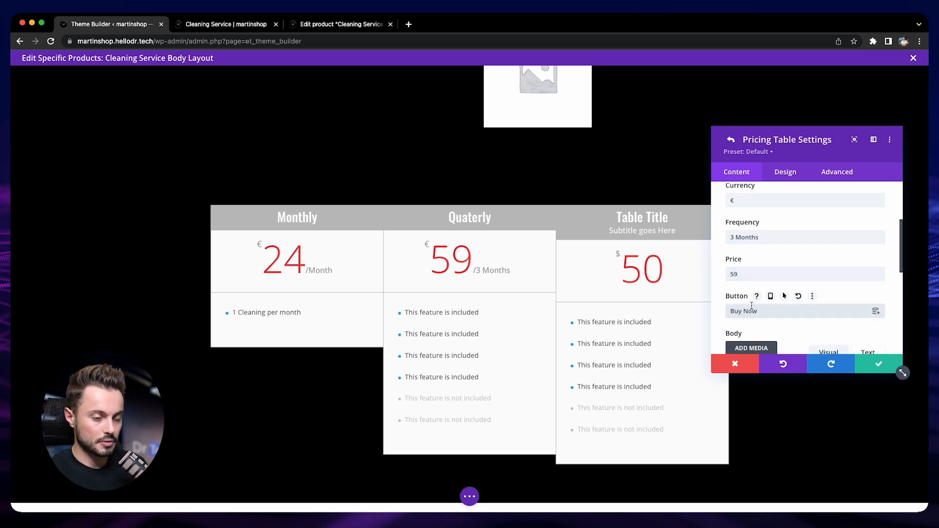
Replace the Quaterly table's placeholder feature list with "3 Cleanings per 3 months" and save its settings.
{"action": "scroll", "coordinate": [751, 305], "scroll_direction": "down", "scroll_amount": 5}
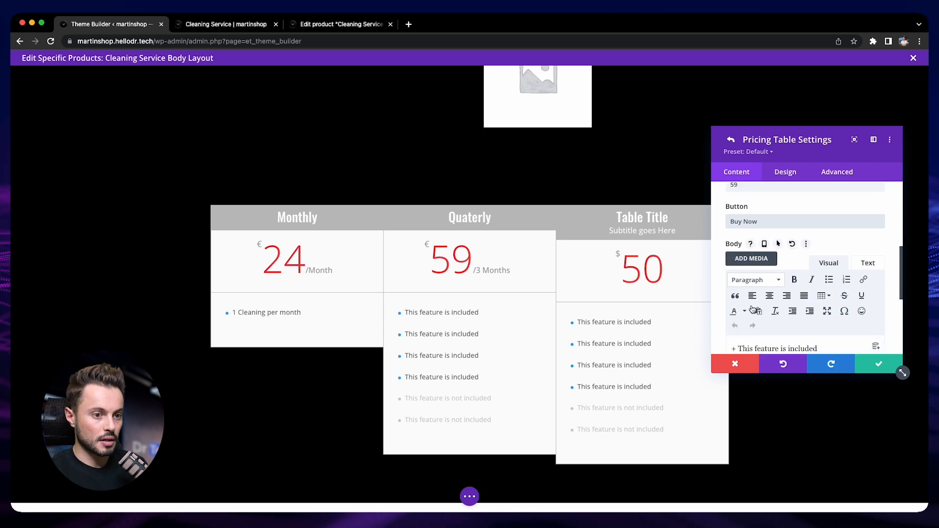
{"action": "left_click_drag", "start_coordinate": [839, 325], "coordinate": [727, 268]}
{"action": "type", "text": "3"}
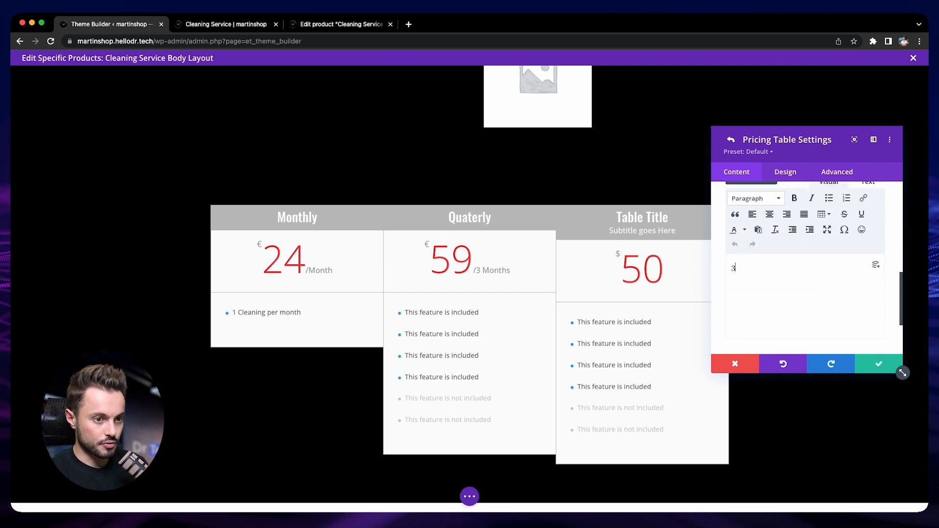
{"action": "type", "text": " Cleanings p"}
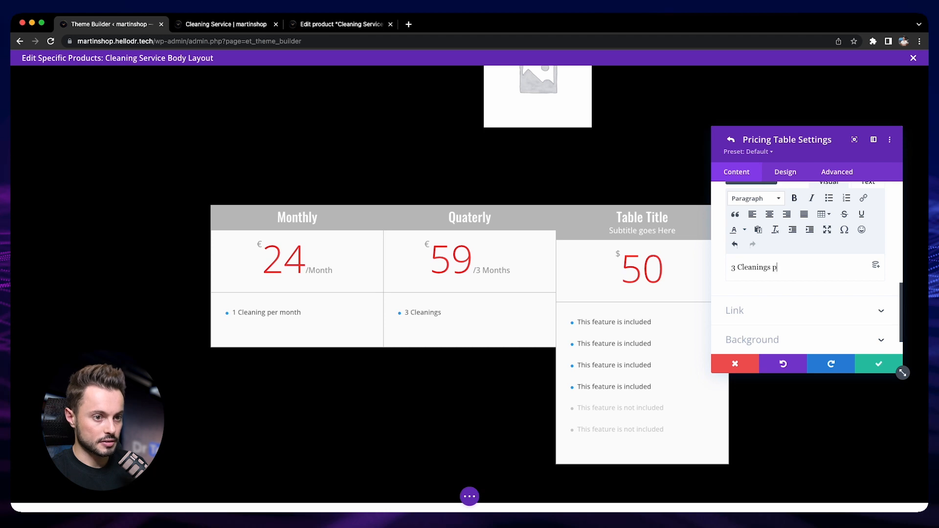
{"action": "type", "text": "er 3 Month"}
{"action": "key", "text": "BackSpace"}
{"action": "key", "text": "BackSpace"}
{"action": "key", "text": "BackSpace"}
{"action": "key", "text": "BackSpace"}
{"action": "key", "text": "BackSpace"}
{"action": "type", "text": "mon"}
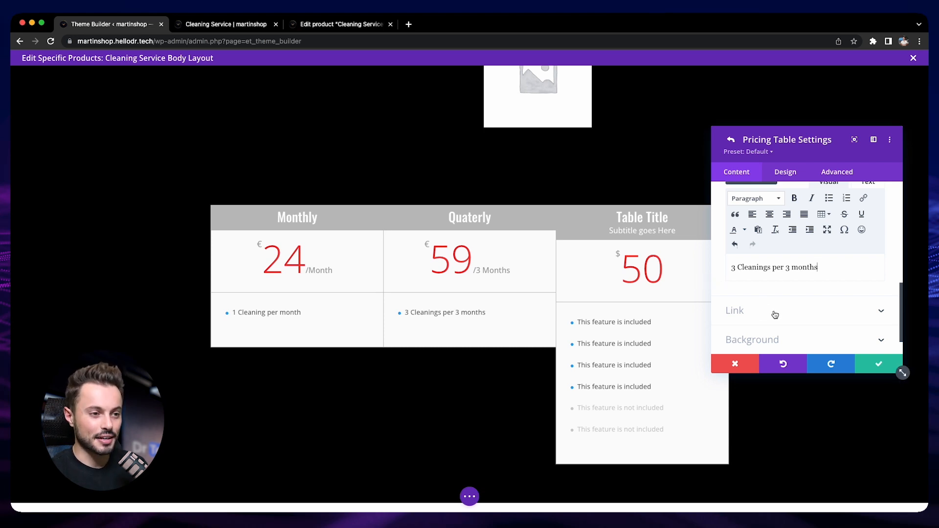
{"action": "left_click", "coordinate": [879, 366]}
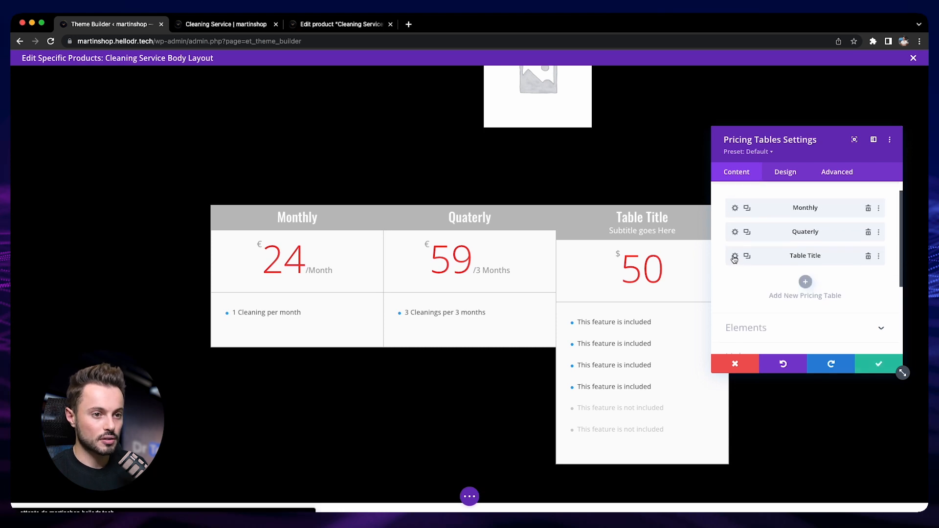
Title the third pricing table "Yearly" and clear its placeholder subtitle.
{"action": "left_click", "coordinate": [735, 256]}
{"action": "triple_click", "coordinate": [746, 232]}
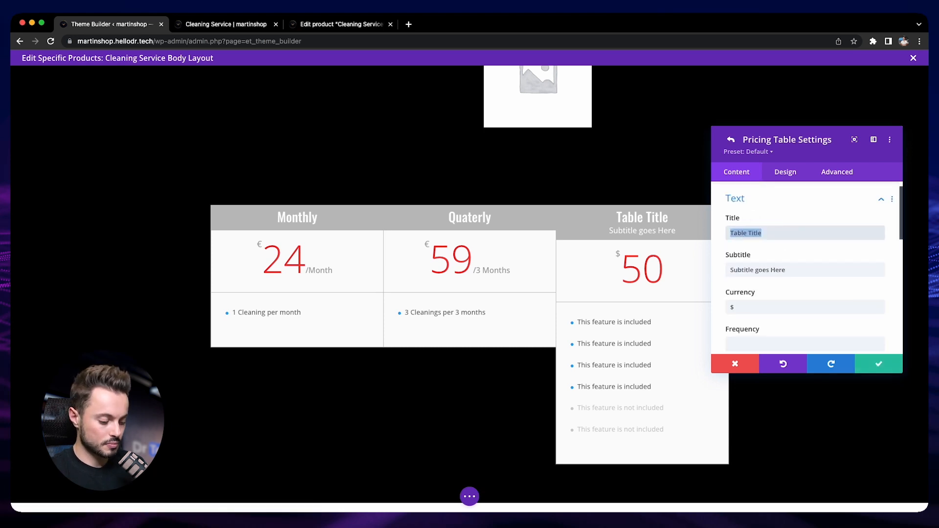
{"action": "type", "text": "Yearly"}
{"action": "triple_click", "coordinate": [746, 270]}
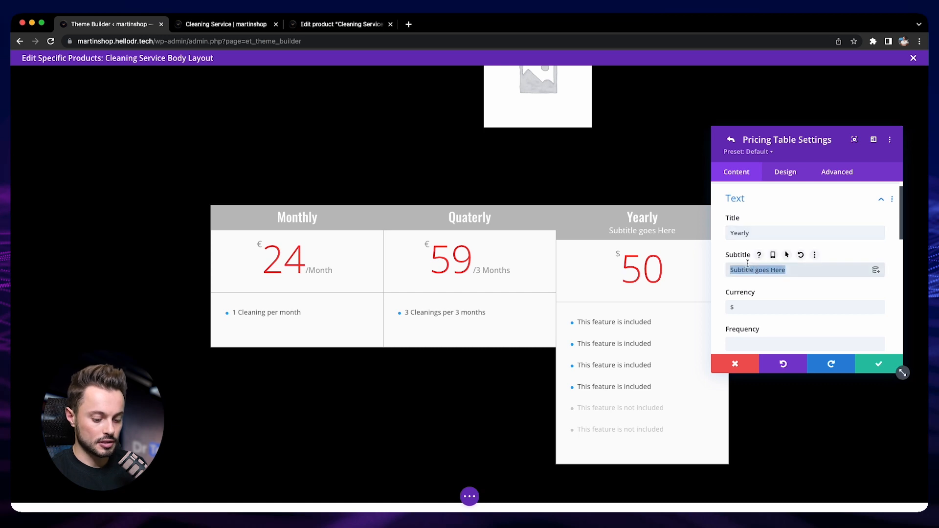
{"action": "key", "text": "BackSpace"}
Set the Yearly table's currency to € and its frequency to "Year".
{"action": "scroll", "coordinate": [746, 322], "scroll_direction": "up", "scroll_amount": 1}
{"action": "double_click", "coordinate": [747, 322]}
{"action": "type", "text": "€"}
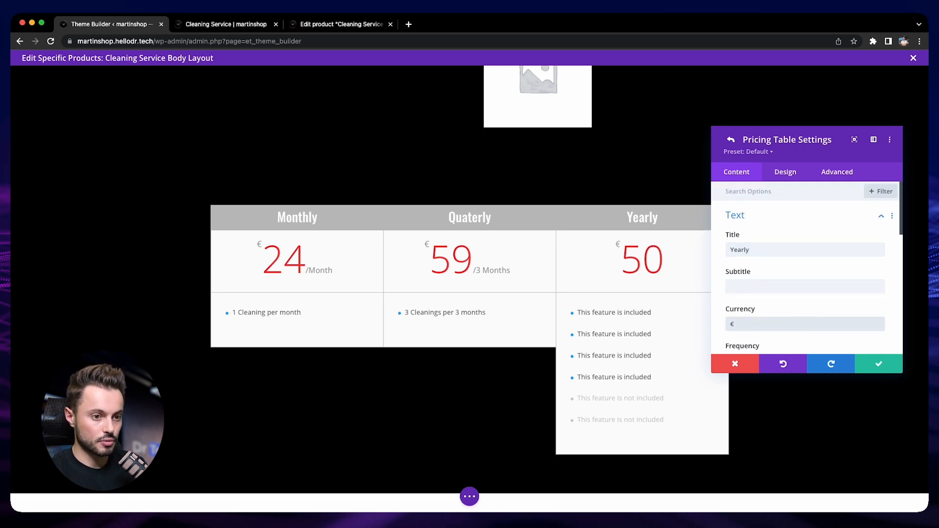
{"action": "scroll", "coordinate": [746, 322], "scroll_direction": "down", "scroll_amount": 1}
{"action": "left_click", "coordinate": [739, 309]}
{"action": "type", "text": "Year"}
{"action": "scroll", "coordinate": [739, 309], "scroll_direction": "down", "scroll_amount": 1}
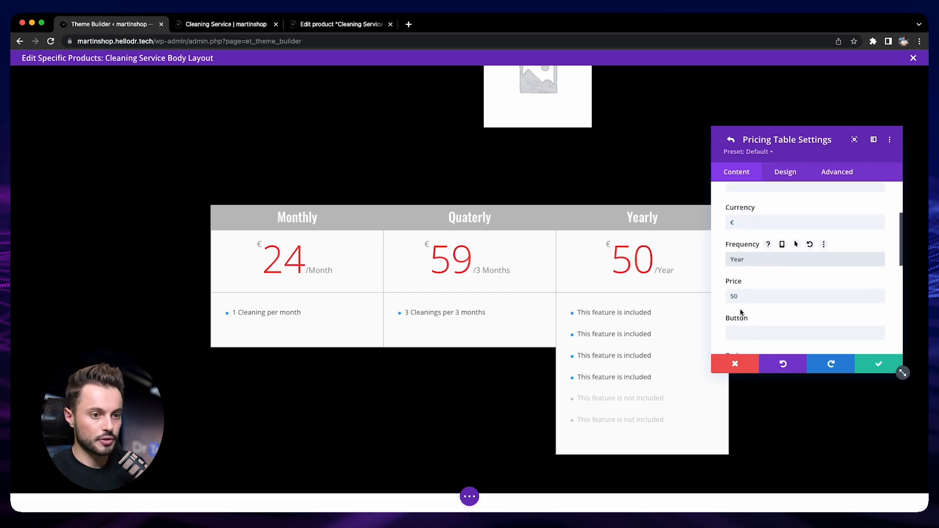
Look up the Yearly variation's subscription price in the product editor and set the Yearly table's price to 199.
{"action": "left_click", "coordinate": [328, 26]}
{"action": "scroll", "coordinate": [342, 227], "scroll_direction": "down", "scroll_amount": 2}
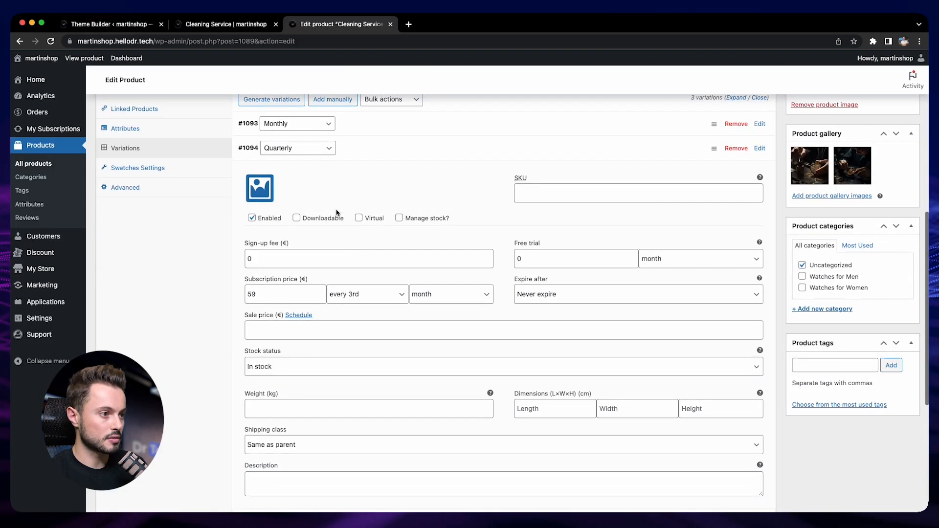
{"action": "left_click", "coordinate": [367, 147]}
{"action": "left_click", "coordinate": [390, 233]}
{"action": "scroll", "coordinate": [390, 233], "scroll_direction": "down", "scroll_amount": 2}
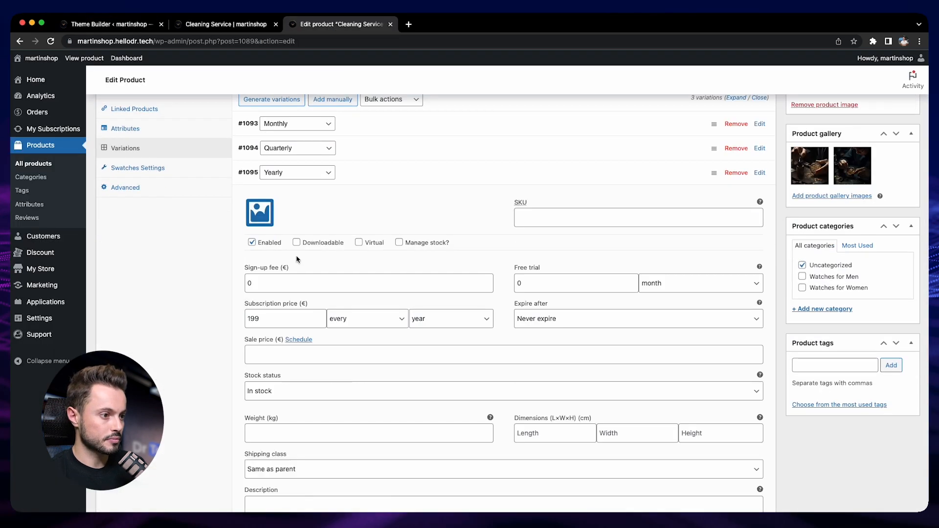
{"action": "left_click", "coordinate": [112, 24]}
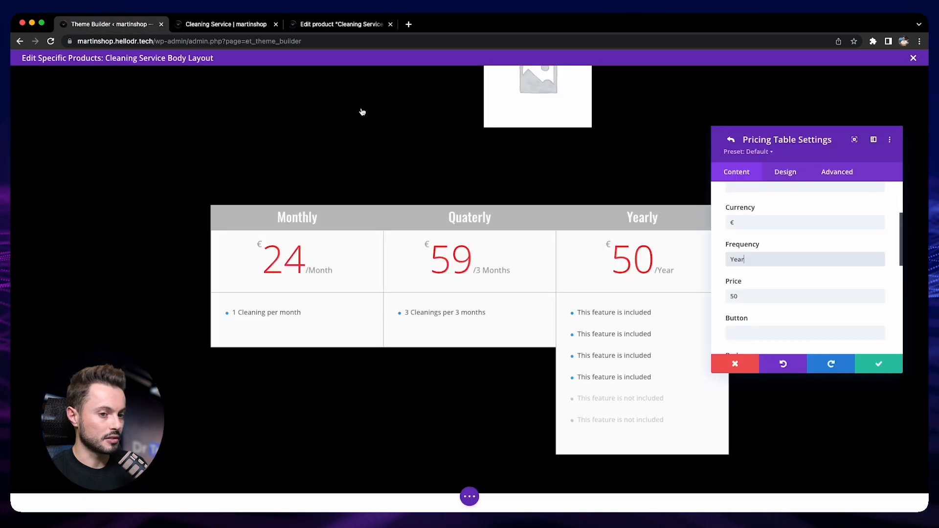
{"action": "left_click_drag", "start_coordinate": [742, 299], "coordinate": [721, 295]}
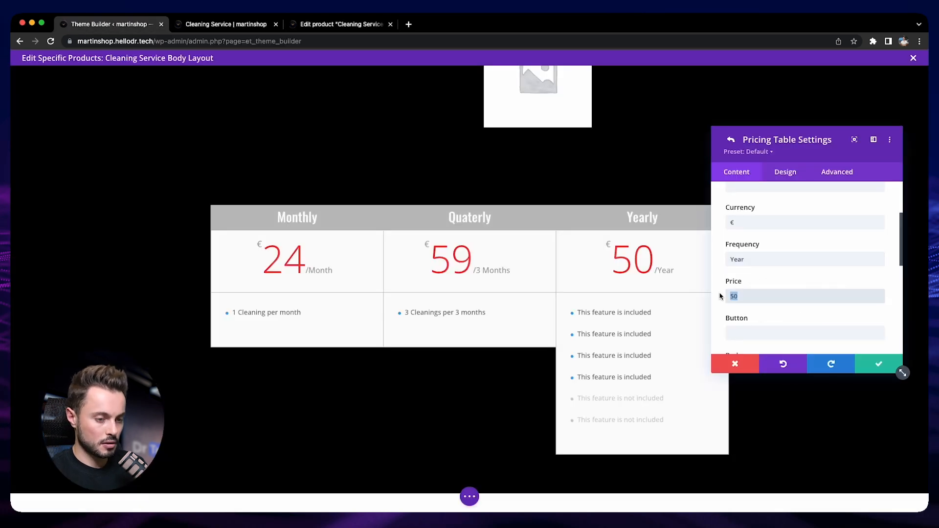
{"action": "type", "text": "199"}
Set the Yearly table's button text to "Buy Now".
{"action": "scroll", "coordinate": [767, 299], "scroll_direction": "down", "scroll_amount": 1}
{"action": "left_click", "coordinate": [762, 306]}
{"action": "type", "text": "Buy Now"}
Replace the Yearly table's placeholder feature list with the single line "12 Cleanings per year".
{"action": "scroll", "coordinate": [783, 301], "scroll_direction": "down", "scroll_amount": 7}
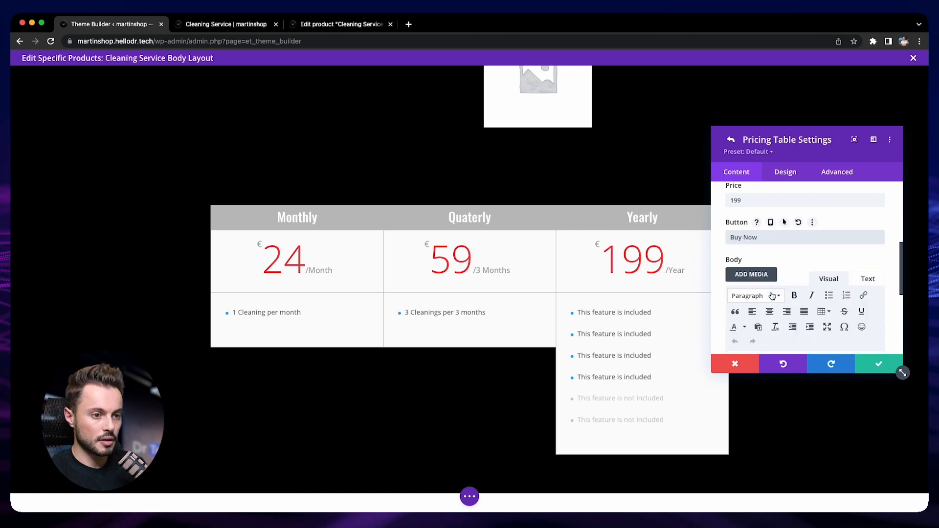
{"action": "left_click_drag", "start_coordinate": [831, 319], "coordinate": [718, 263]}
{"action": "type", "text": "12 Cleanings per year"}
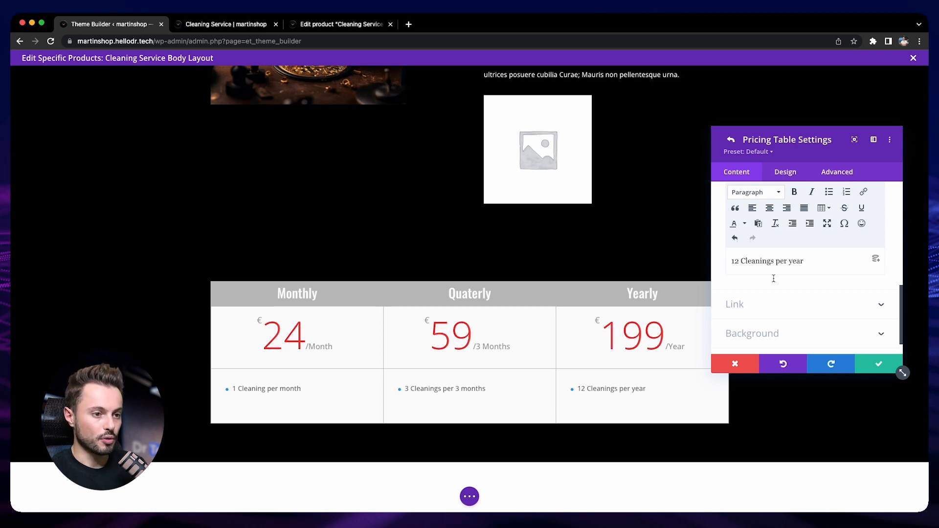
Copy the Cleaning Service product page's URL and paste it as the Yearly table's button link URL.
{"action": "left_click", "coordinate": [745, 313]}
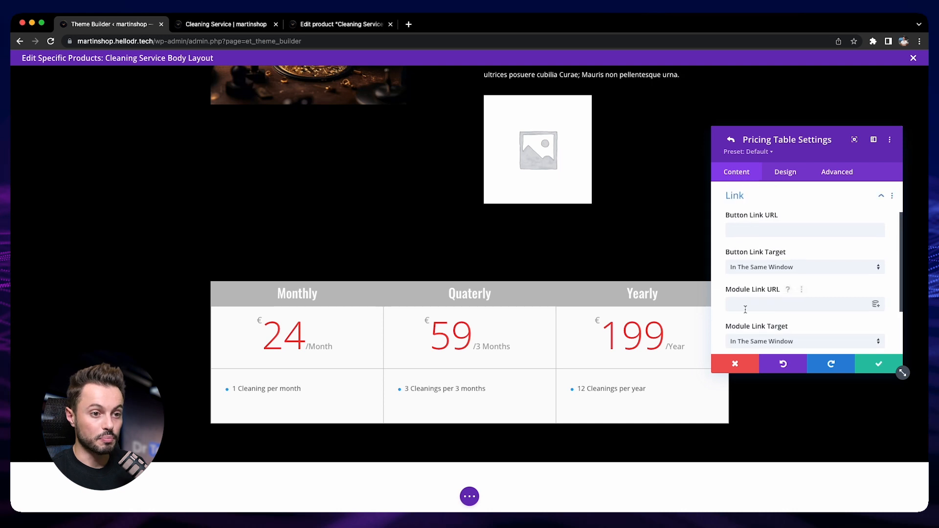
{"action": "scroll", "coordinate": [735, 250], "scroll_direction": "up", "scroll_amount": 2}
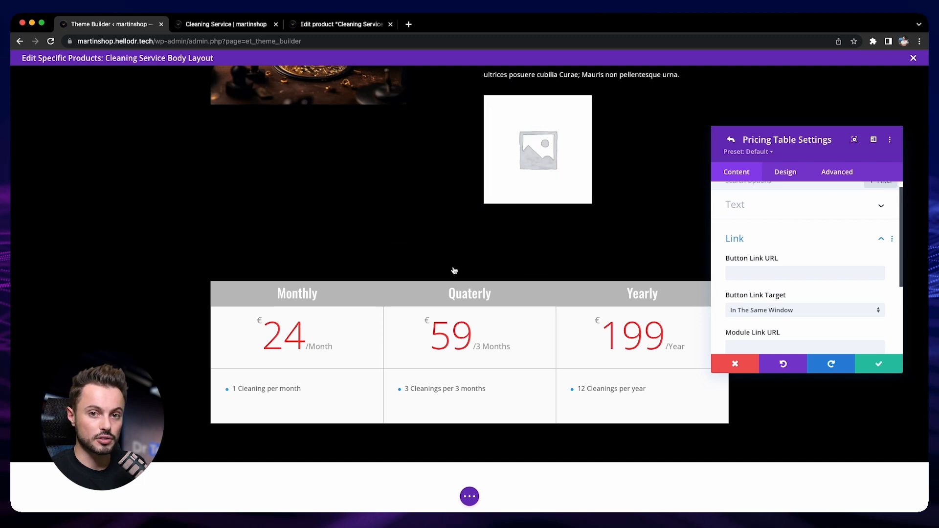
{"action": "key", "text": "ctrl+Tab"}
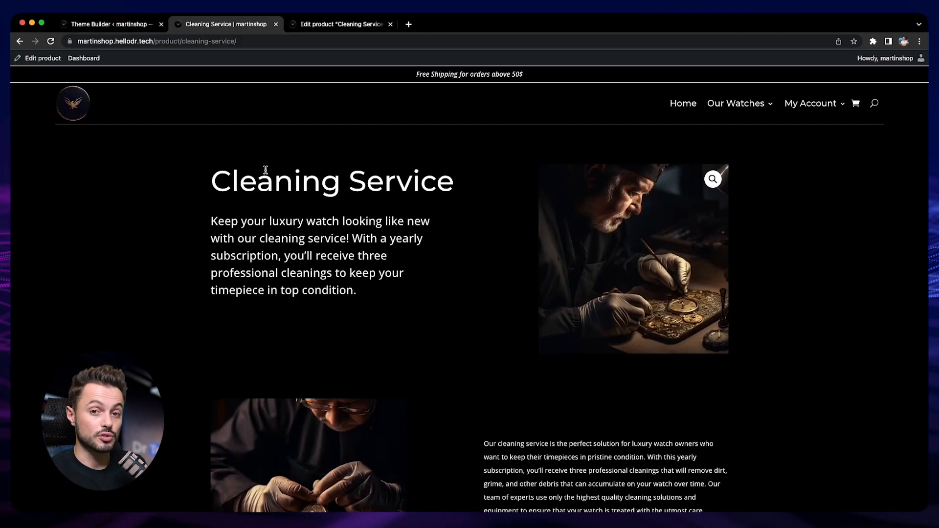
{"action": "left_click", "coordinate": [241, 43]}
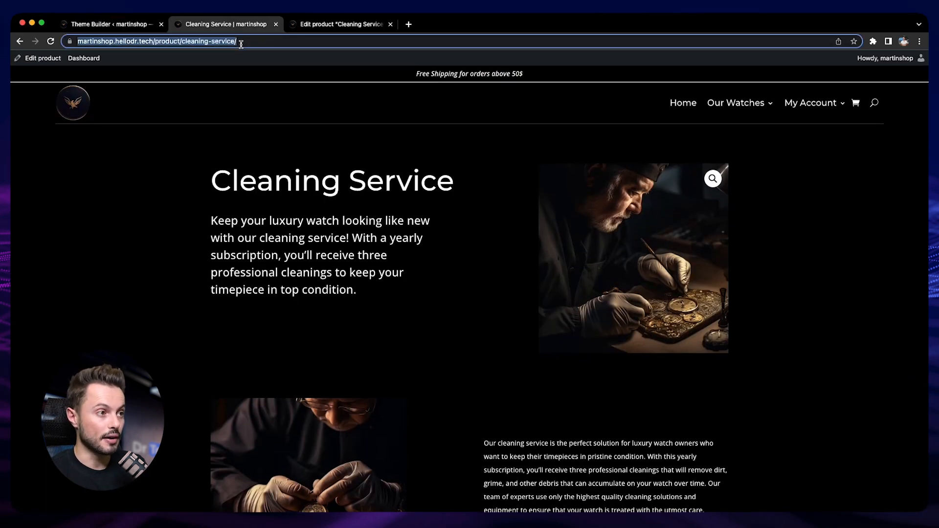
{"action": "right_click", "coordinate": [208, 43]}
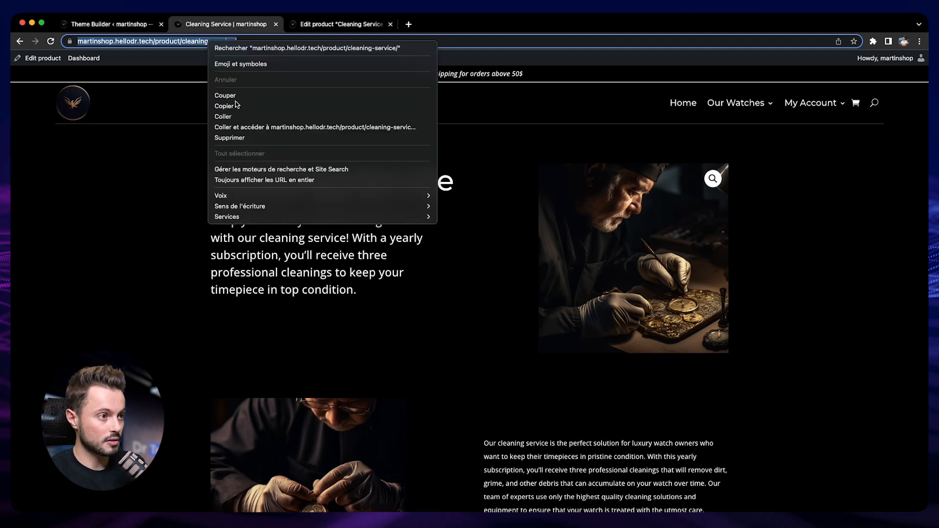
{"action": "left_click", "coordinate": [218, 105]}
{"action": "left_click", "coordinate": [125, 25]}
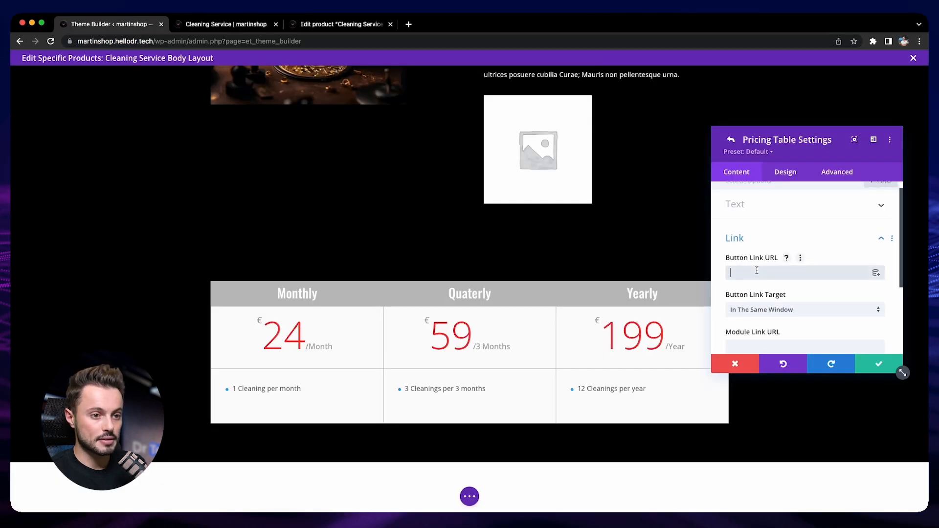
{"action": "key", "text": "ctrl+v"}
Append "?add-to-cart=" to the end of the Yearly table's button link URL.
{"action": "left_click_drag", "start_coordinate": [804, 273], "coordinate": [925, 277]}
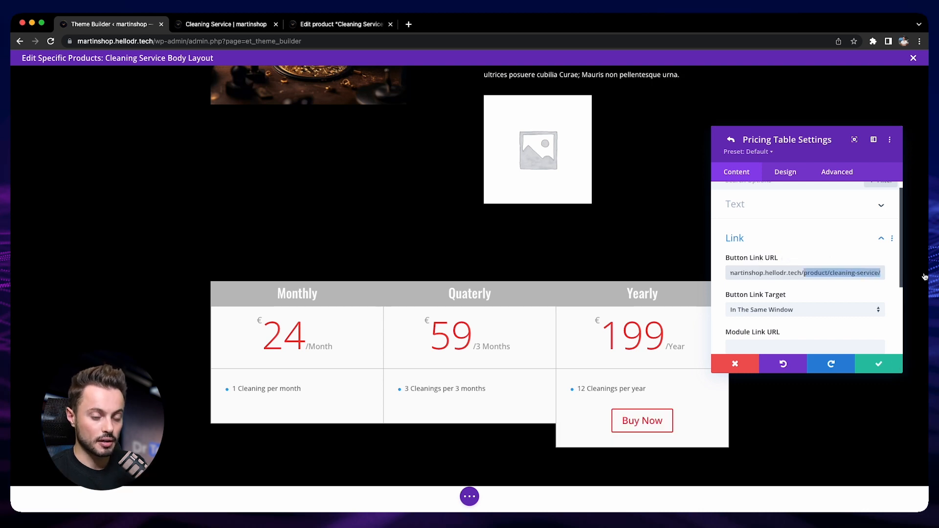
{"action": "key", "text": "Right"}
{"action": "type", "text": "?"}
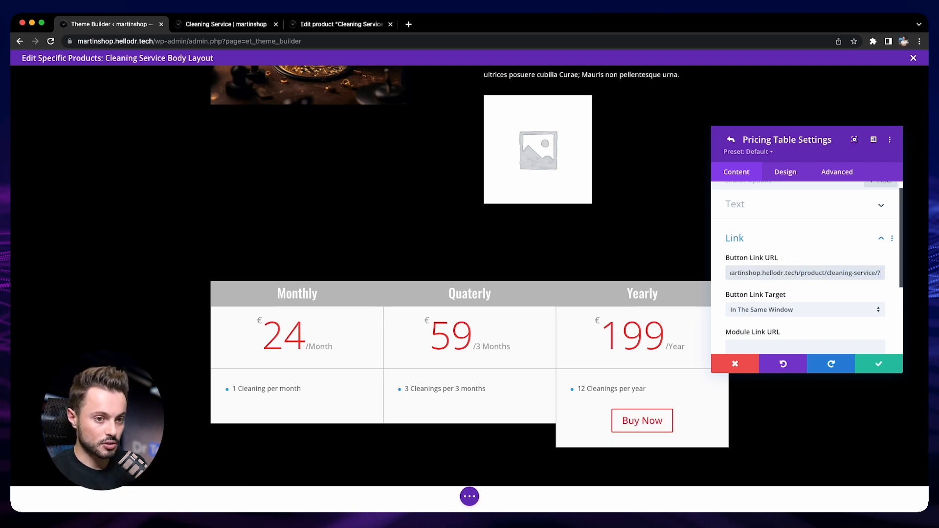
{"action": "type", "text": "add-to-cart"}
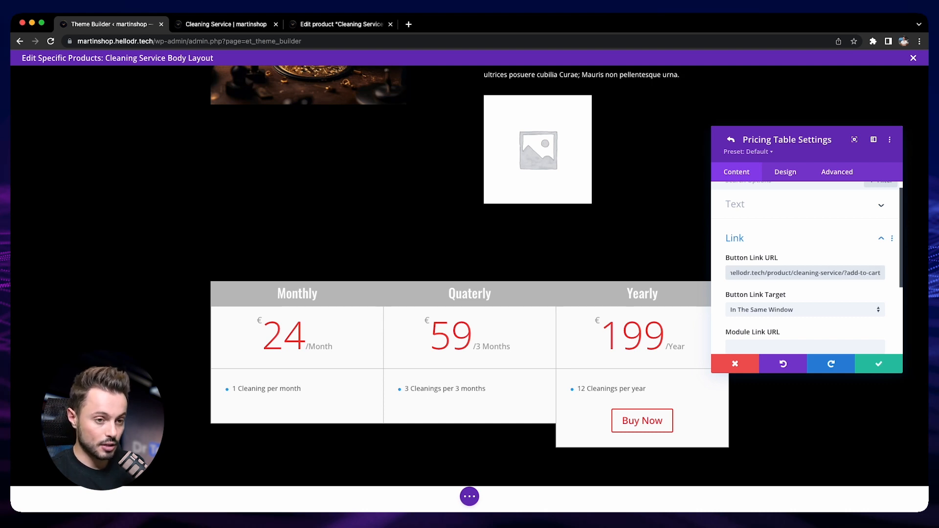
{"action": "type", "text": "="}
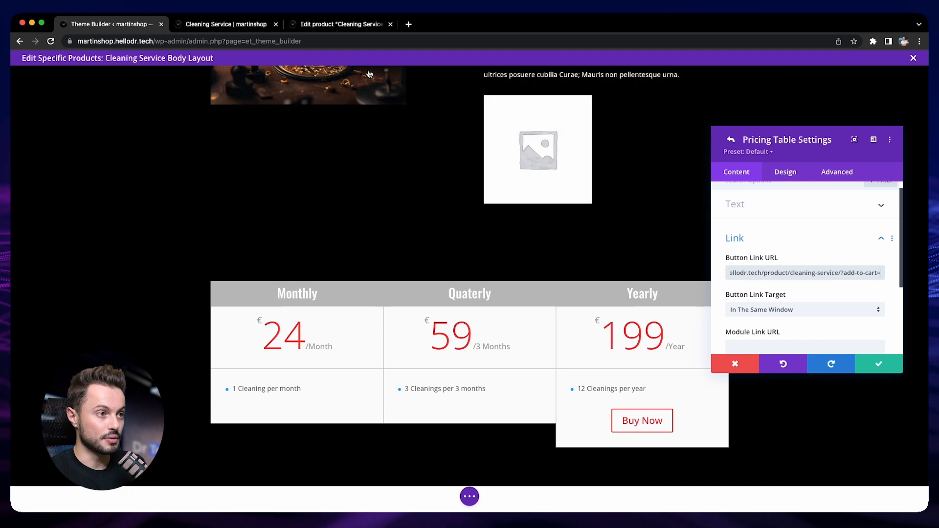
Look up the Yearly variation's ID in the product editor and add 1095 to the end of the Yearly table's button link.
{"action": "left_click", "coordinate": [331, 28]}
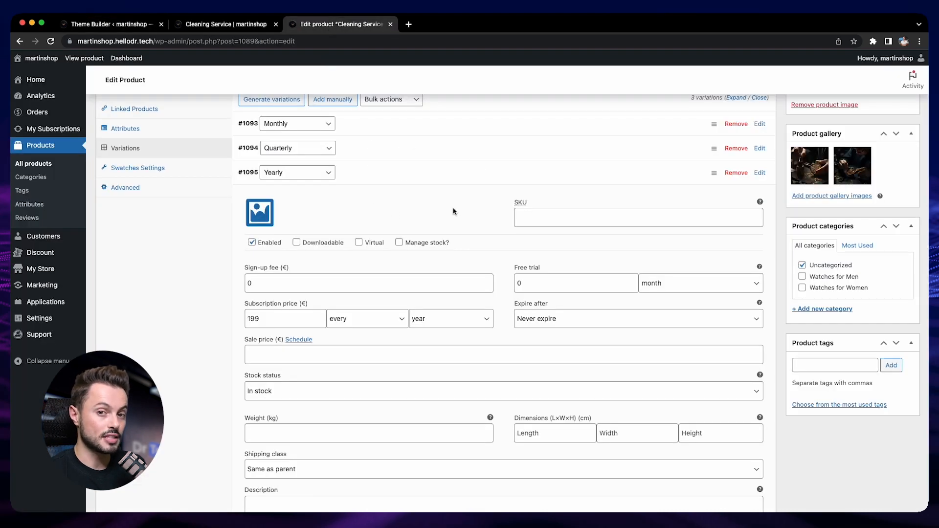
{"action": "scroll", "coordinate": [379, 212], "scroll_direction": "up", "scroll_amount": 3}
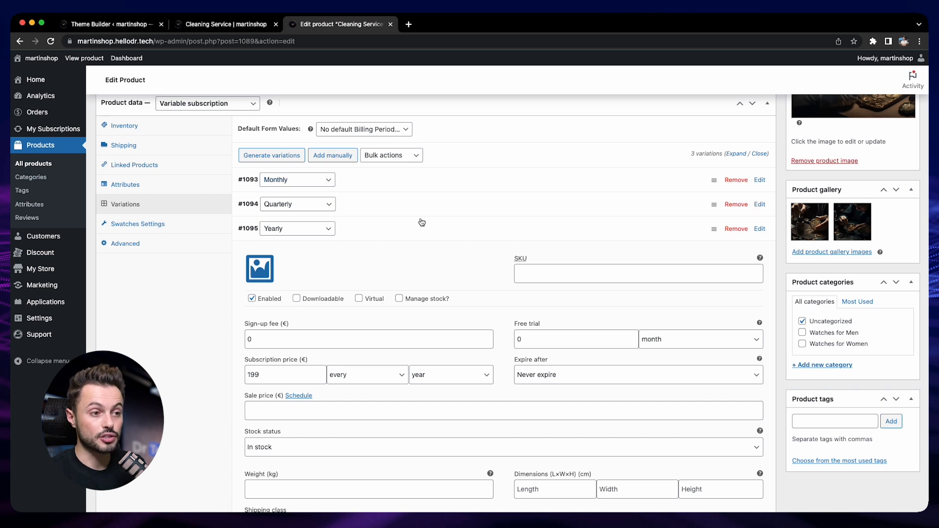
{"action": "left_click", "coordinate": [434, 237]}
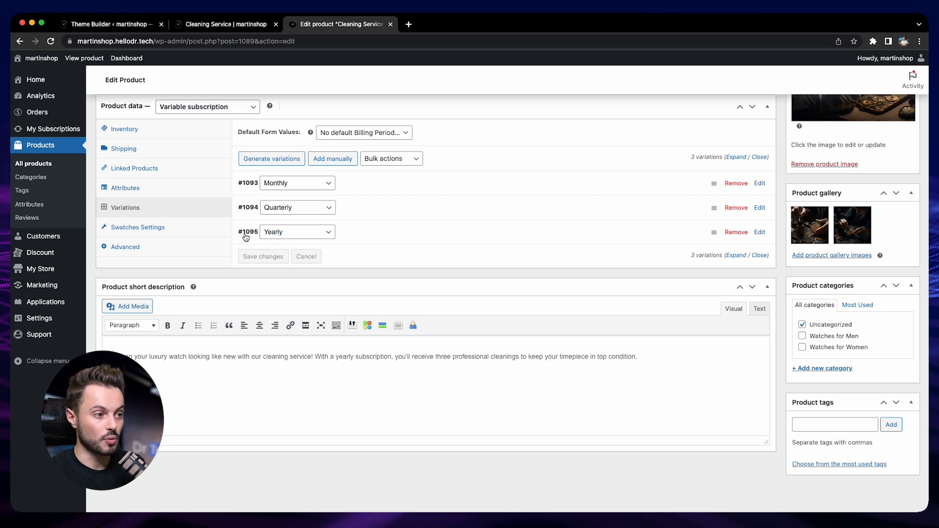
{"action": "left_click", "coordinate": [122, 29]}
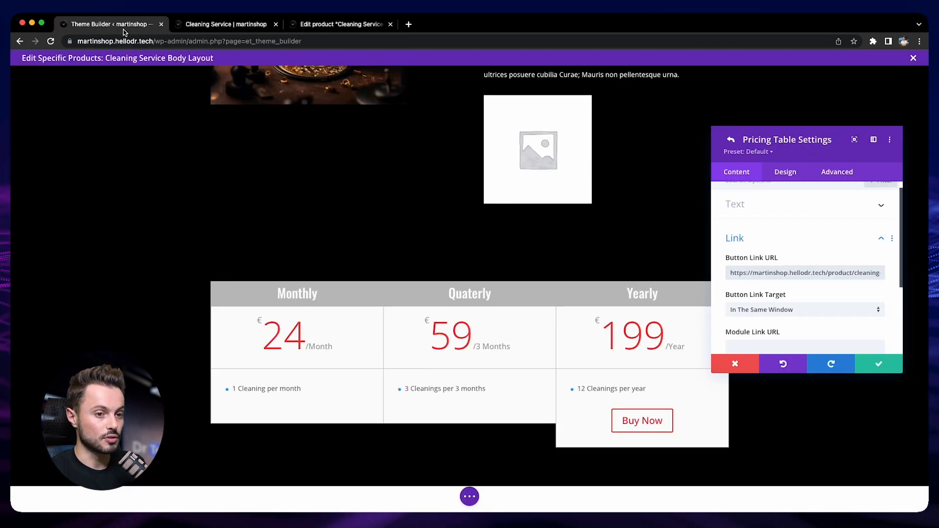
{"action": "left_click_drag", "start_coordinate": [838, 273], "coordinate": [915, 275]}
{"action": "key", "text": "Right"}
{"action": "type", "text": "1095"}
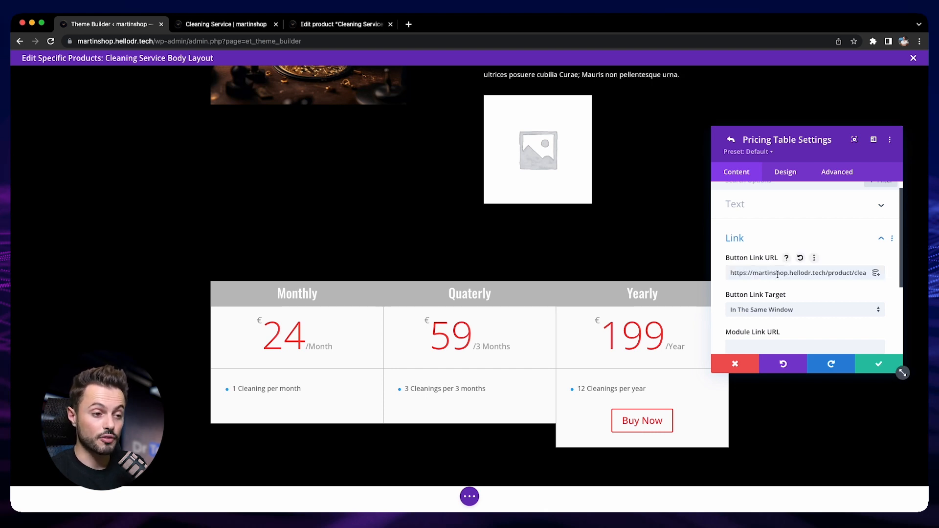
Copy the Yearly table's complete button link, save that table, and paste the link as the Quaterly table's button link URL.
{"action": "double_click", "coordinate": [796, 273]}
{"action": "triple_click", "coordinate": [797, 273]}
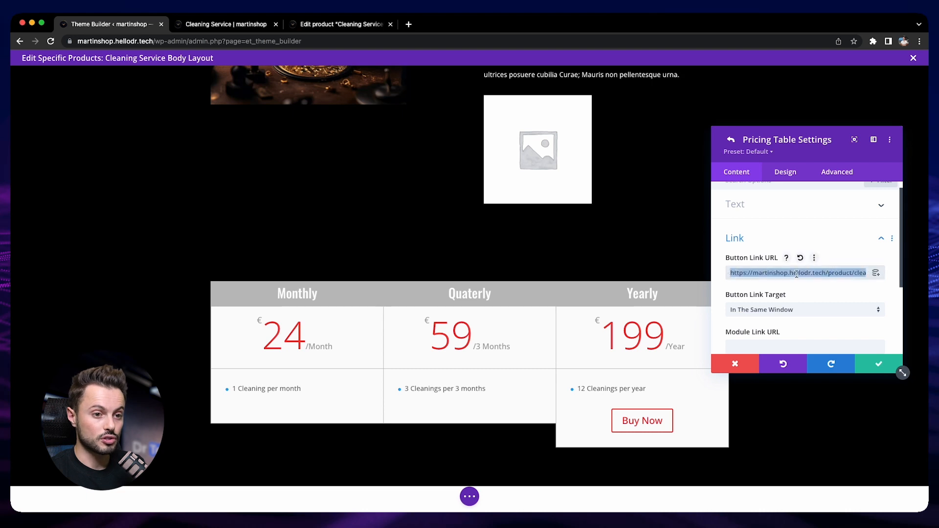
{"action": "left_click", "coordinate": [878, 363]}
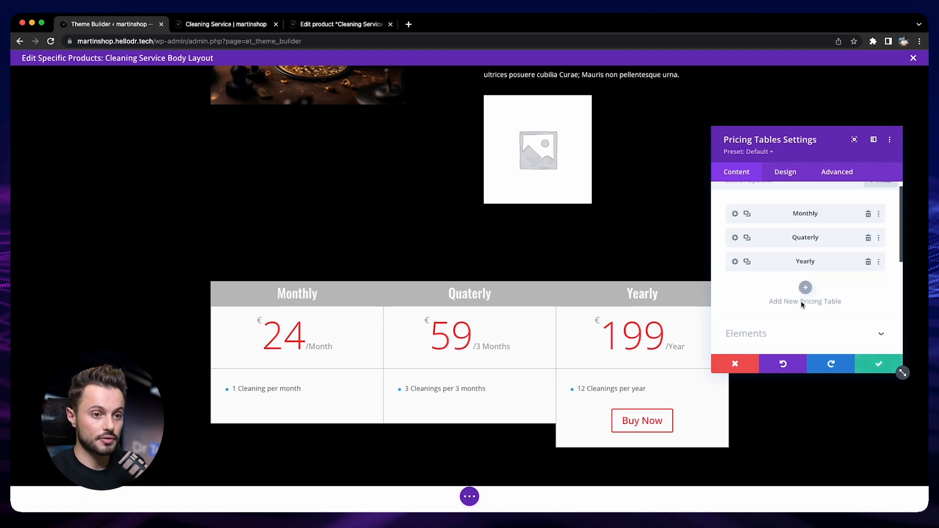
{"action": "left_click", "coordinate": [734, 237]}
{"action": "scroll", "coordinate": [754, 248], "scroll_direction": "down", "scroll_amount": 5}
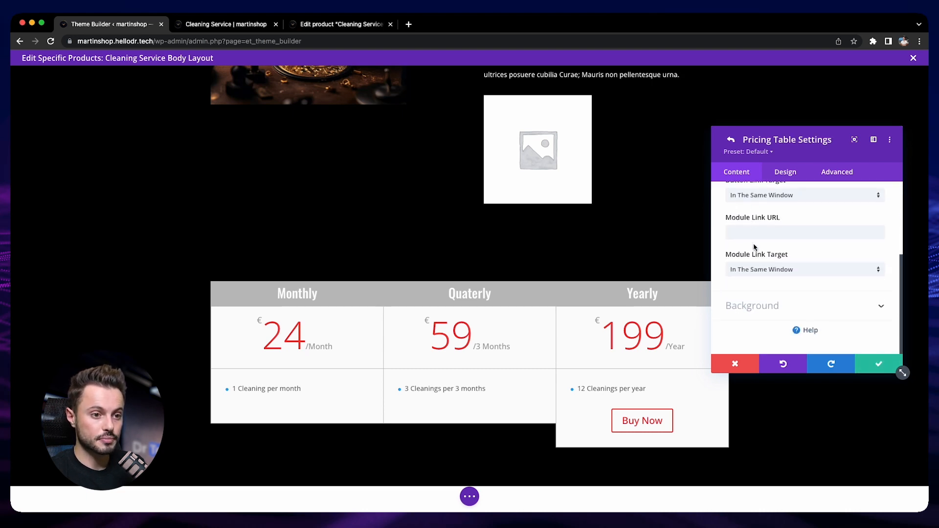
{"action": "scroll", "coordinate": [756, 242], "scroll_direction": "up", "scroll_amount": 3}
{"action": "left_click", "coordinate": [765, 259]}
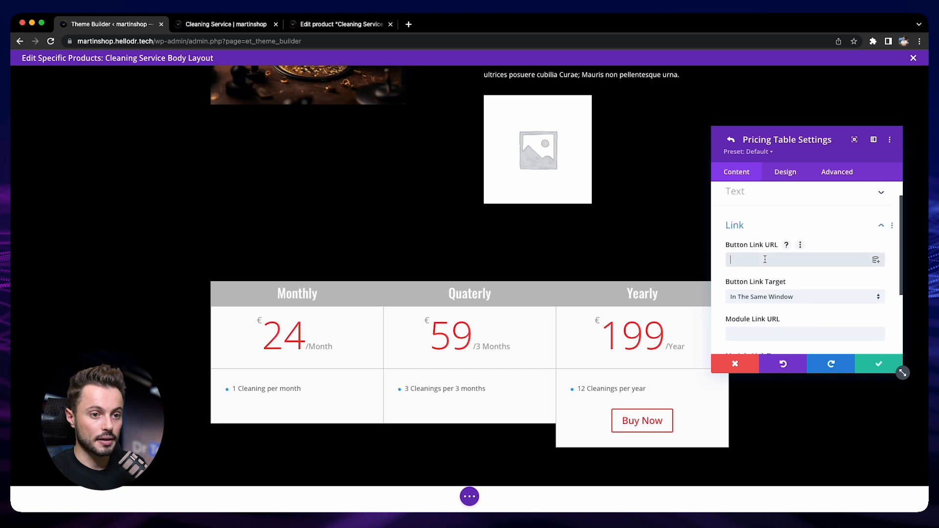
{"action": "key", "text": "cmd+v"}
Look up the Quarterly variation's ID in the product editor, end the Quaterly table's button link with add-to-cart=1094, and save the table.
{"action": "left_click_drag", "start_coordinate": [817, 259], "coordinate": [730, 259]}
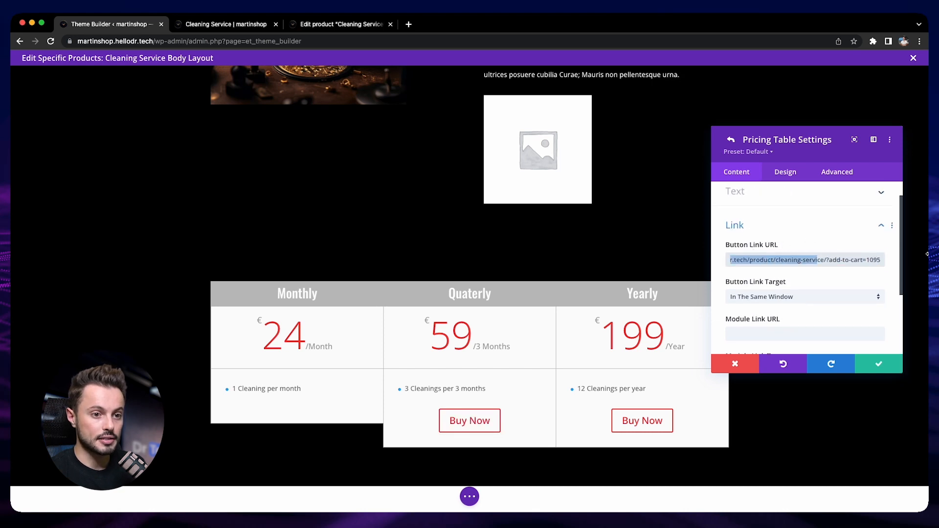
{"action": "left_click", "coordinate": [225, 25]}
{"action": "left_click", "coordinate": [309, 25]}
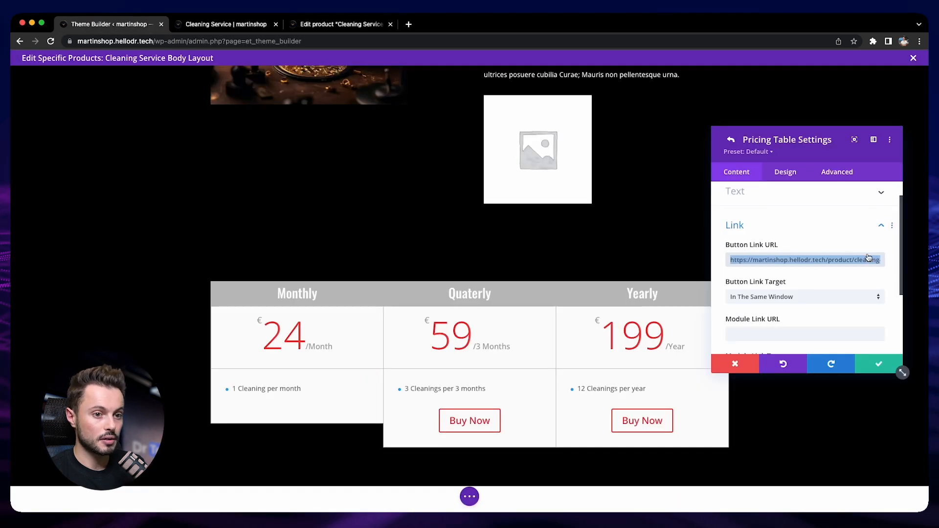
{"action": "left_click", "coordinate": [109, 24]}
{"action": "left_click_drag", "start_coordinate": [836, 255], "coordinate": [925, 265]}
{"action": "type", "text": "uct/cleaning-service/?add-to-cart=1094"}
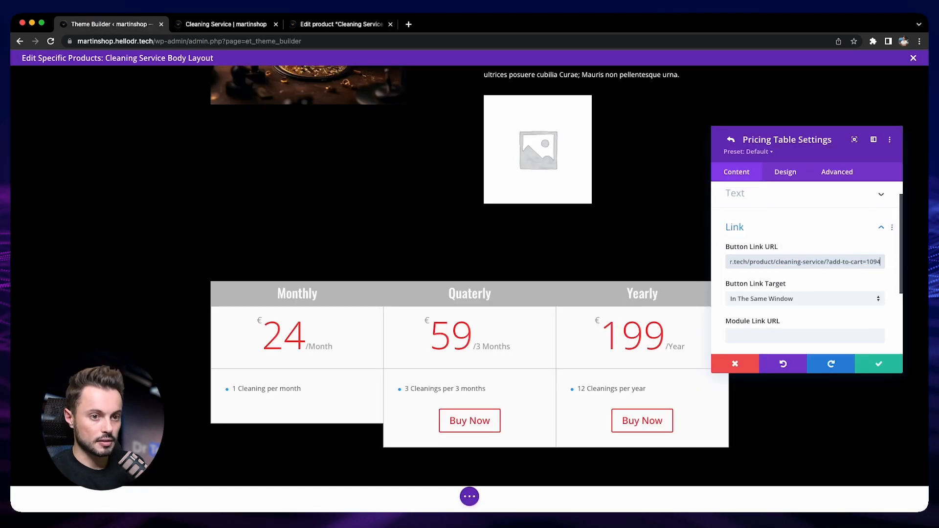
{"action": "left_click", "coordinate": [879, 363]}
Paste the copied add-to-cart link as the Monthly table's button link URL.
{"action": "scroll", "coordinate": [777, 292], "scroll_direction": "up", "scroll_amount": 2}
{"action": "scroll", "coordinate": [777, 292], "scroll_direction": "up", "scroll_amount": 2}
{"action": "left_click", "coordinate": [736, 224]}
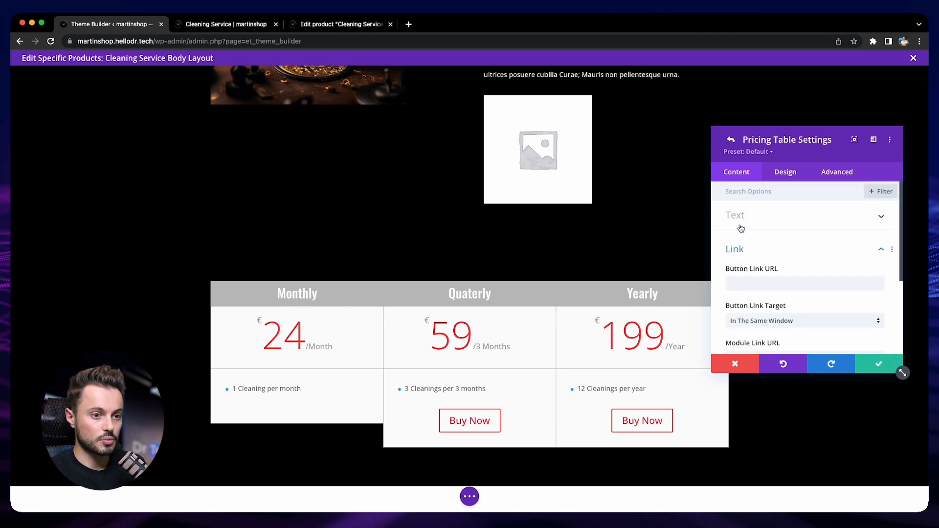
{"action": "scroll", "coordinate": [740, 226], "scroll_direction": "down", "scroll_amount": 3}
{"action": "left_click", "coordinate": [757, 210]}
{"action": "type", "text": "https://martinshop.hellodr.tech/product/cleaning-service/?add-to-cart=1094"}
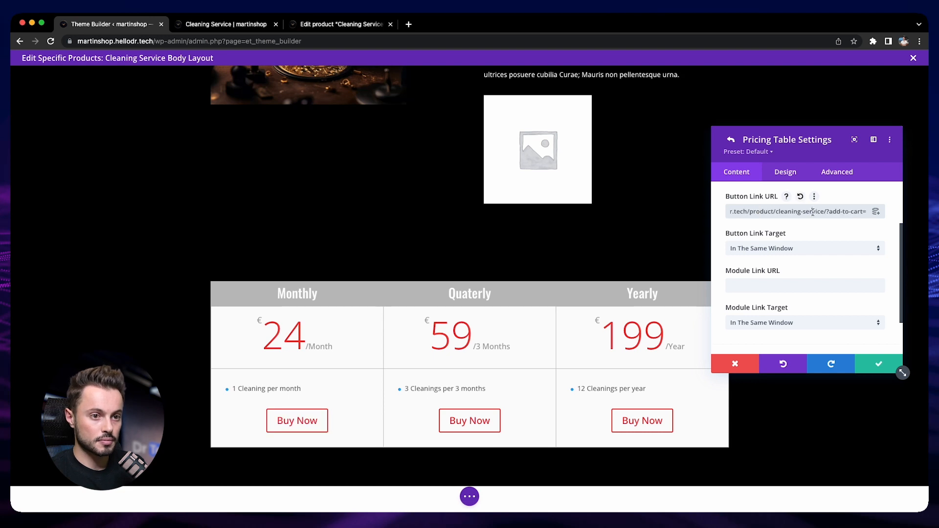
Change the product ID at the end of the Monthly table's button link to 1093 and save the table.
{"action": "left_click_drag", "start_coordinate": [817, 212], "coordinate": [914, 213]}
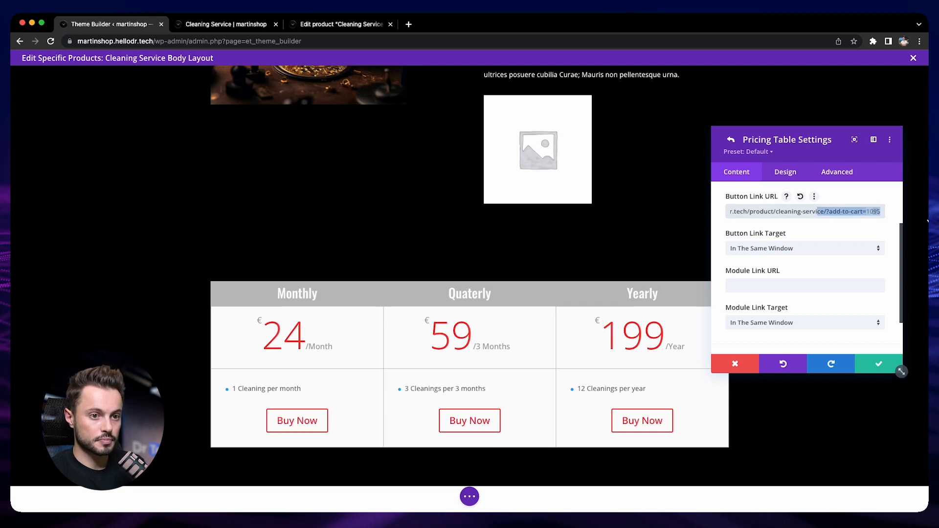
{"action": "key", "text": "Right"}
{"action": "key", "text": "BackSpace"}
{"action": "type", "text": "3"}
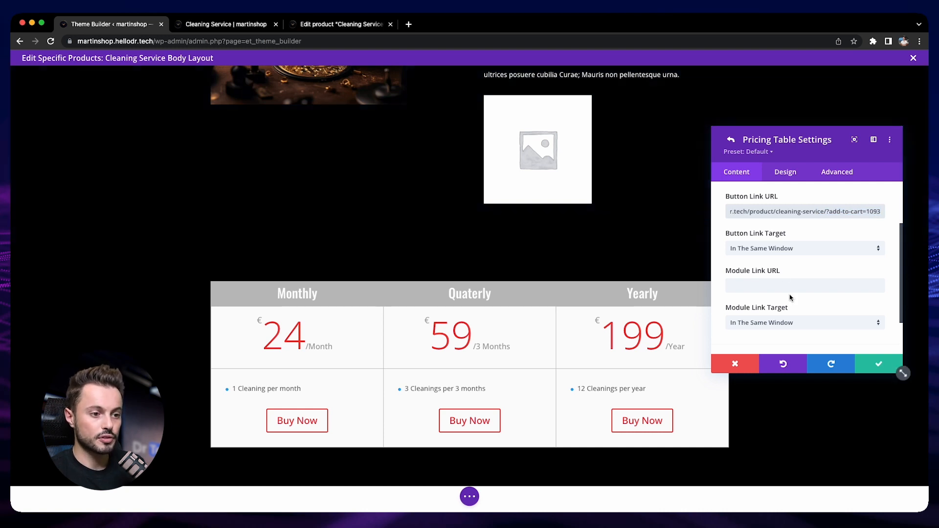
{"action": "left_click", "coordinate": [875, 362]}
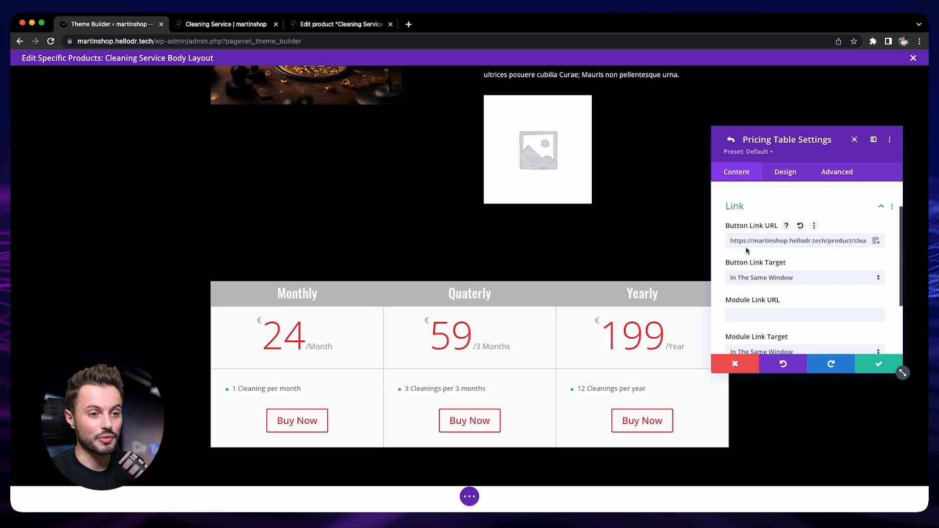
{"action": "left_click_drag", "start_coordinate": [732, 242], "coordinate": [875, 242]}
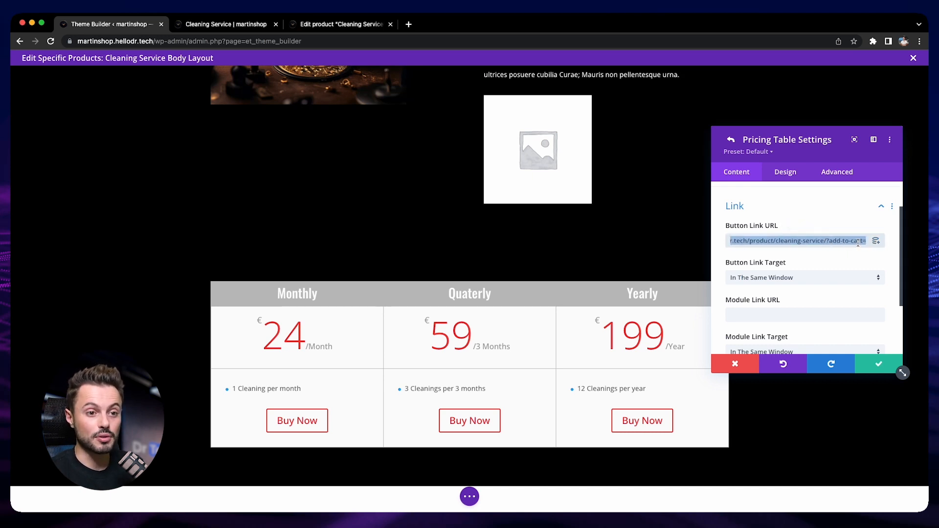
{"action": "left_click", "coordinate": [790, 256]}
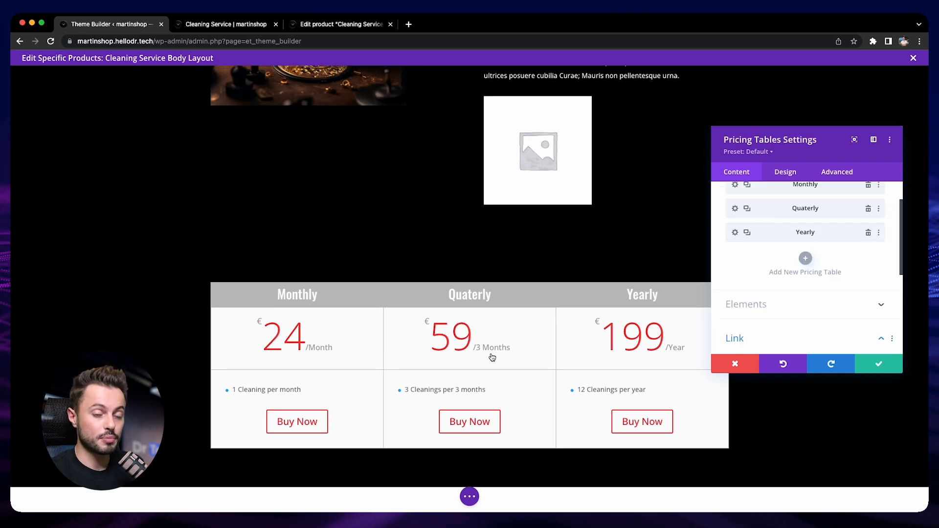
{"action": "scroll", "coordinate": [770, 313], "scroll_direction": "up", "scroll_amount": 2}
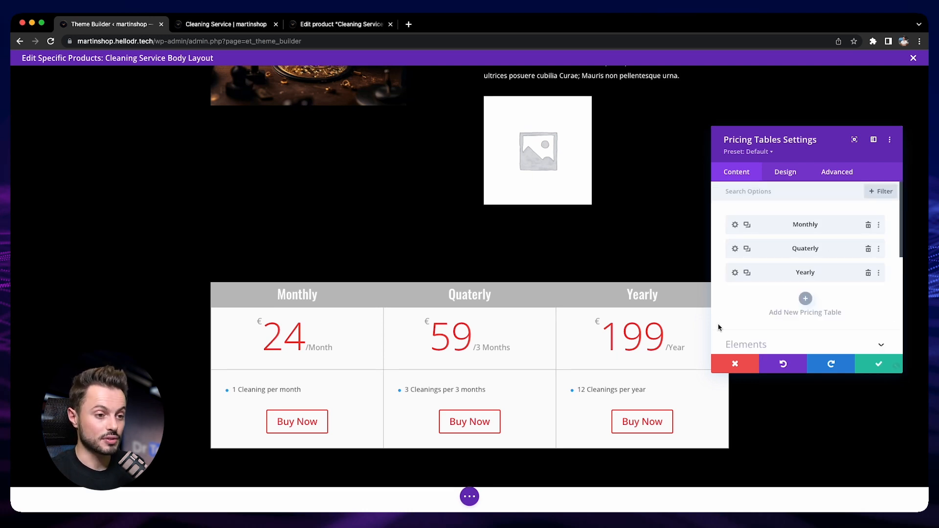
{"action": "scroll", "coordinate": [550, 360], "scroll_direction": "up", "scroll_amount": 2}
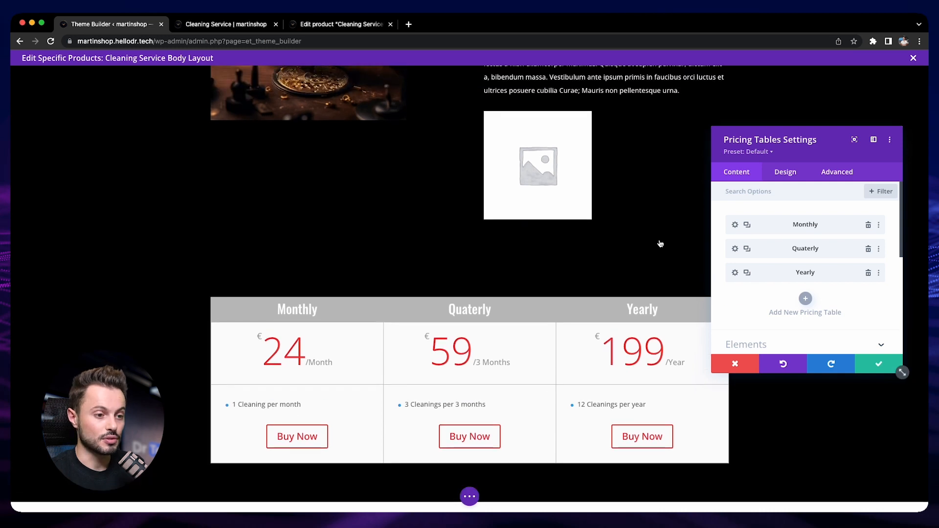
Set the pricing tables' header background color to black in the title text design options.
{"action": "scroll", "coordinate": [732, 336], "scroll_direction": "down", "scroll_amount": 3}
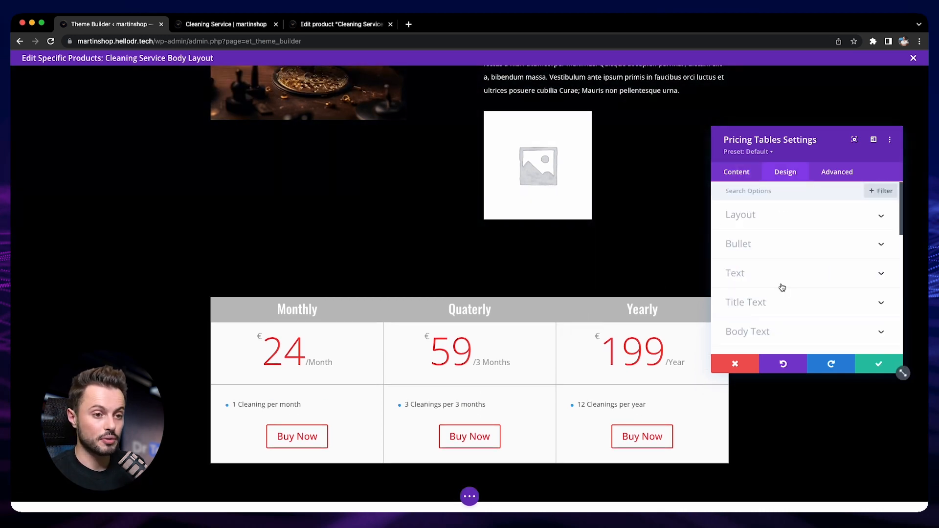
{"action": "scroll", "coordinate": [780, 287], "scroll_direction": "down", "scroll_amount": 1}
{"action": "left_click", "coordinate": [761, 274]}
{"action": "scroll", "coordinate": [760, 278], "scroll_direction": "down", "scroll_amount": 2}
{"action": "scroll", "coordinate": [755, 271], "scroll_direction": "down", "scroll_amount": 1}
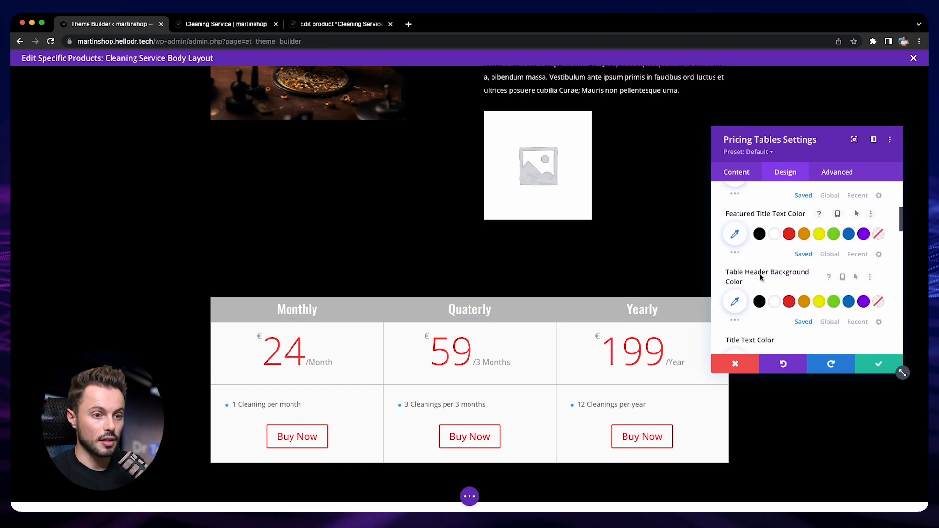
{"action": "left_click", "coordinate": [759, 283]}
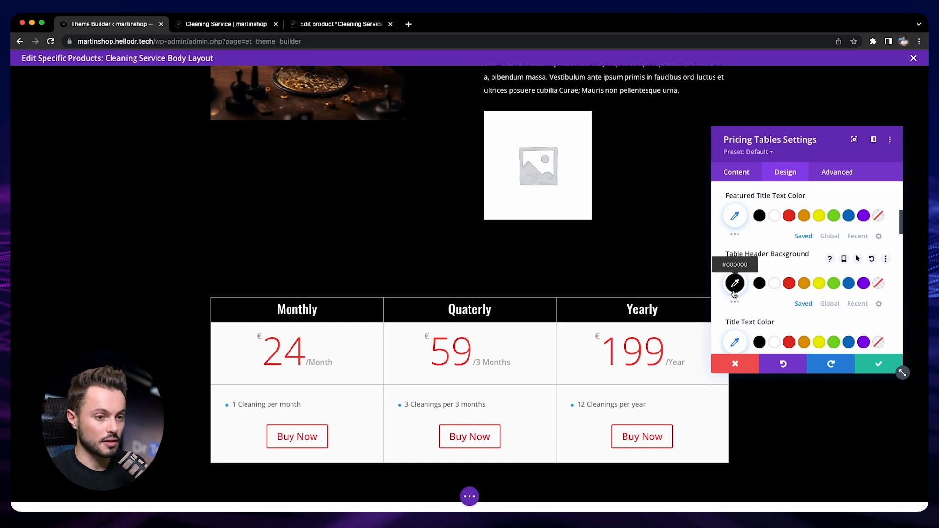
Enable custom styles for the pricing table buttons, with white text on a black background.
{"action": "scroll", "coordinate": [762, 277], "scroll_direction": "down", "scroll_amount": 10}
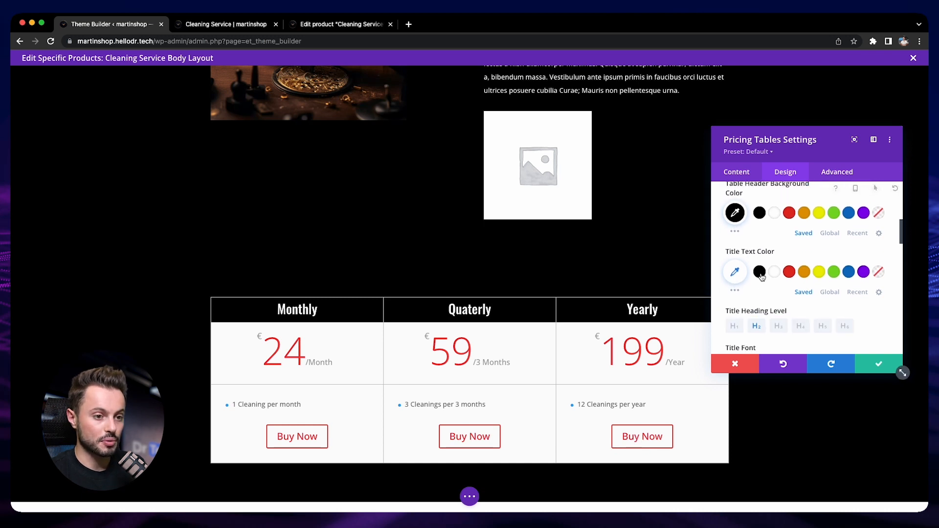
{"action": "scroll", "coordinate": [762, 277], "scroll_direction": "down", "scroll_amount": 10}
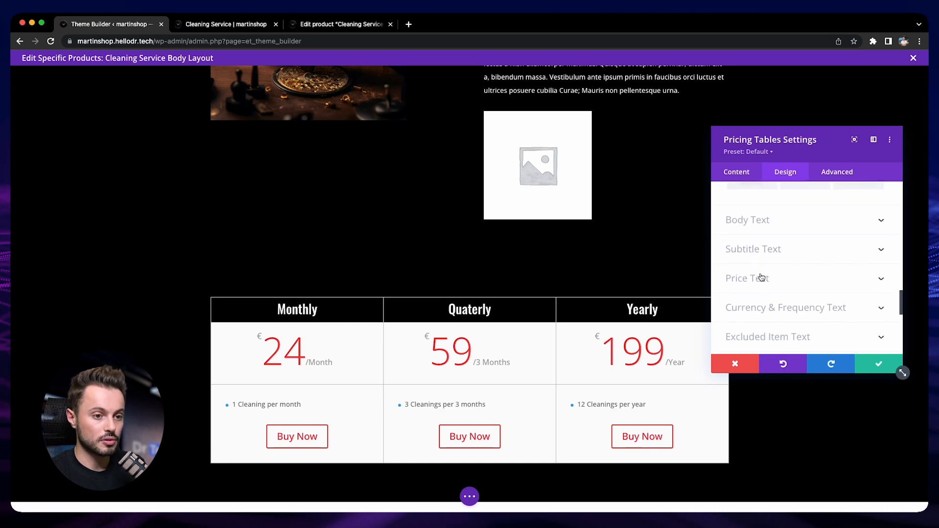
{"action": "left_click", "coordinate": [761, 294]}
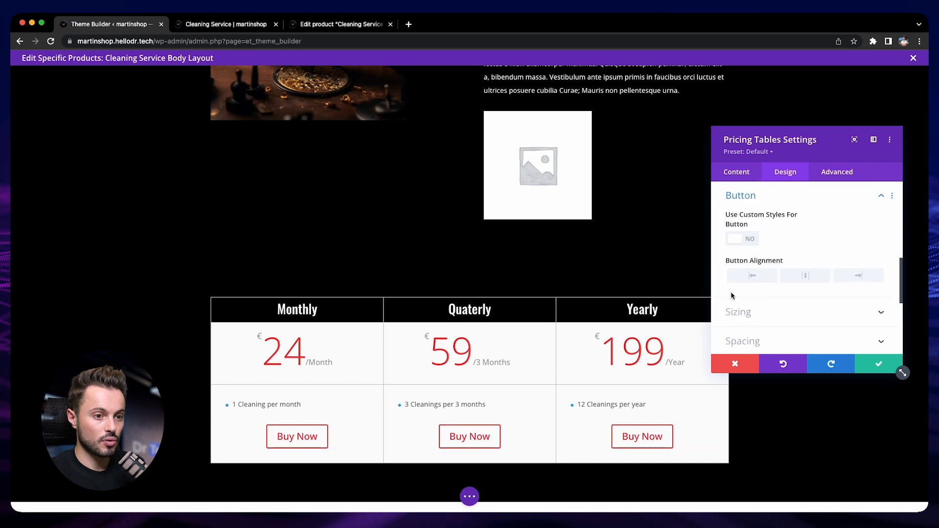
{"action": "left_click", "coordinate": [743, 240]}
{"action": "scroll", "coordinate": [753, 255], "scroll_direction": "down", "scroll_amount": 1}
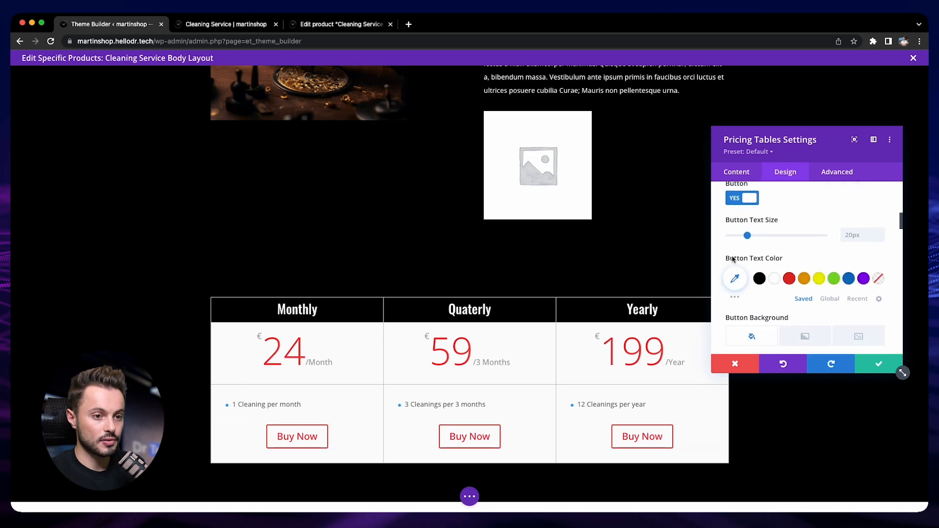
{"action": "left_click", "coordinate": [772, 277]}
{"action": "scroll", "coordinate": [765, 281], "scroll_direction": "down", "scroll_amount": 5}
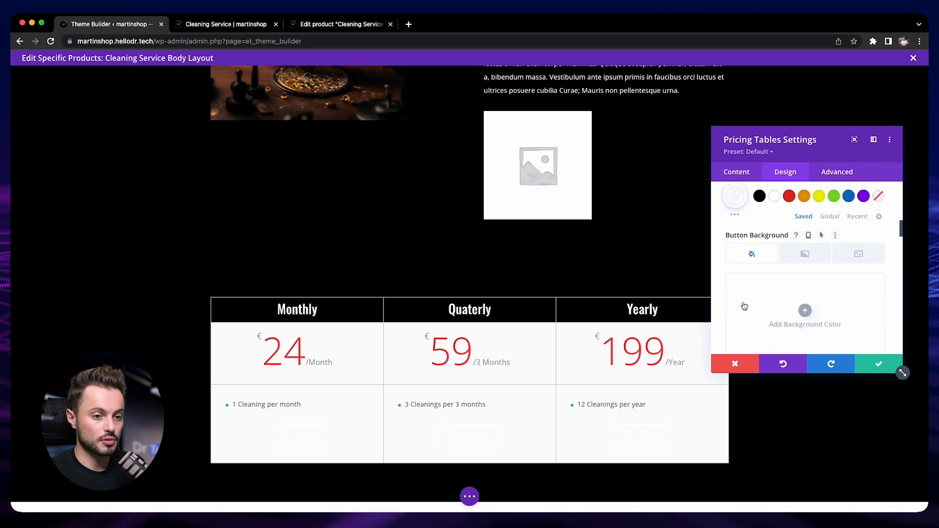
{"action": "left_click", "coordinate": [758, 288]}
Give the pricing table buttons a red border with a width of 2px.
{"action": "scroll", "coordinate": [831, 287], "scroll_direction": "down", "scroll_amount": 2}
{"action": "left_click", "coordinate": [880, 294], "text": "shift"}
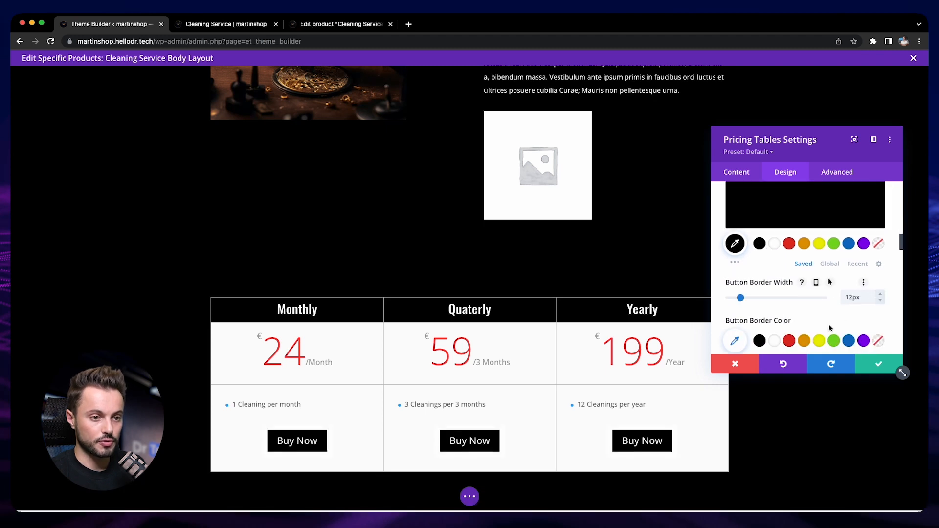
{"action": "left_click", "coordinate": [788, 343]}
{"action": "left_click_drag", "start_coordinate": [853, 297], "coordinate": [832, 299]}
{"action": "type", "text": "2"}
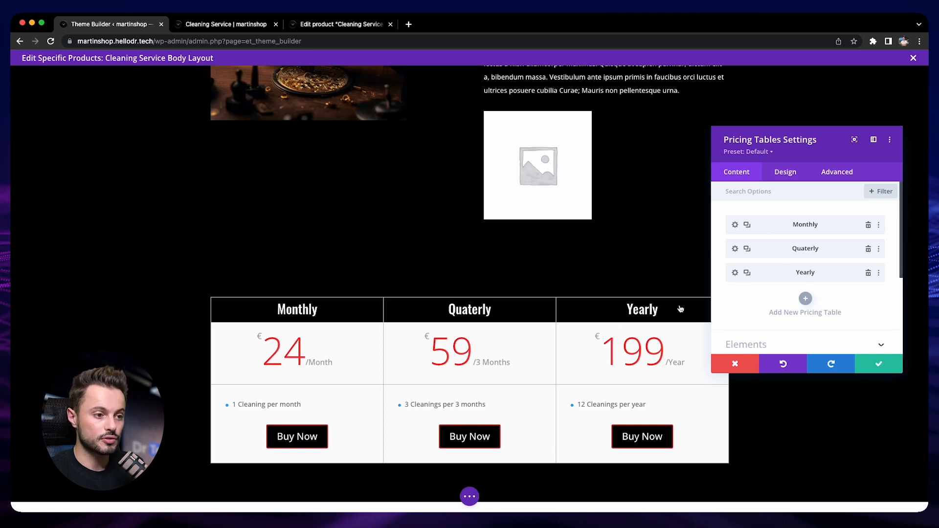
Try making the Monthly pricing table the featured one.
{"action": "left_click", "coordinate": [734, 225]}
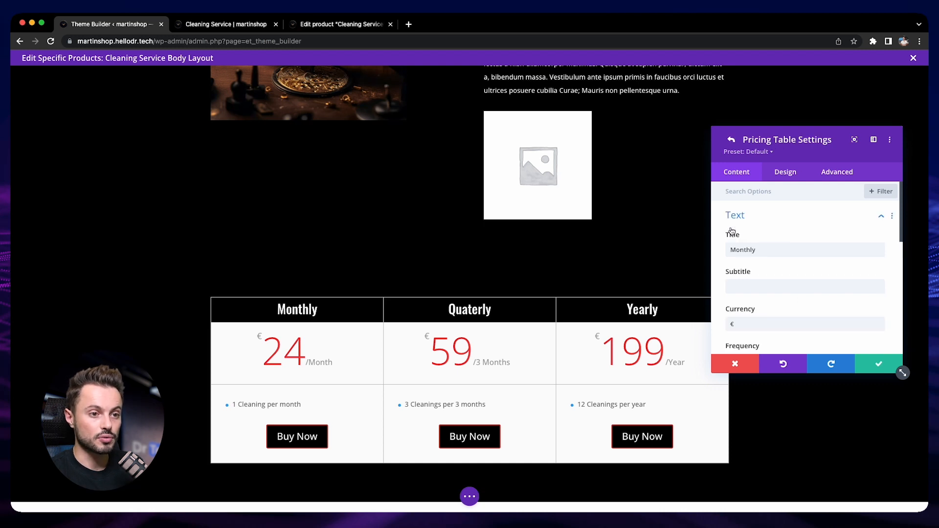
{"action": "left_click", "coordinate": [781, 180]}
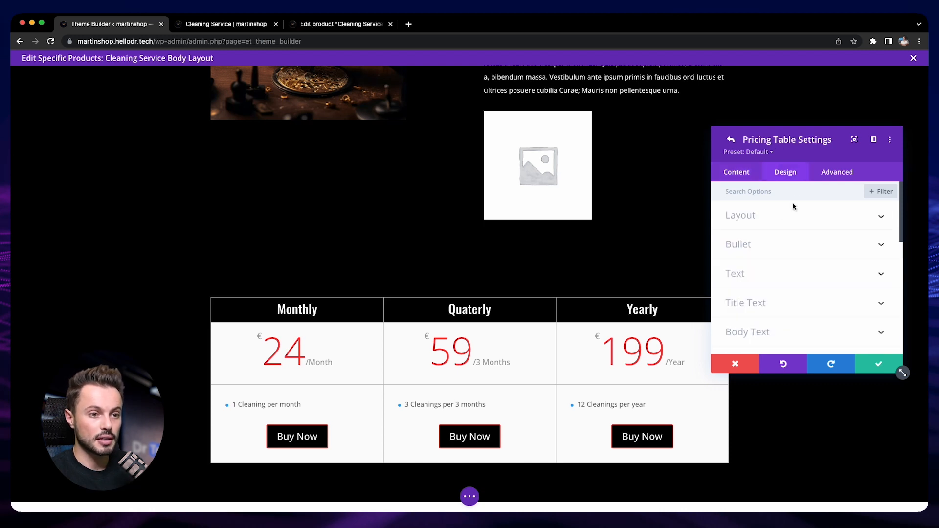
{"action": "left_click", "coordinate": [770, 216]}
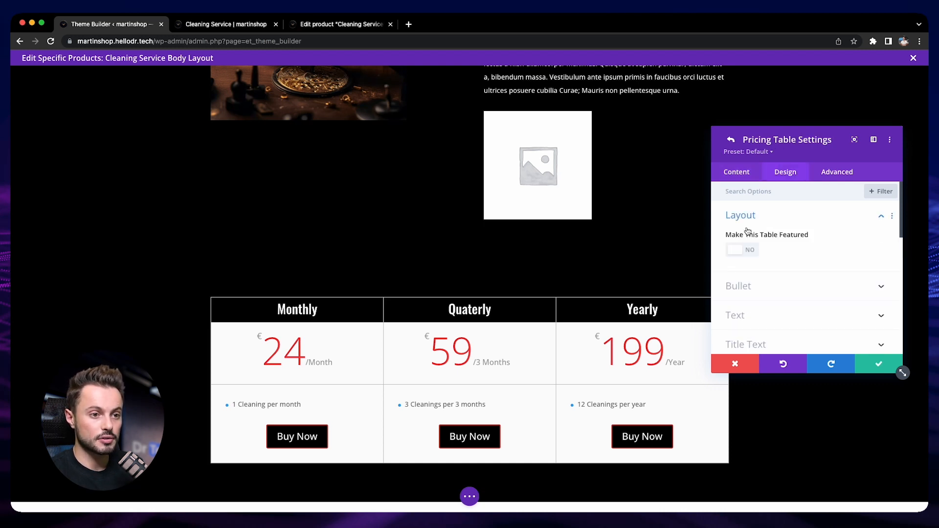
{"action": "left_click", "coordinate": [744, 252]}
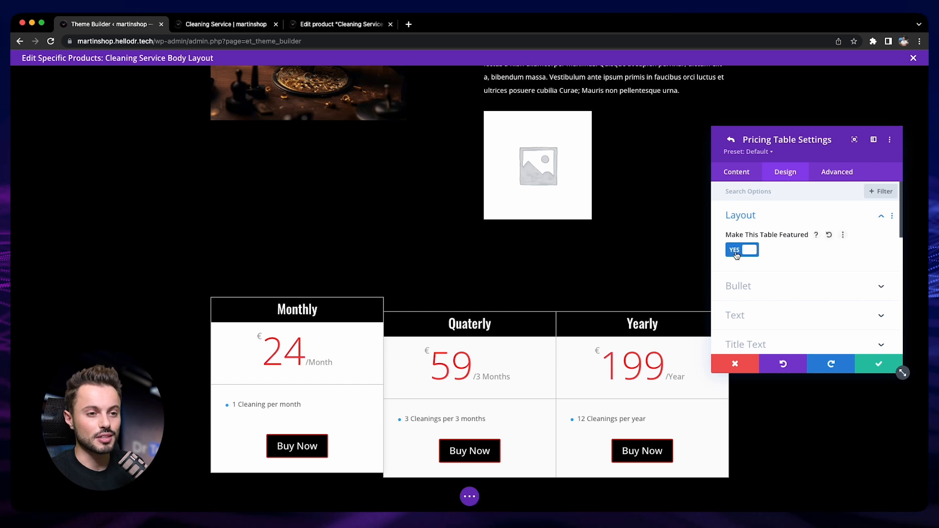
{"action": "left_click", "coordinate": [756, 247]}
{"action": "left_click", "coordinate": [731, 139]}
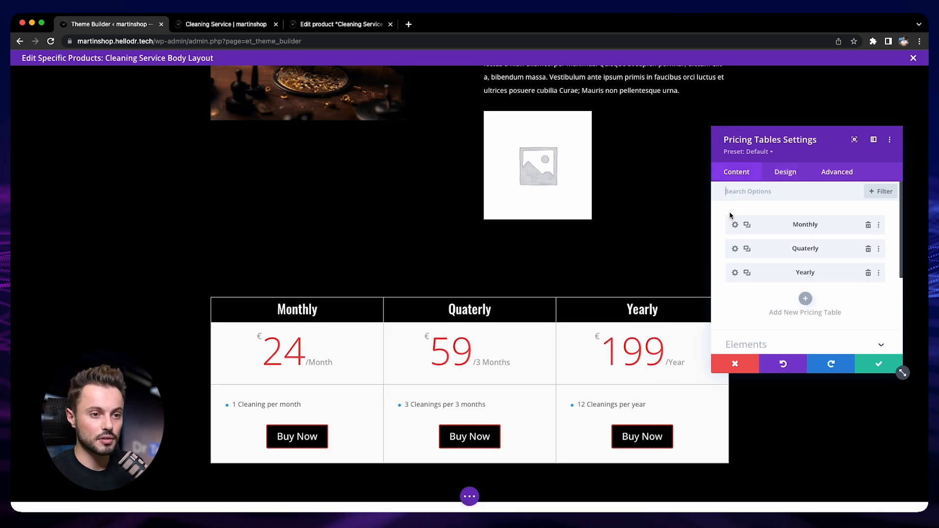
Make the Quaterly pricing table the featured table and save the template layout.
{"action": "left_click", "coordinate": [735, 248]}
{"action": "left_click", "coordinate": [781, 172]}
{"action": "left_click", "coordinate": [757, 216]}
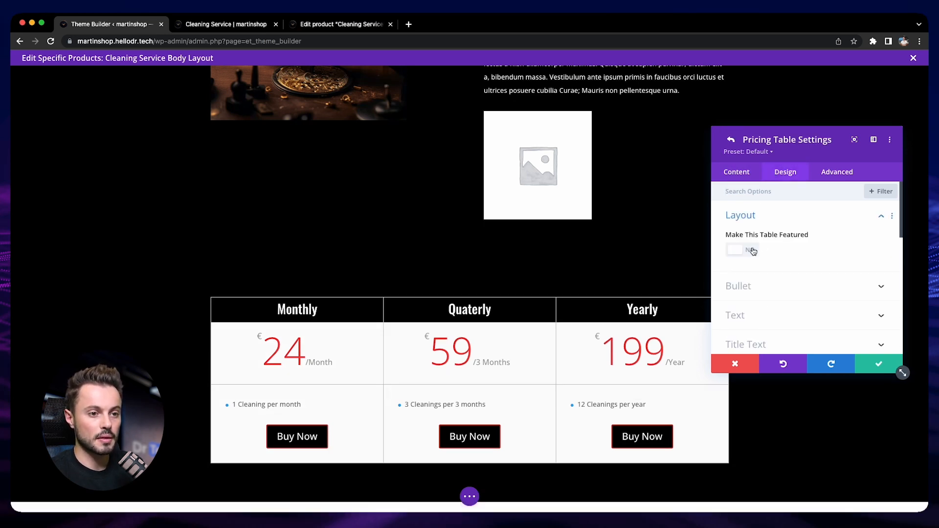
{"action": "left_click", "coordinate": [749, 250]}
{"action": "scroll", "coordinate": [642, 341], "scroll_direction": "down", "scroll_amount": 1}
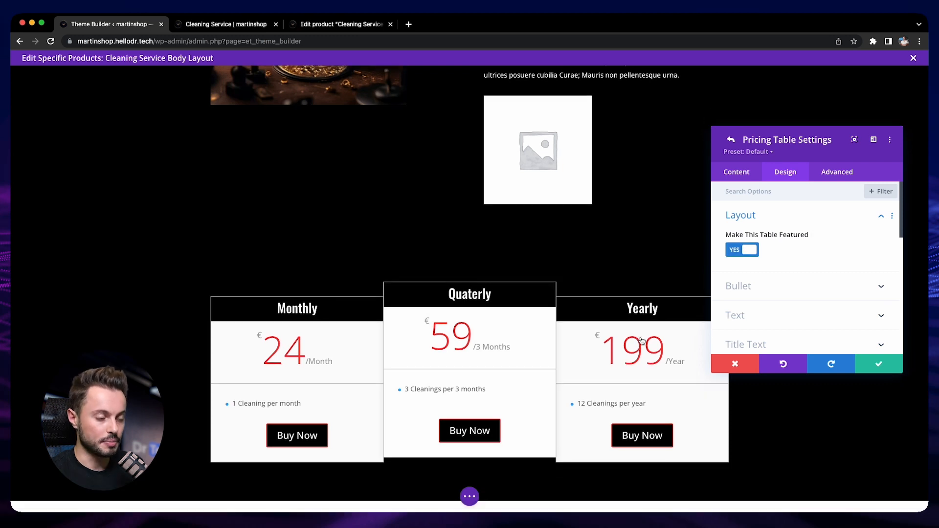
{"action": "left_click", "coordinate": [878, 364]}
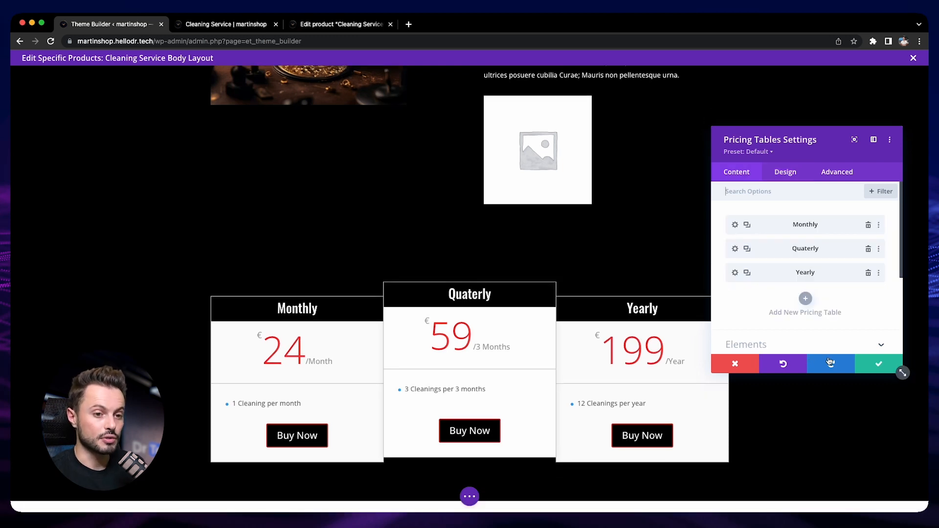
{"action": "left_click", "coordinate": [865, 362]}
{"action": "left_click", "coordinate": [471, 497]}
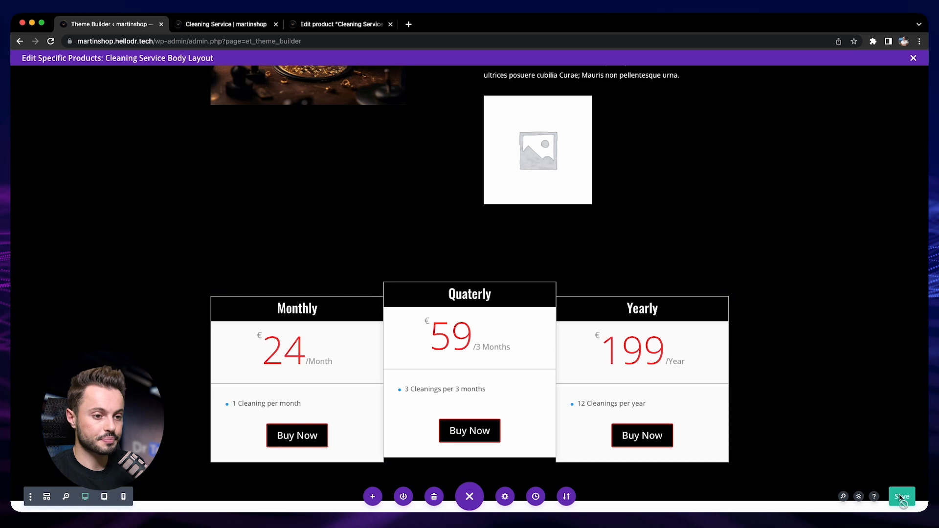
Reload the live Cleaning Service product page and review its pricing tables.
{"action": "left_click", "coordinate": [219, 26]}
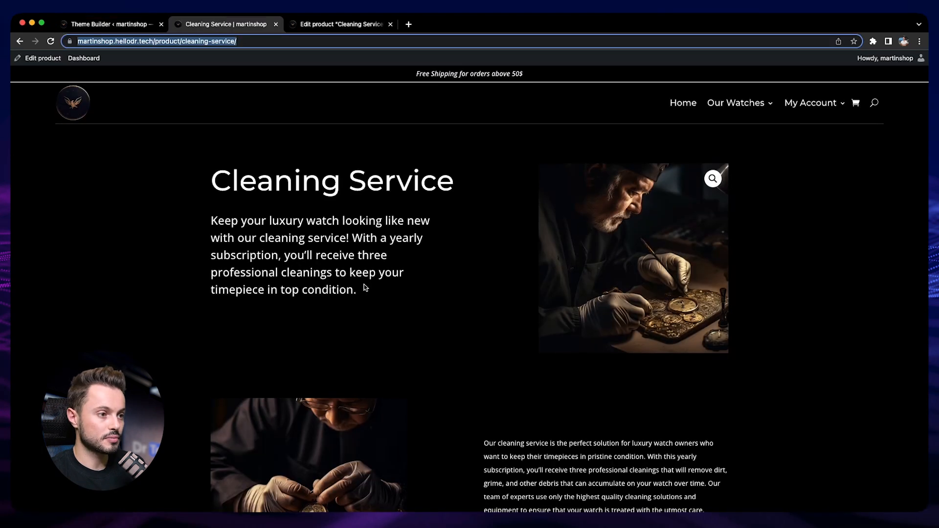
{"action": "left_click", "coordinate": [395, 208]}
{"action": "scroll", "coordinate": [394, 208], "scroll_direction": "down", "scroll_amount": 4}
{"action": "scroll", "coordinate": [395, 207], "scroll_direction": "down", "scroll_amount": 8}
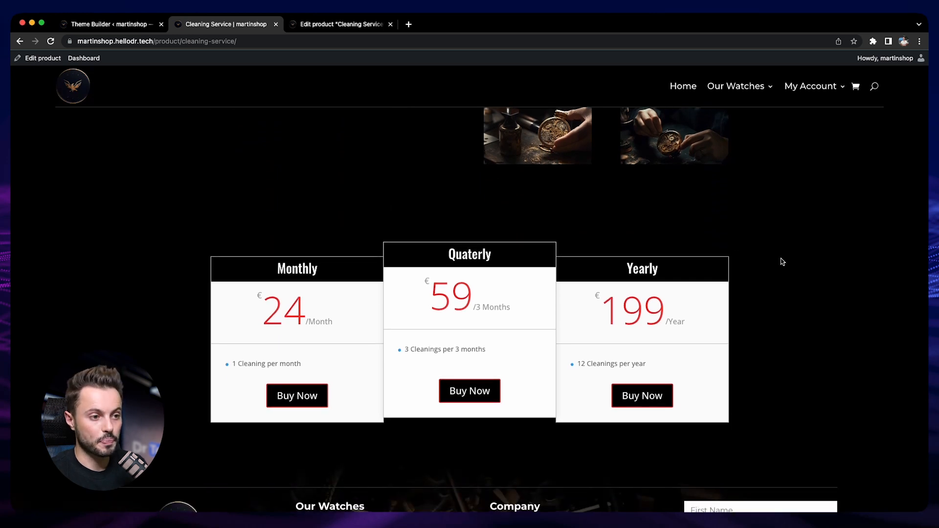
{"action": "scroll", "coordinate": [782, 261], "scroll_direction": "up", "scroll_amount": 1}
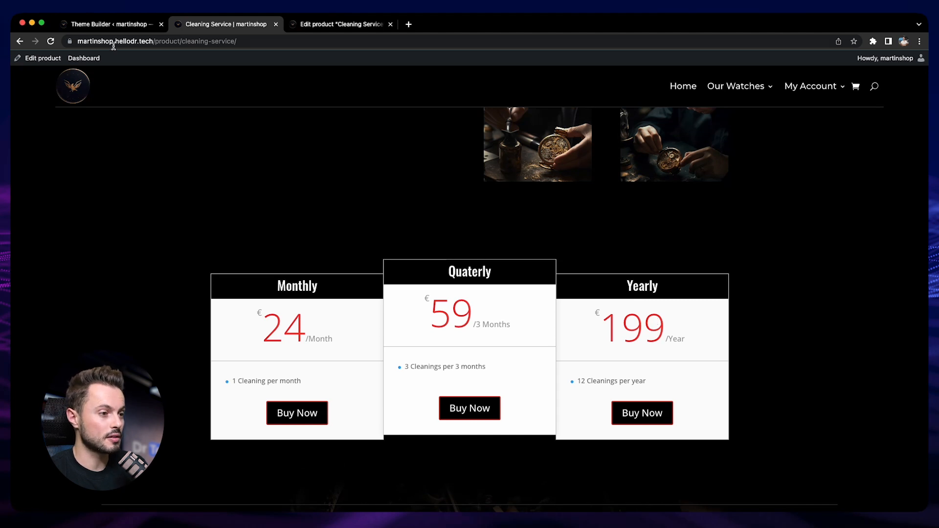
Return to the Theme Builder and set the pricing tables' background color to black (#000000).
{"action": "left_click", "coordinate": [108, 24]}
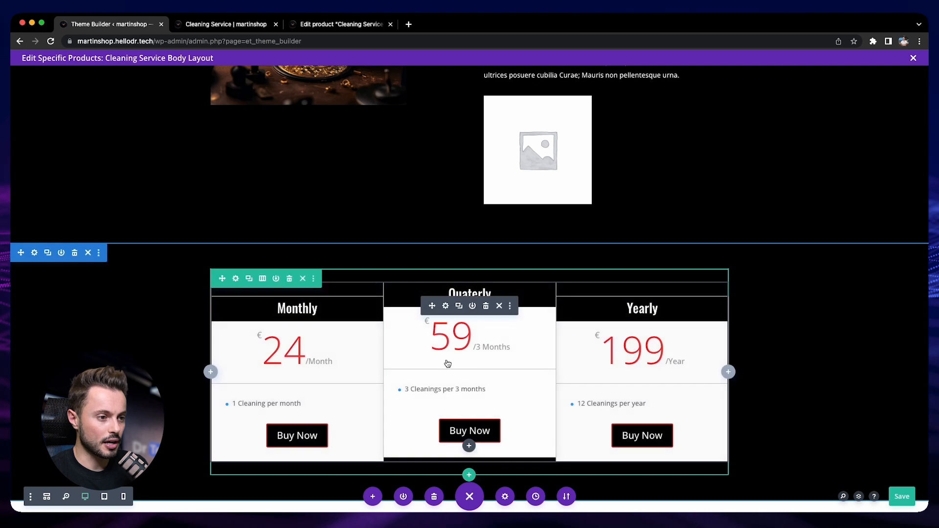
{"action": "left_click", "coordinate": [444, 304]}
{"action": "scroll", "coordinate": [723, 302], "scroll_direction": "down", "scroll_amount": 3}
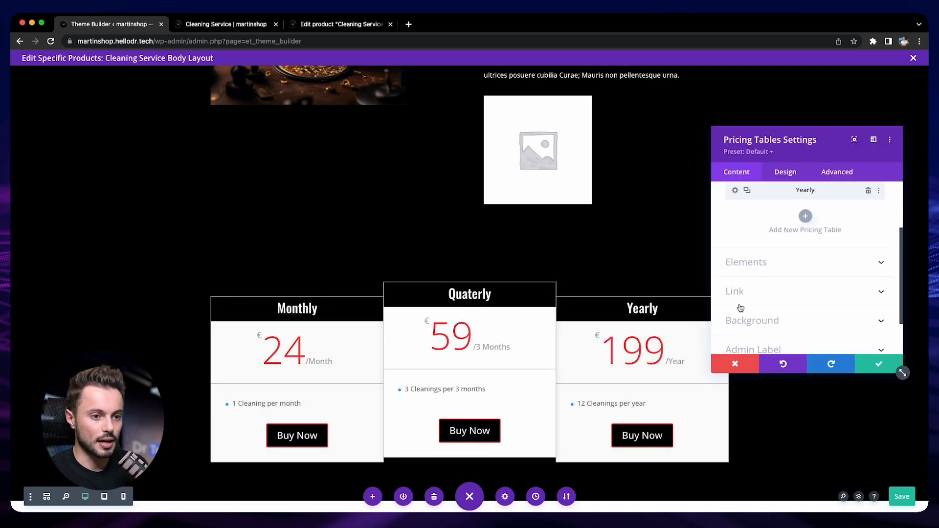
{"action": "left_click", "coordinate": [758, 315]}
{"action": "scroll", "coordinate": [759, 318], "scroll_direction": "down", "scroll_amount": 3}
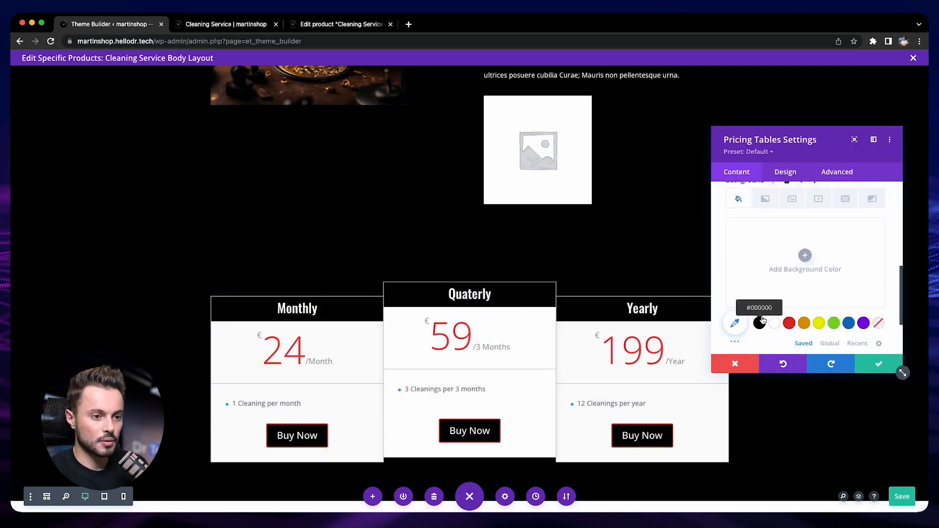
{"action": "left_click", "coordinate": [760, 320]}
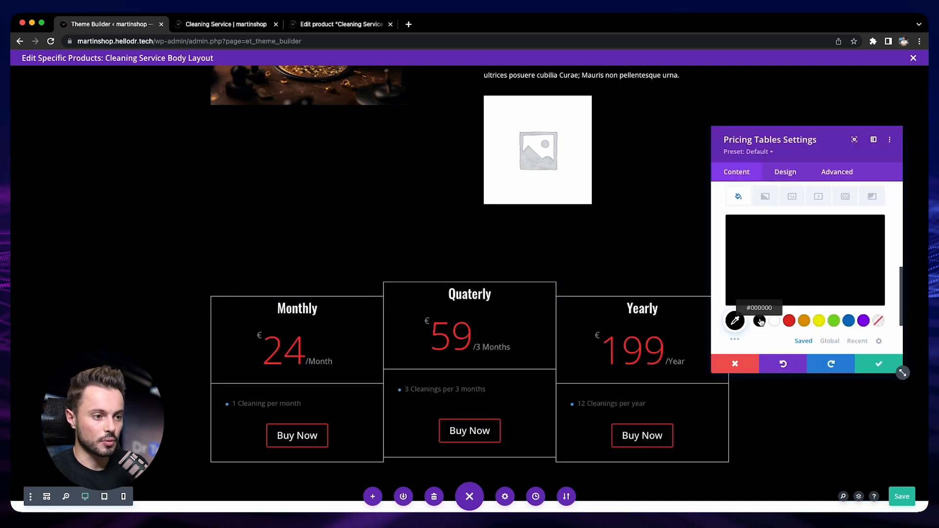
Set the pricing tables' header background color to white and the title text color to black.
{"action": "left_click", "coordinate": [785, 172]}
{"action": "scroll", "coordinate": [778, 260], "scroll_direction": "down", "scroll_amount": 1}
{"action": "left_click", "coordinate": [781, 280]}
{"action": "scroll", "coordinate": [779, 304], "scroll_direction": "down", "scroll_amount": 2}
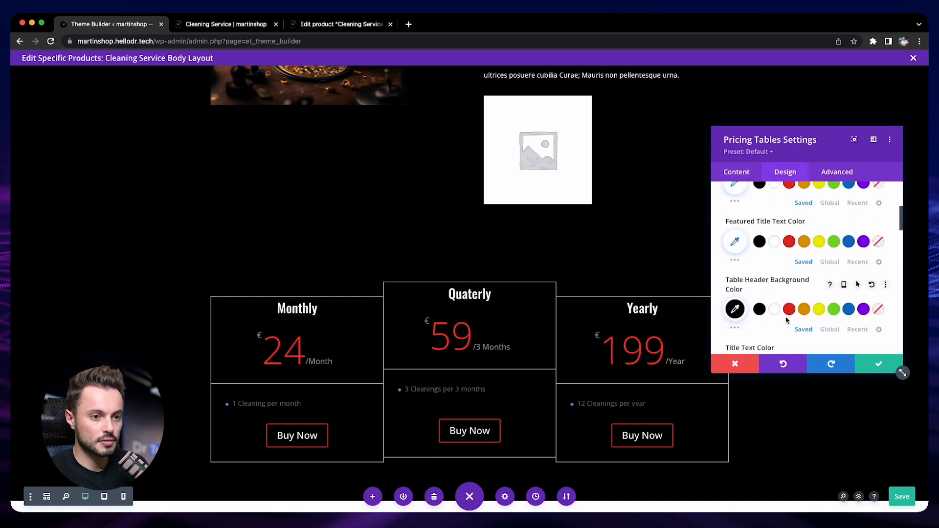
{"action": "left_click", "coordinate": [777, 315]}
{"action": "scroll", "coordinate": [777, 313], "scroll_direction": "down", "scroll_amount": 2}
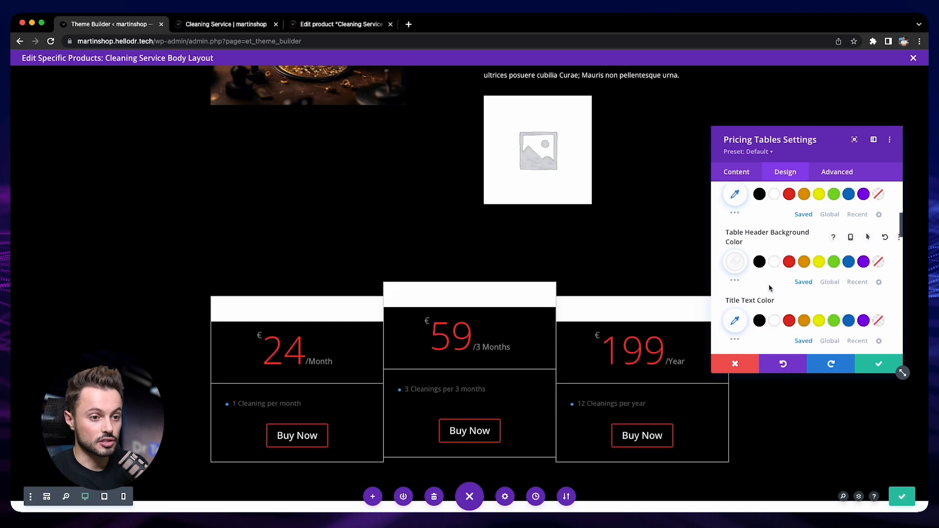
{"action": "left_click", "coordinate": [759, 321]}
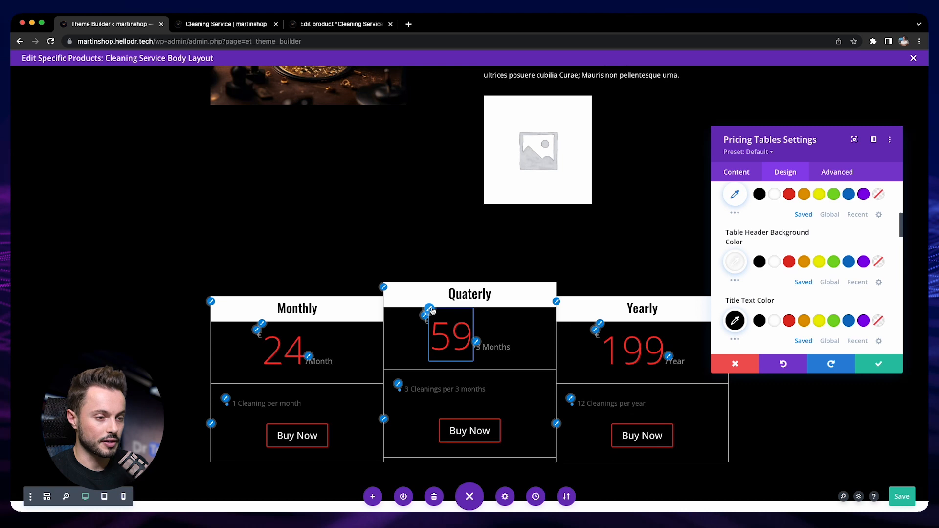
Try a white pricing area background in the Price Text options and reset it.
{"action": "left_click", "coordinate": [460, 330]}
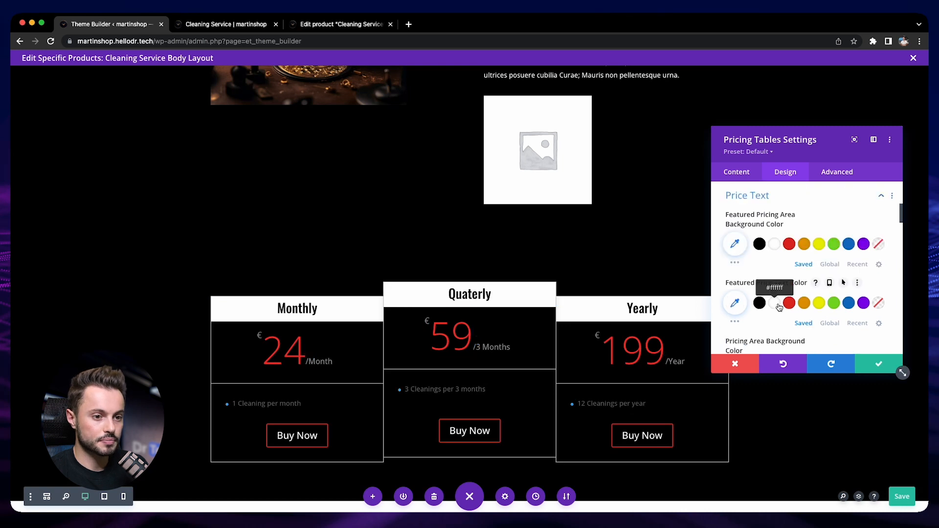
{"action": "scroll", "coordinate": [778, 306], "scroll_direction": "down", "scroll_amount": 2}
{"action": "scroll", "coordinate": [778, 306], "scroll_direction": "down", "scroll_amount": 1}
{"action": "left_click", "coordinate": [778, 280]}
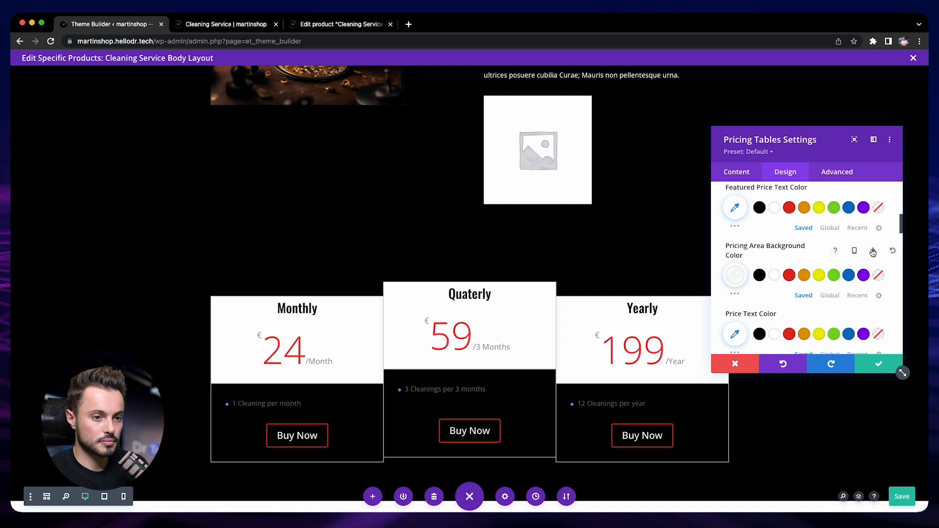
{"action": "left_click", "coordinate": [857, 250]}
{"action": "left_click", "coordinate": [873, 252]}
Set the price text color of the pricing tables to white (#ffffff), closing the pricing area background's hover options.
{"action": "scroll", "coordinate": [782, 274], "scroll_direction": "down", "scroll_amount": 2}
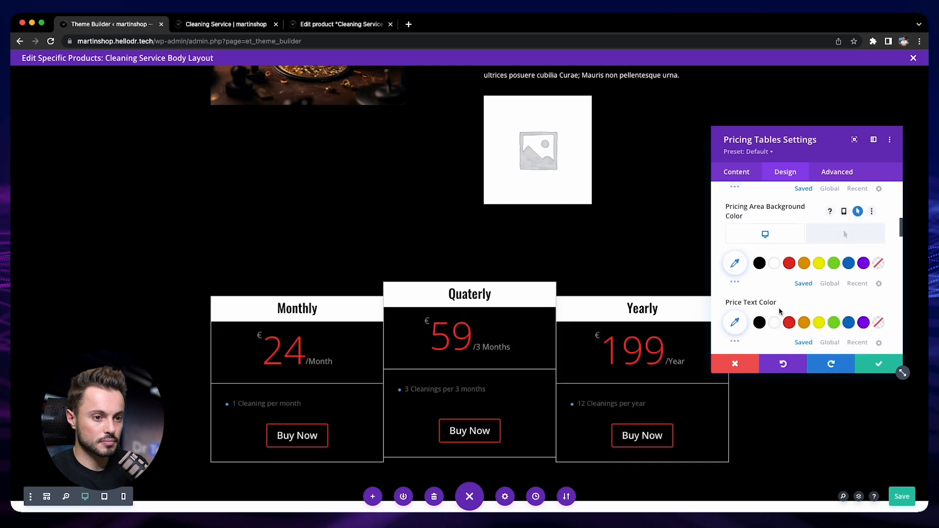
{"action": "left_click", "coordinate": [774, 324]}
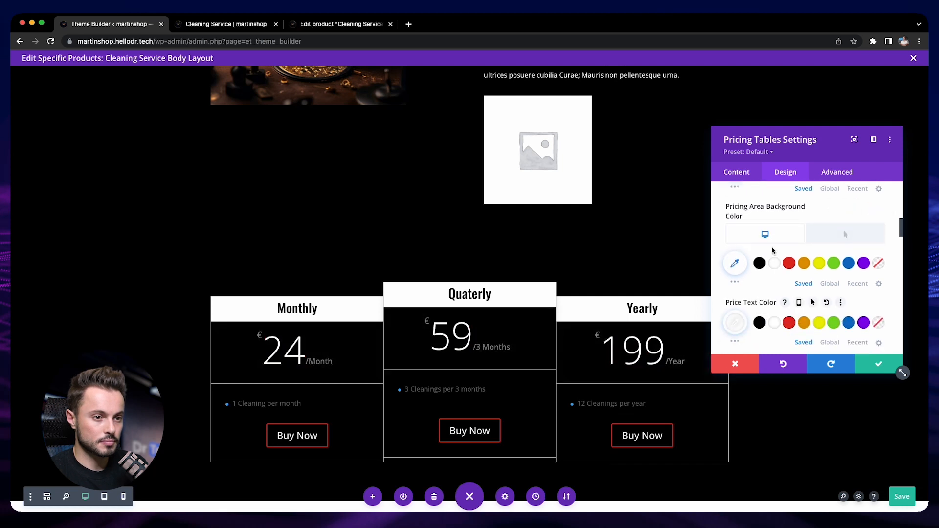
{"action": "left_click", "coordinate": [859, 212]}
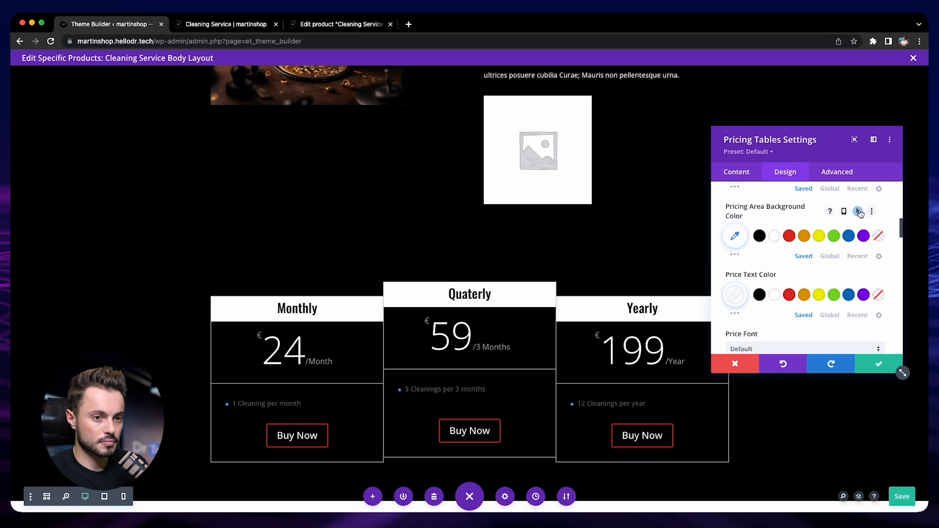
{"action": "scroll", "coordinate": [802, 230], "scroll_direction": "up", "scroll_amount": 1}
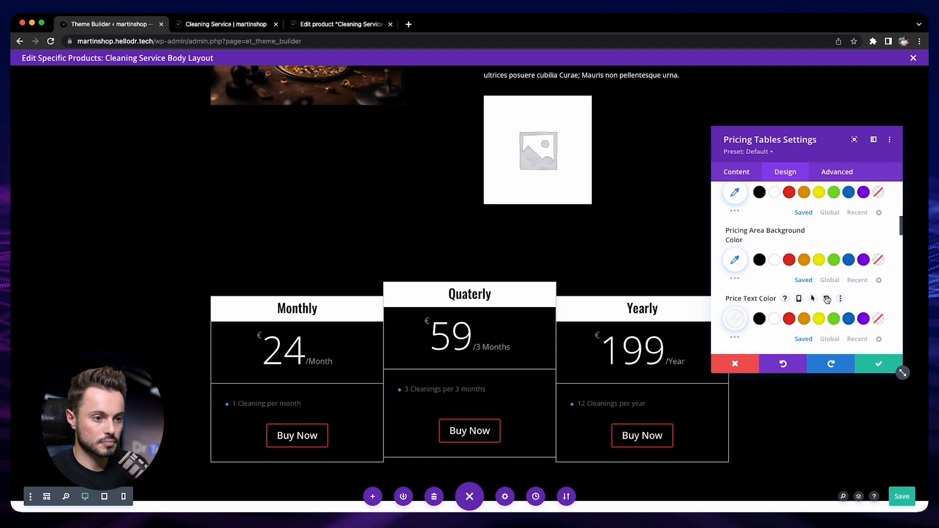
{"action": "left_click", "coordinate": [827, 298]}
{"action": "scroll", "coordinate": [798, 293], "scroll_direction": "up", "scroll_amount": 2}
{"action": "scroll", "coordinate": [788, 289], "scroll_direction": "down", "scroll_amount": 2}
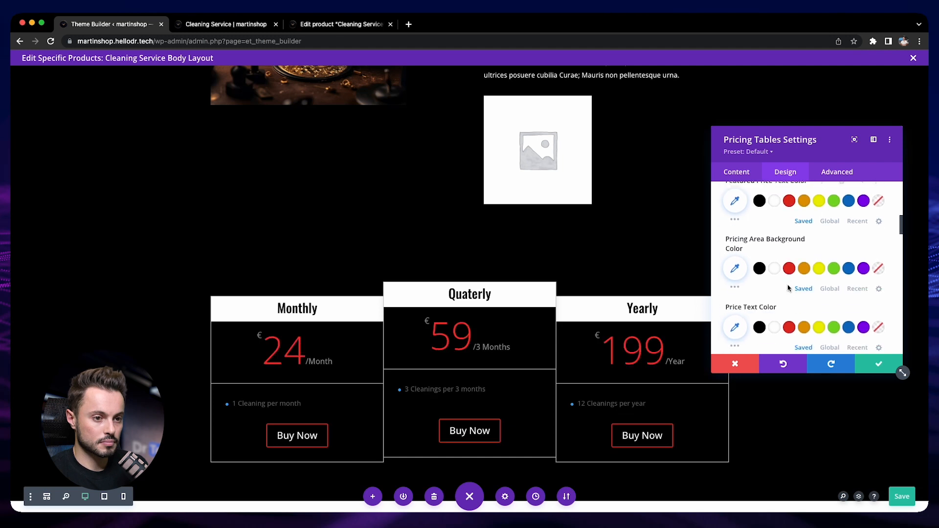
{"action": "left_click", "coordinate": [777, 319]}
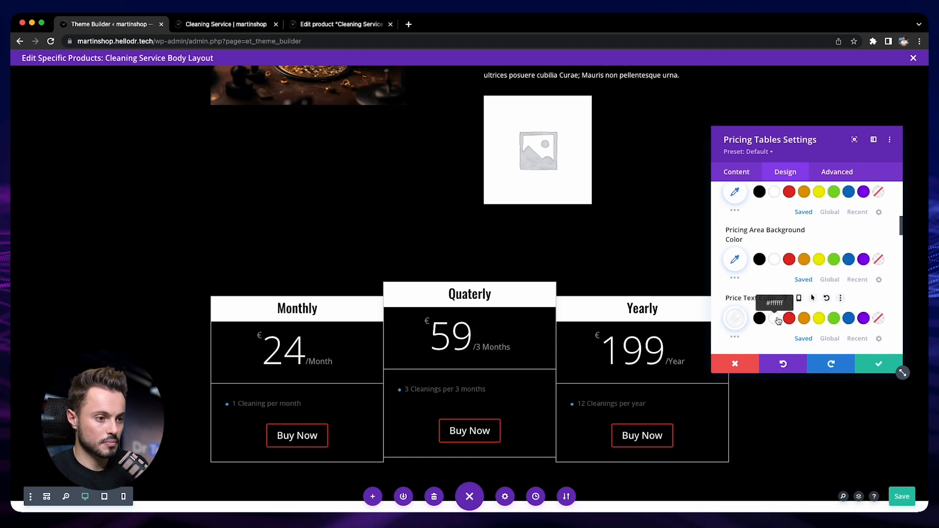
Set the pricing tables' currency and frequency text color and body text color to white.
{"action": "left_click", "coordinate": [482, 344]}
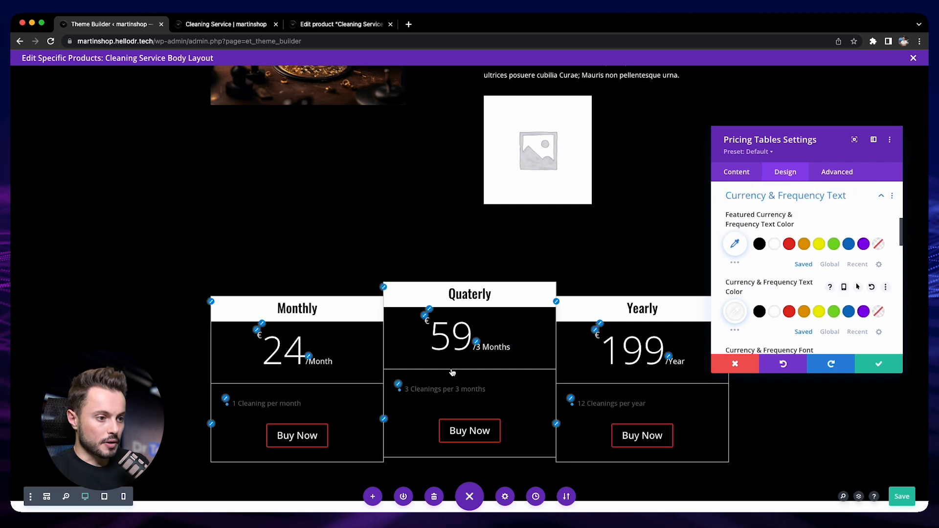
{"action": "left_click", "coordinate": [442, 389]}
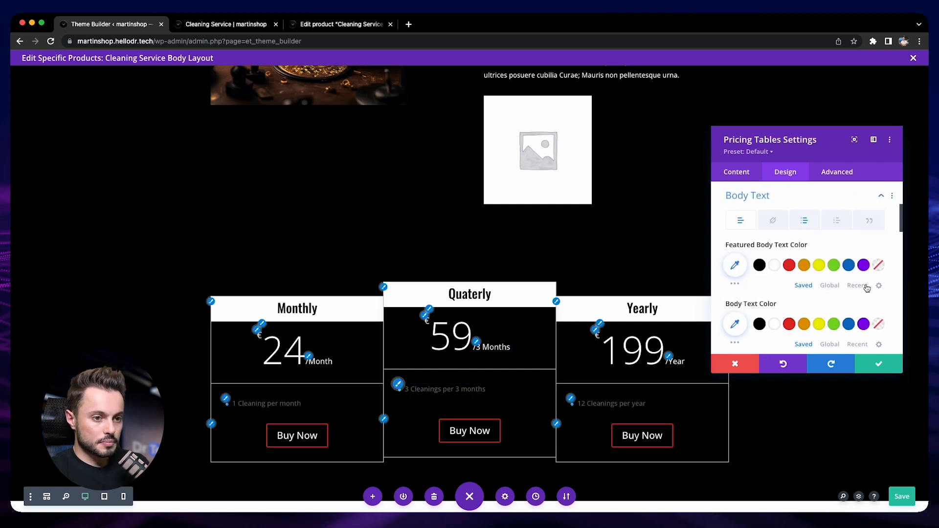
{"action": "left_click", "coordinate": [774, 324]}
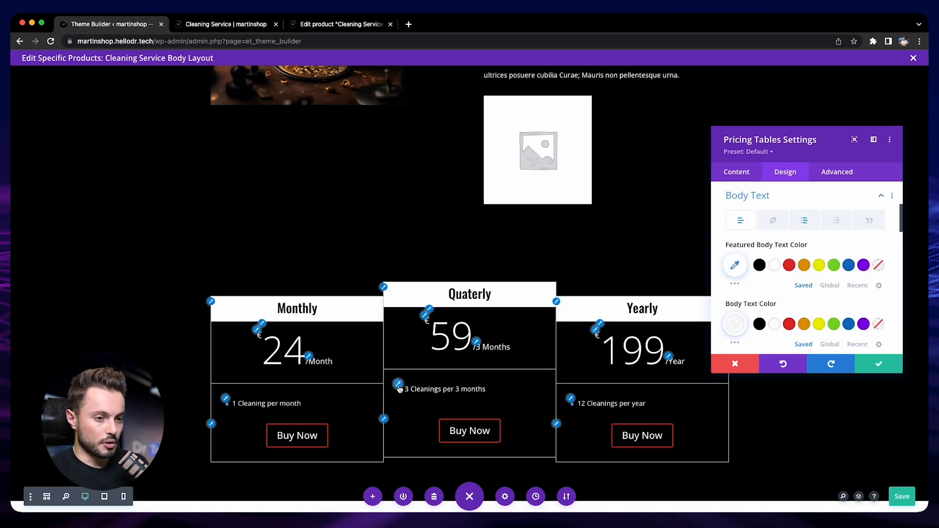
Set the pricing tables' bullet color to white and save the template layout.
{"action": "scroll", "coordinate": [791, 280], "scroll_direction": "up", "scroll_amount": 3}
{"action": "left_click", "coordinate": [787, 252]}
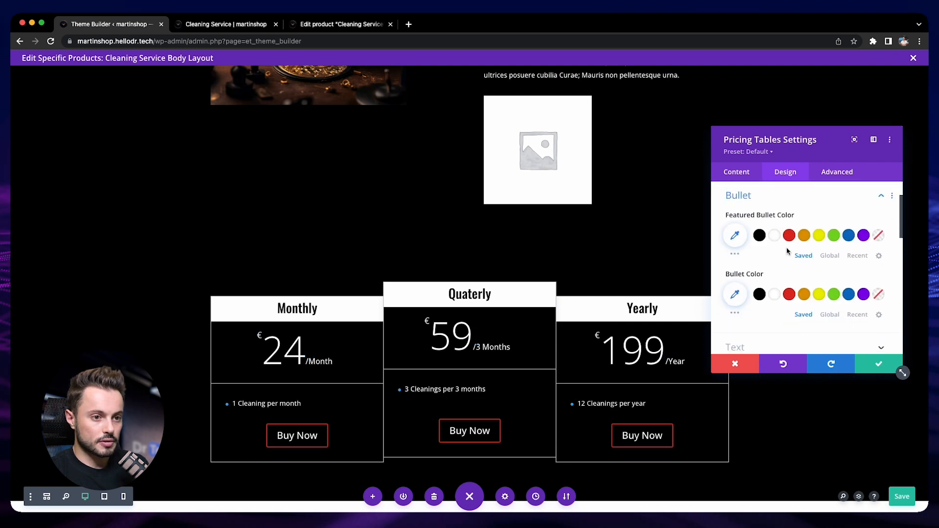
{"action": "left_click", "coordinate": [775, 296]}
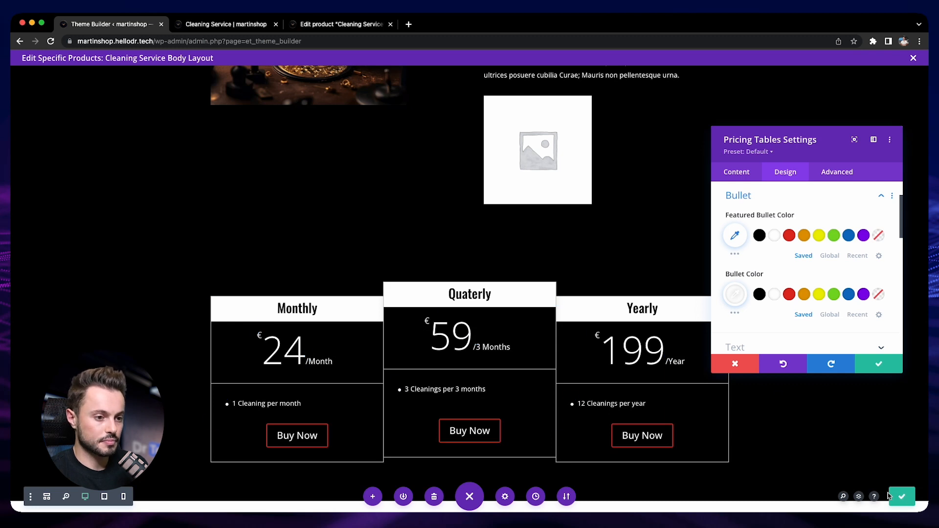
Reload the live Cleaning Service page and check the restyled pricing tables and the rest of the page.
{"action": "left_click", "coordinate": [226, 24]}
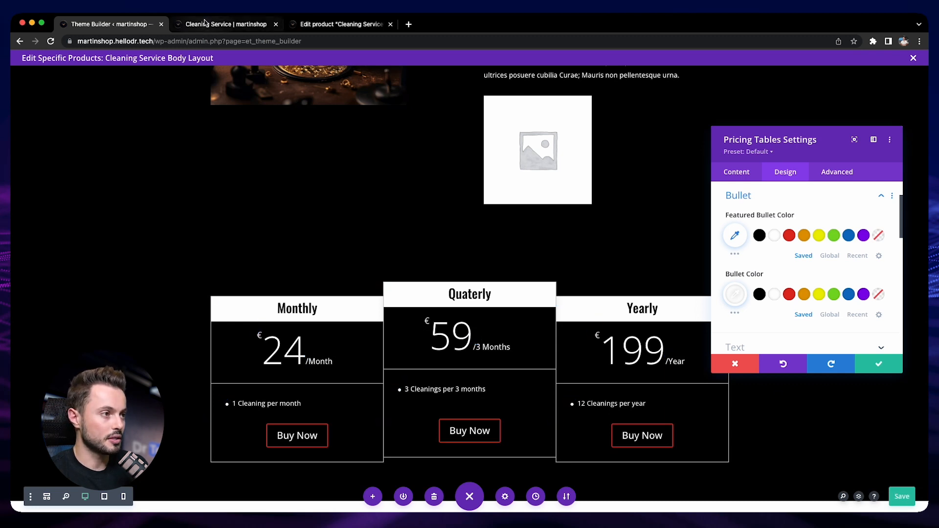
{"action": "left_click", "coordinate": [51, 42]}
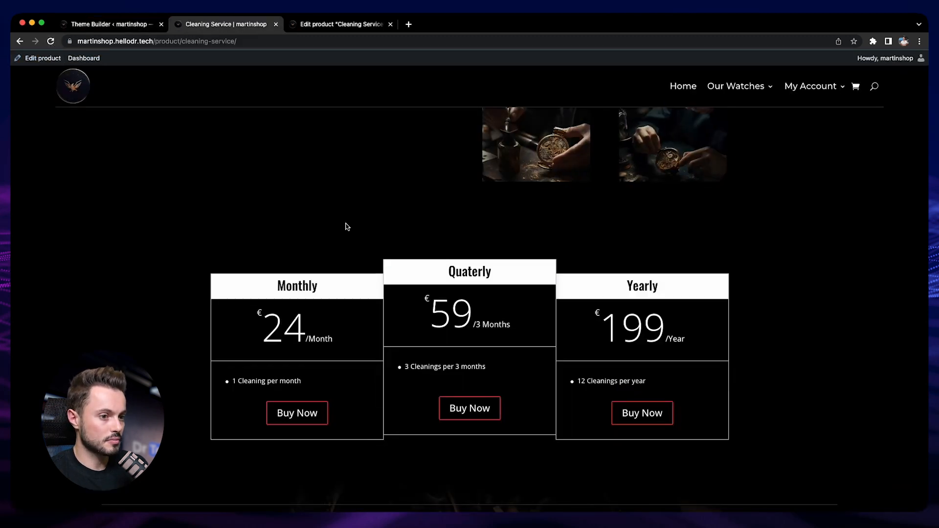
{"action": "scroll", "coordinate": [322, 246], "scroll_direction": "up", "scroll_amount": 1}
{"action": "scroll", "coordinate": [420, 292], "scroll_direction": "up", "scroll_amount": 10}
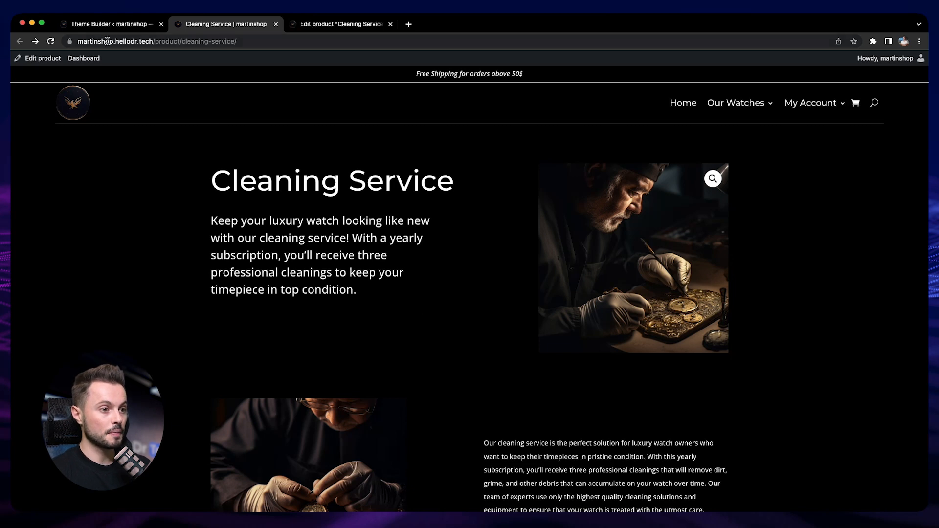
Switch the Theme Builder layout to the tablet view and disable the watchmaker photo above the long description for tablets.
{"action": "left_click", "coordinate": [103, 24]}
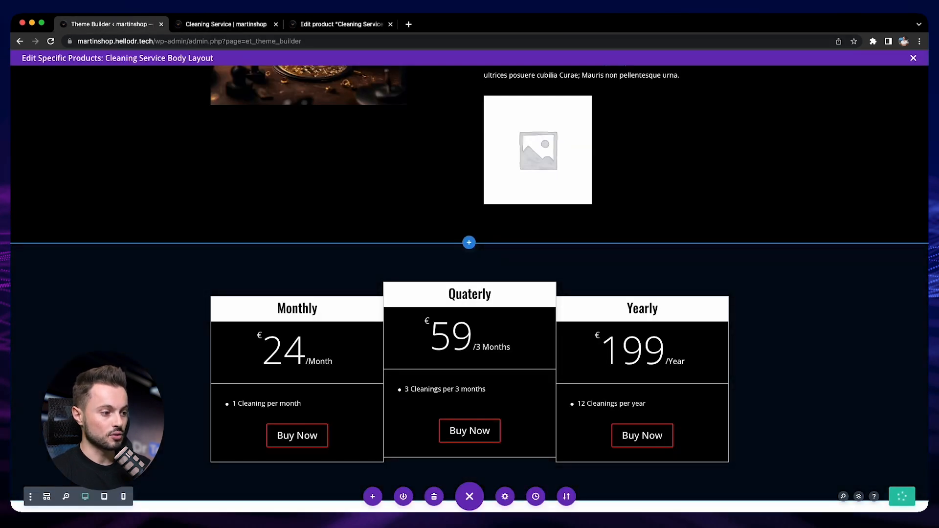
{"action": "left_click", "coordinate": [104, 496]}
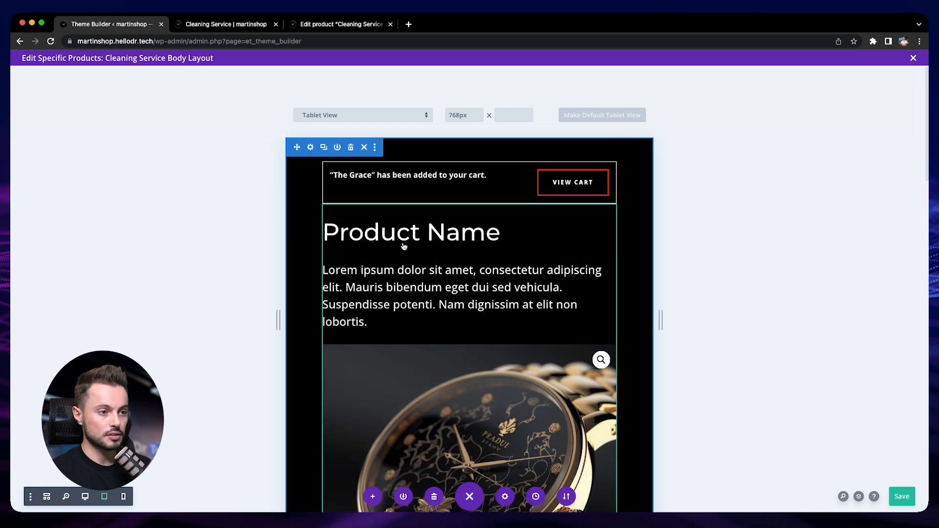
{"action": "scroll", "coordinate": [404, 247], "scroll_direction": "down", "scroll_amount": 10}
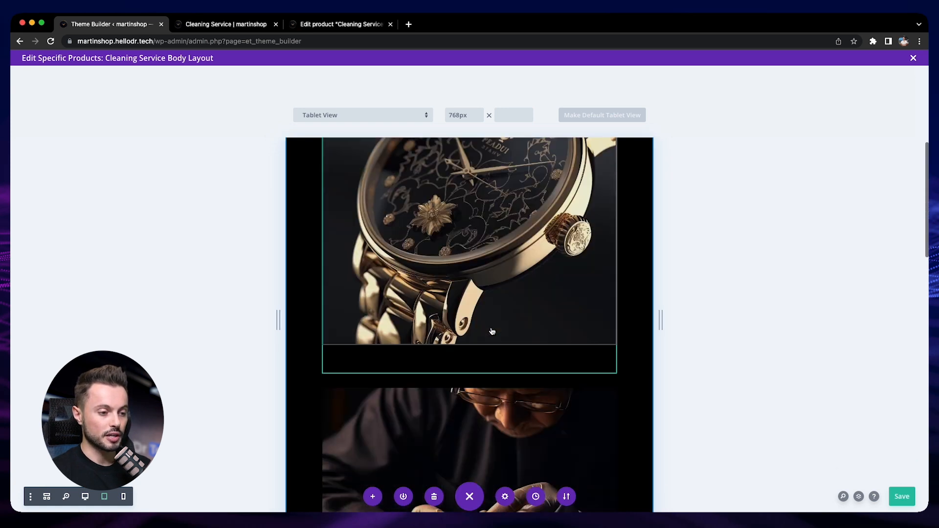
{"action": "scroll", "coordinate": [492, 331], "scroll_direction": "down", "scroll_amount": 4}
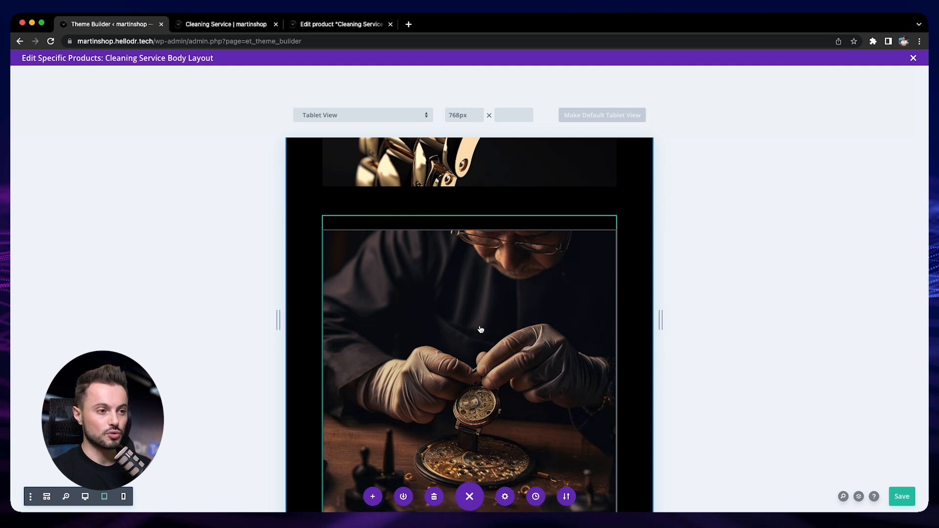
{"action": "scroll", "coordinate": [519, 286], "scroll_direction": "down", "scroll_amount": 2}
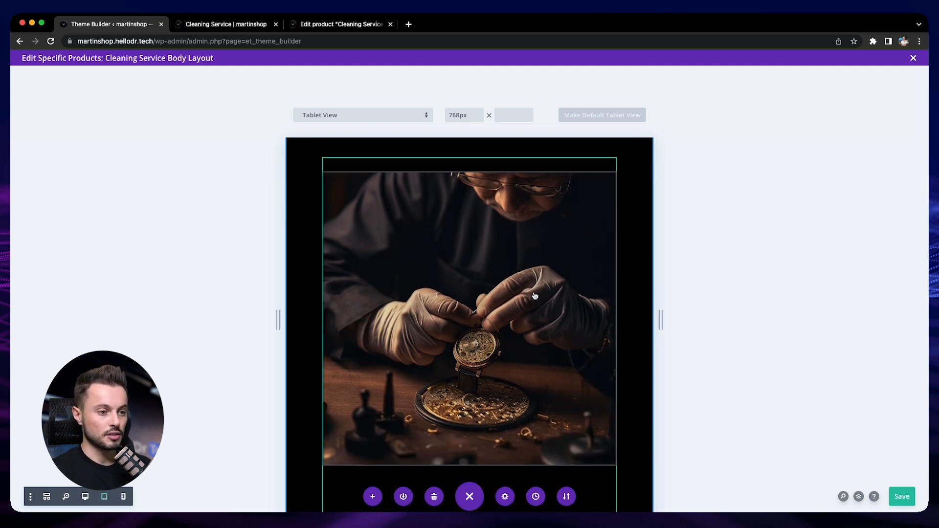
{"action": "right_click", "coordinate": [480, 295]}
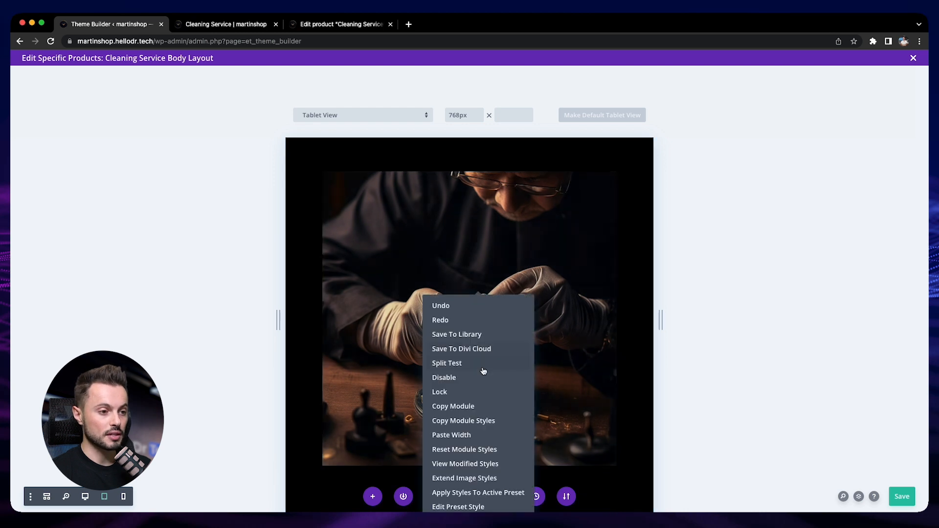
{"action": "mouse_move", "coordinate": [480, 382]}
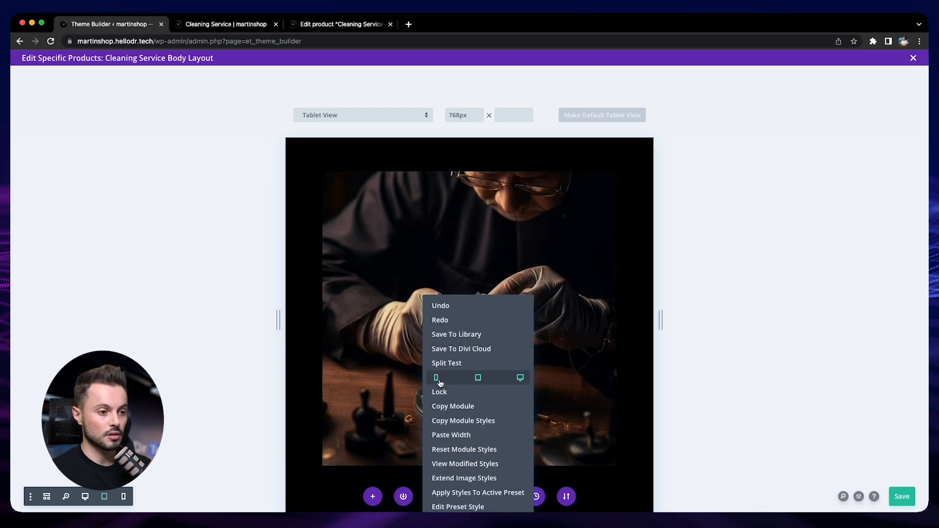
{"action": "left_click", "coordinate": [478, 378]}
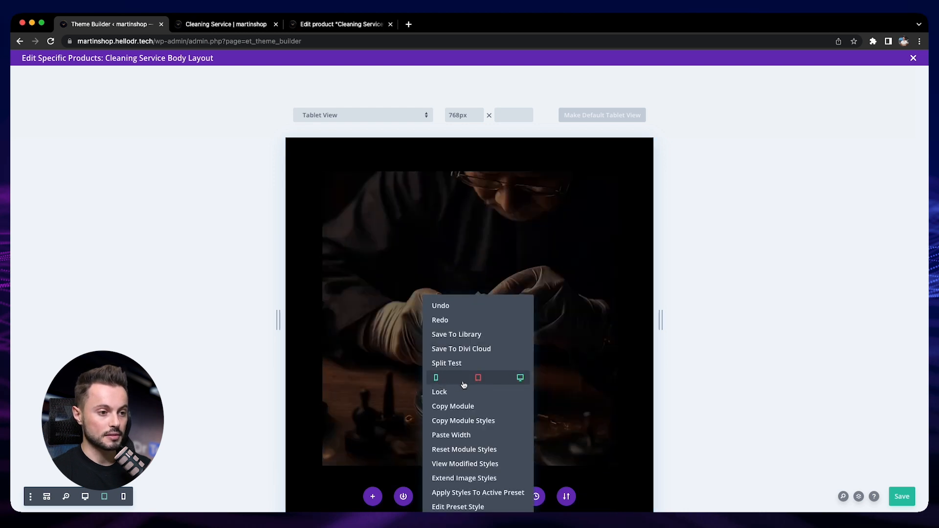
{"action": "left_click", "coordinate": [743, 332]}
Examine how the long description, gallery and pricing tables are arranged in the tablet view.
{"action": "scroll", "coordinate": [482, 314], "scroll_direction": "down", "scroll_amount": 8}
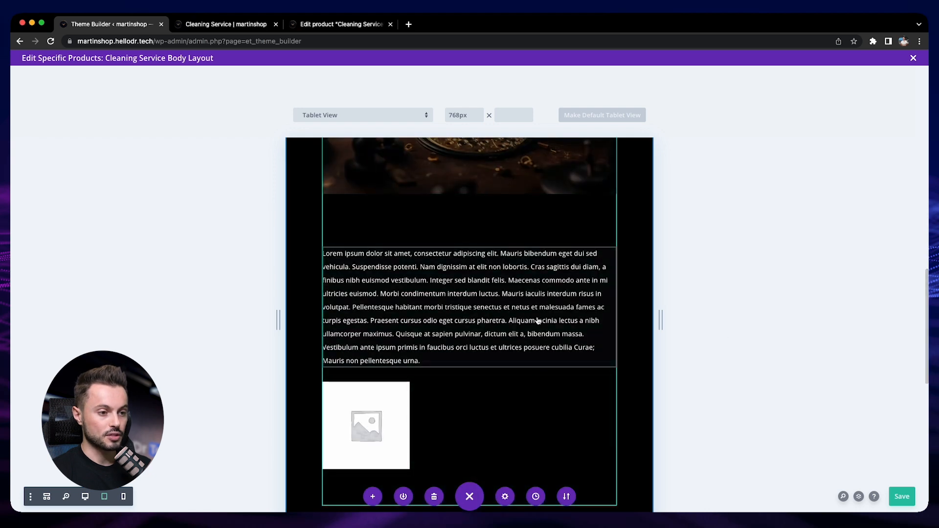
{"action": "scroll", "coordinate": [538, 321], "scroll_direction": "down", "scroll_amount": 2}
{"action": "scroll", "coordinate": [509, 353], "scroll_direction": "down", "scroll_amount": 5}
{"action": "scroll", "coordinate": [508, 353], "scroll_direction": "down", "scroll_amount": 5}
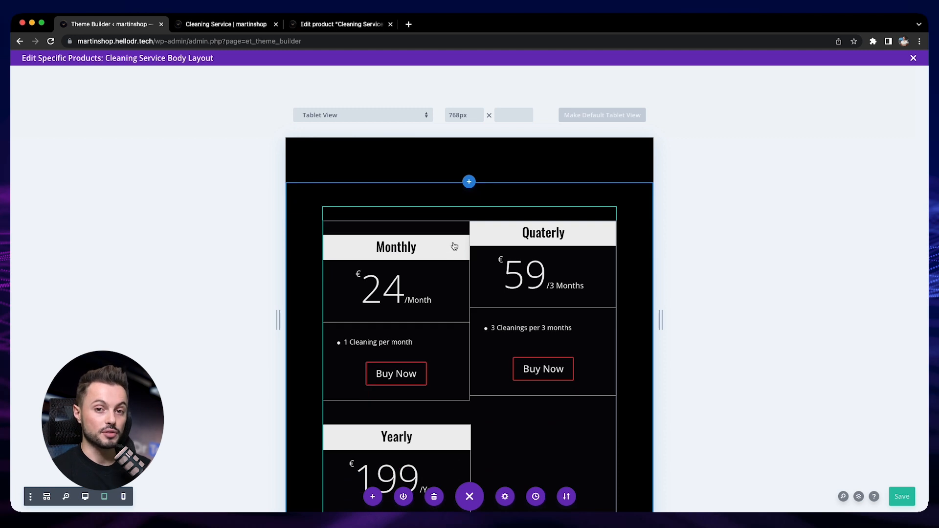
{"action": "scroll", "coordinate": [437, 277], "scroll_direction": "down", "scroll_amount": 2}
{"action": "scroll", "coordinate": [474, 380], "scroll_direction": "down", "scroll_amount": 2}
{"action": "scroll", "coordinate": [476, 380], "scroll_direction": "down", "scroll_amount": 1}
{"action": "scroll", "coordinate": [476, 381], "scroll_direction": "up", "scroll_amount": 1}
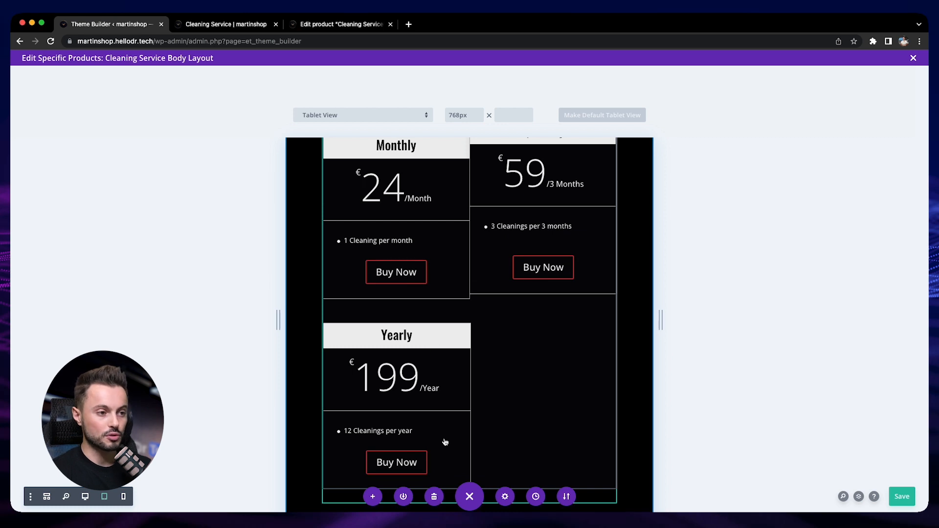
{"action": "scroll", "coordinate": [445, 441], "scroll_direction": "up", "scroll_amount": 1}
Switch to the phone view and set the short product description's phone text size to 18px.
{"action": "left_click", "coordinate": [123, 497]}
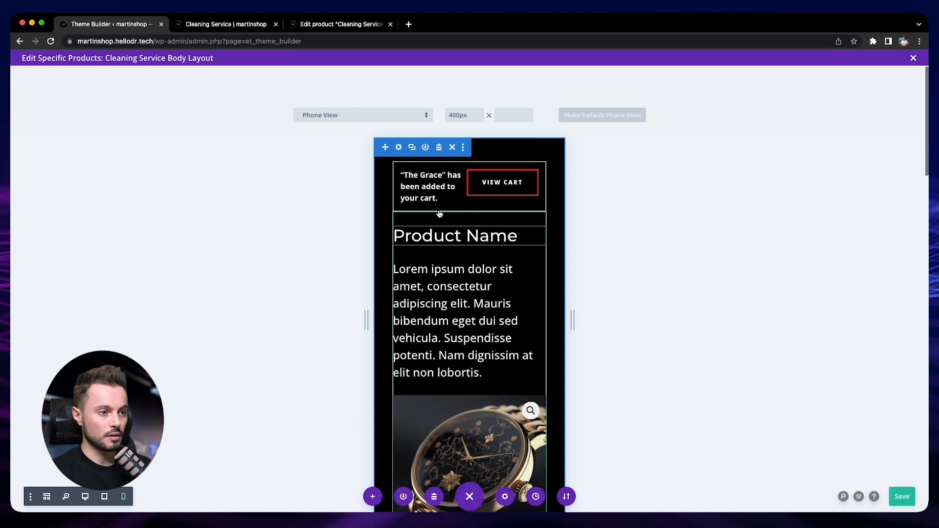
{"action": "scroll", "coordinate": [459, 277], "scroll_direction": "down", "scroll_amount": 1}
{"action": "scroll", "coordinate": [464, 272], "scroll_direction": "up", "scroll_amount": 1}
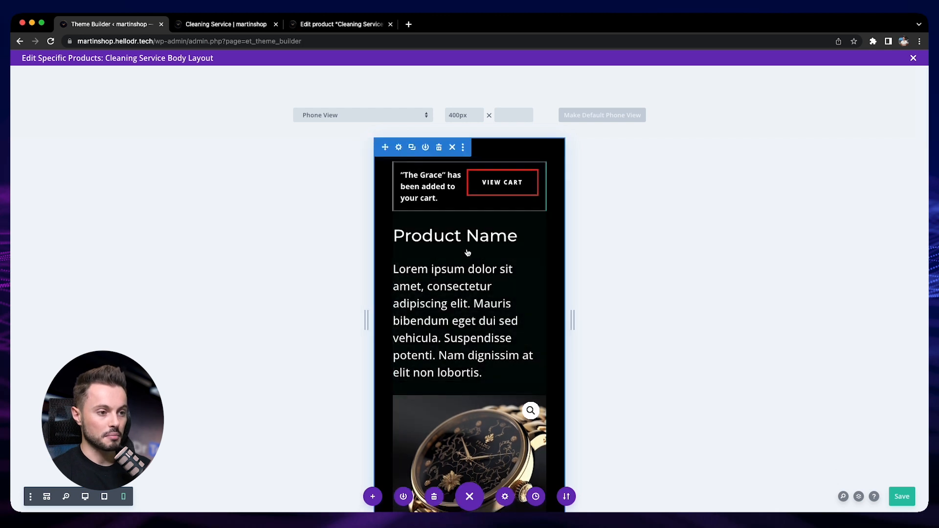
{"action": "left_click", "coordinate": [445, 285]}
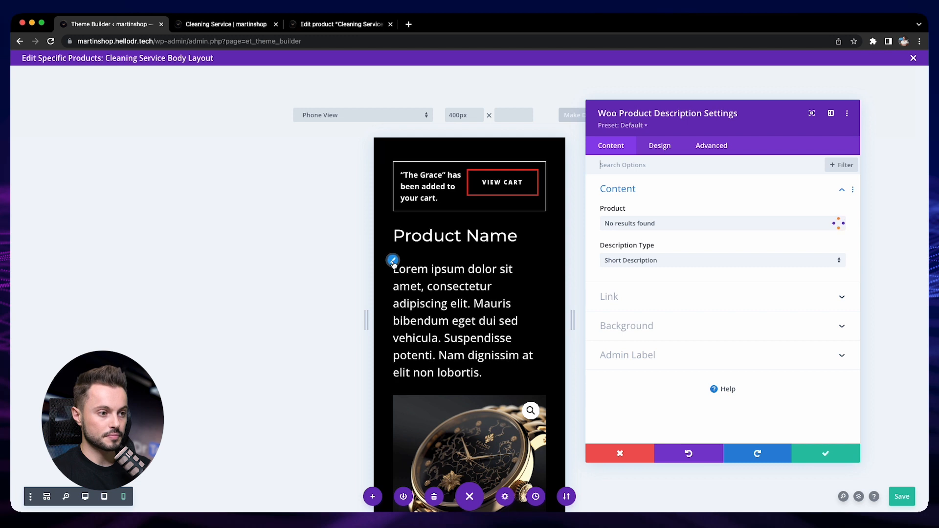
{"action": "left_click", "coordinate": [393, 261]}
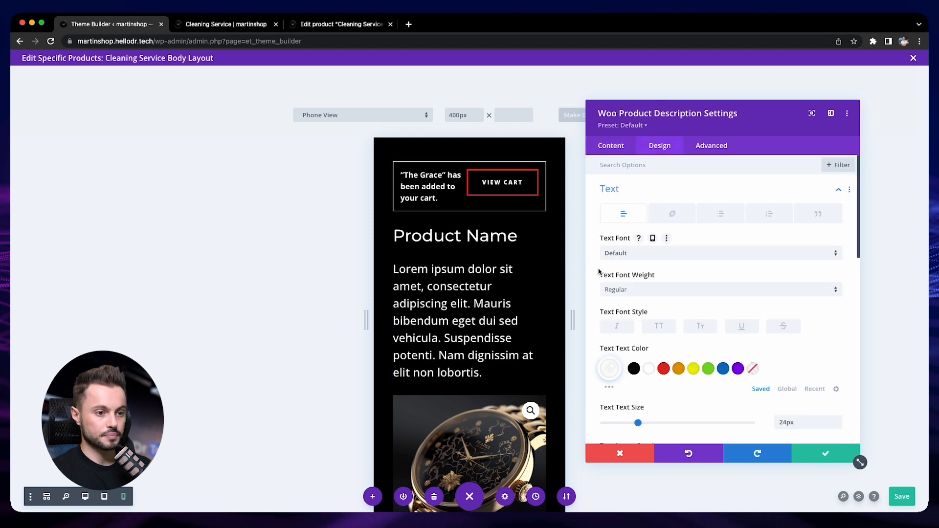
{"action": "scroll", "coordinate": [601, 274], "scroll_direction": "down", "scroll_amount": 2}
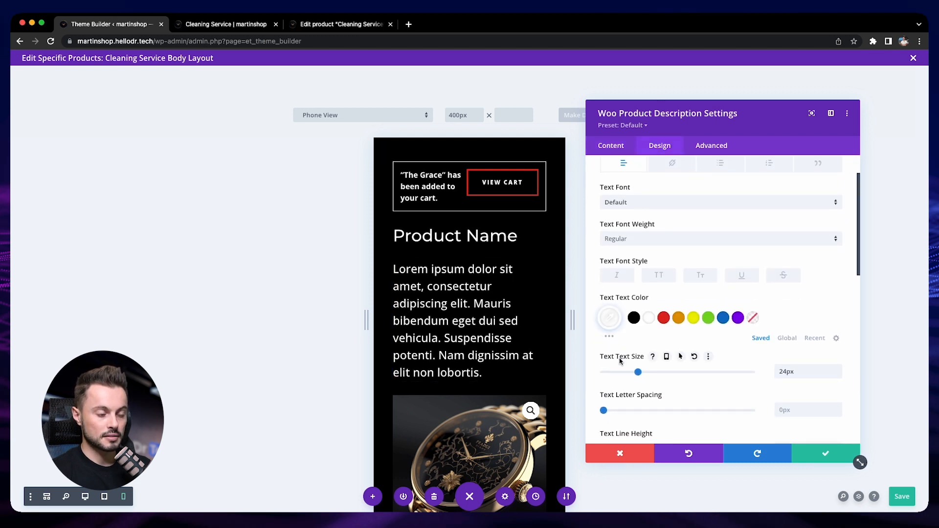
{"action": "left_click", "coordinate": [666, 357]}
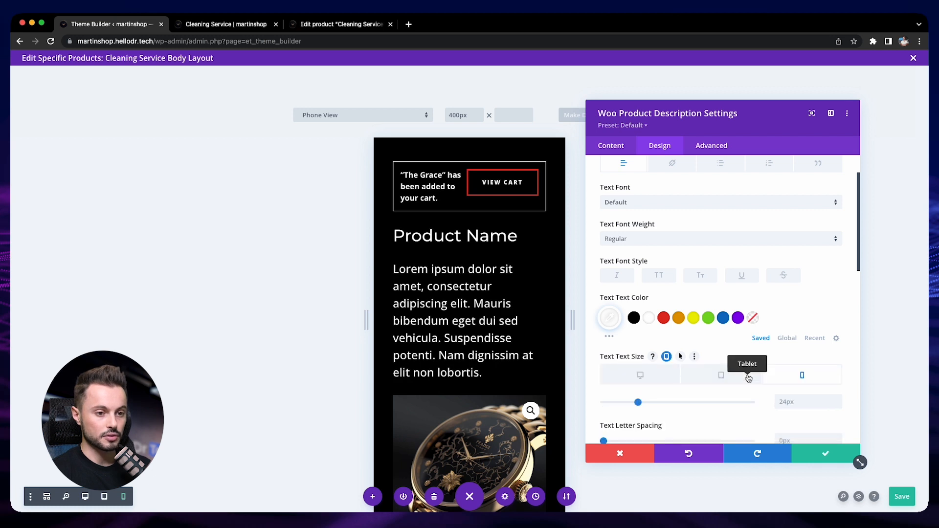
{"action": "left_click_drag", "start_coordinate": [637, 380], "coordinate": [628, 381]}
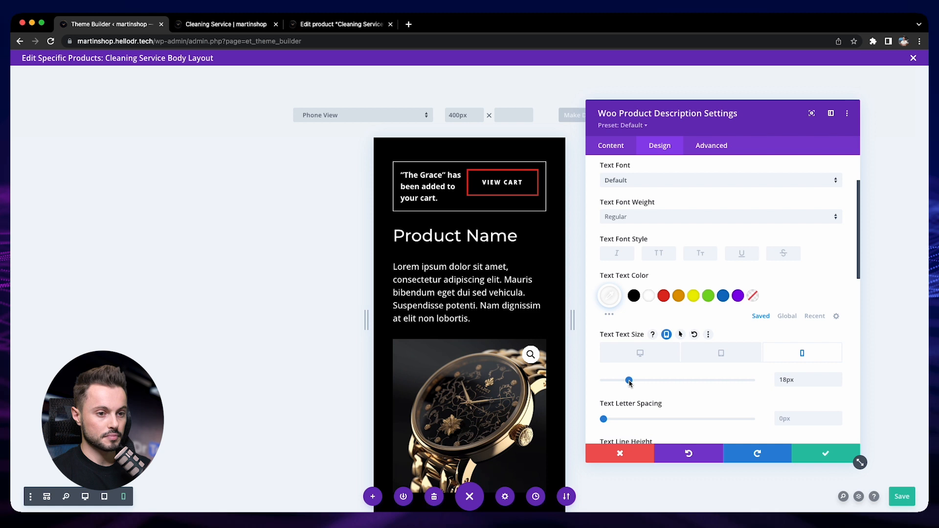
{"action": "left_click", "coordinate": [828, 454]}
Review the rest of the phone layout down to the pricing tables and return to the tablet view.
{"action": "scroll", "coordinate": [474, 317], "scroll_direction": "down", "scroll_amount": 3}
{"action": "scroll", "coordinate": [464, 332], "scroll_direction": "down", "scroll_amount": 4}
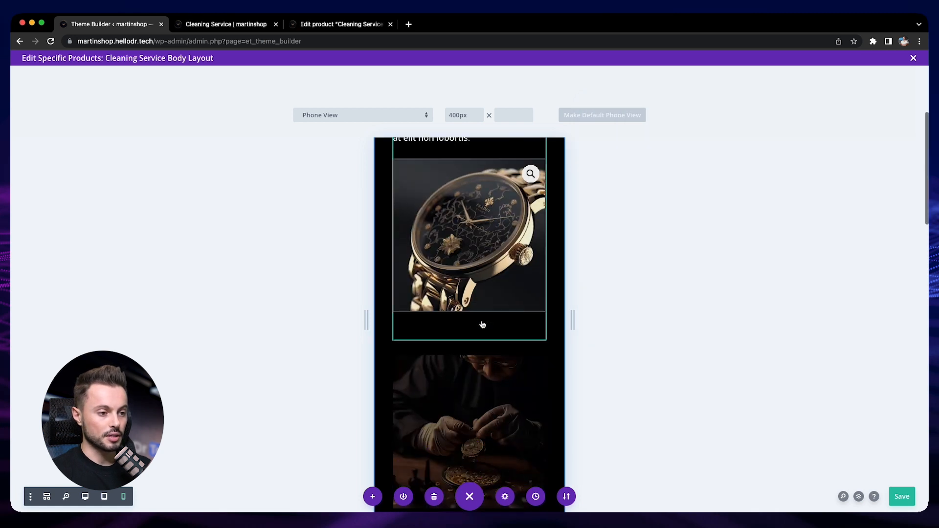
{"action": "scroll", "coordinate": [459, 342], "scroll_direction": "down", "scroll_amount": 8}
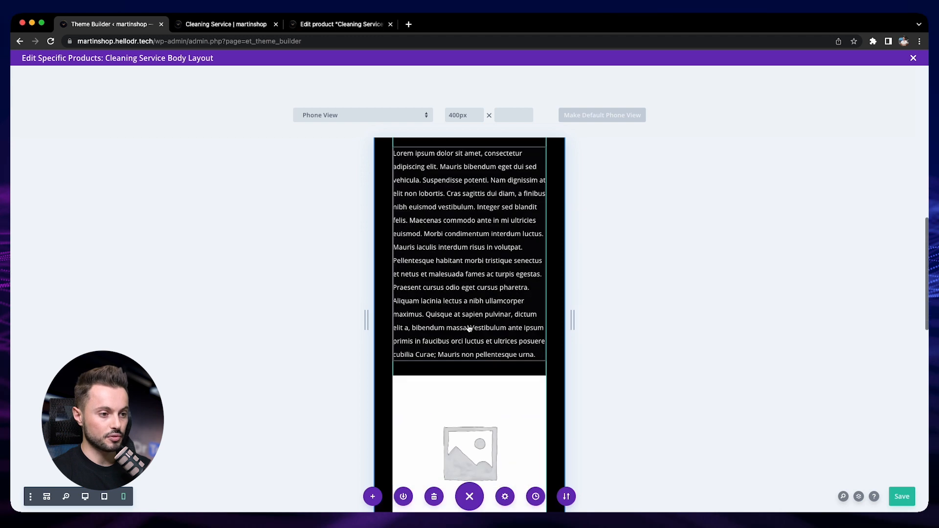
{"action": "scroll", "coordinate": [465, 328], "scroll_direction": "down", "scroll_amount": 6}
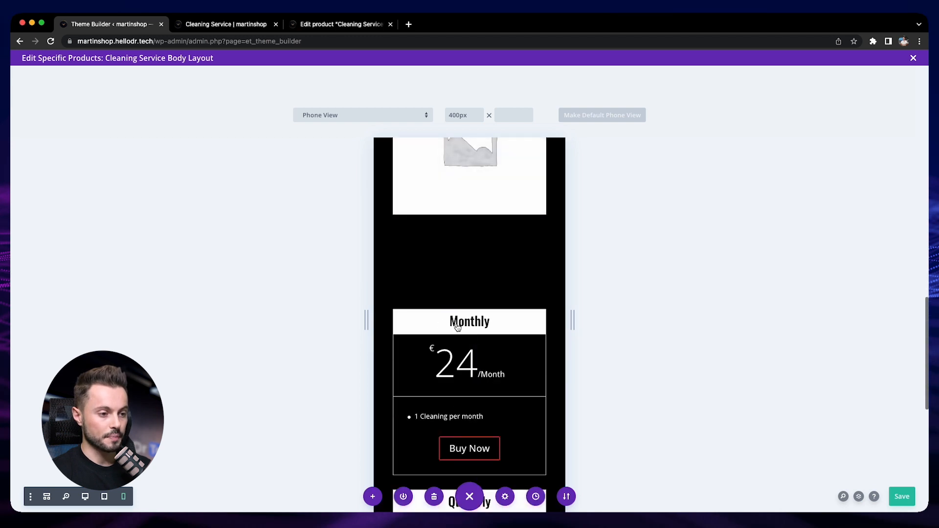
{"action": "scroll", "coordinate": [460, 327], "scroll_direction": "down", "scroll_amount": 6}
{"action": "scroll", "coordinate": [484, 337], "scroll_direction": "up", "scroll_amount": 3}
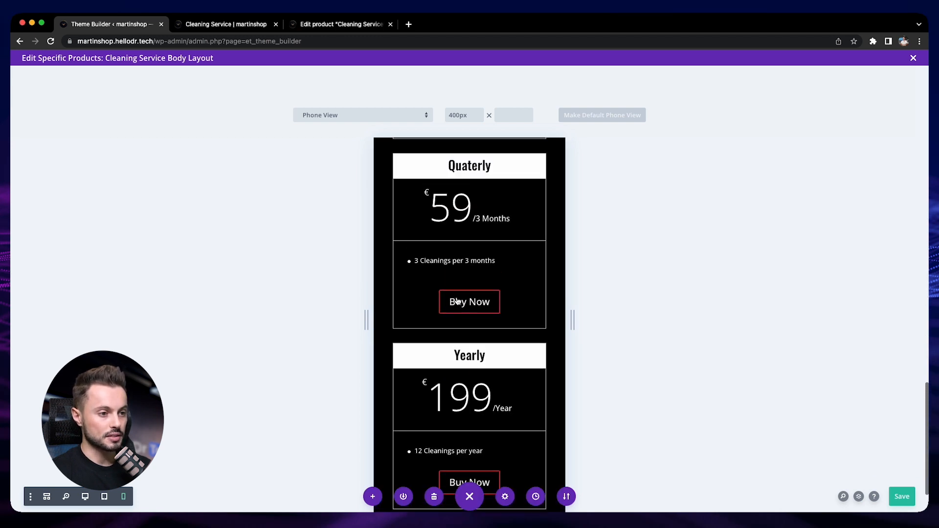
{"action": "scroll", "coordinate": [492, 341], "scroll_direction": "up", "scroll_amount": 3}
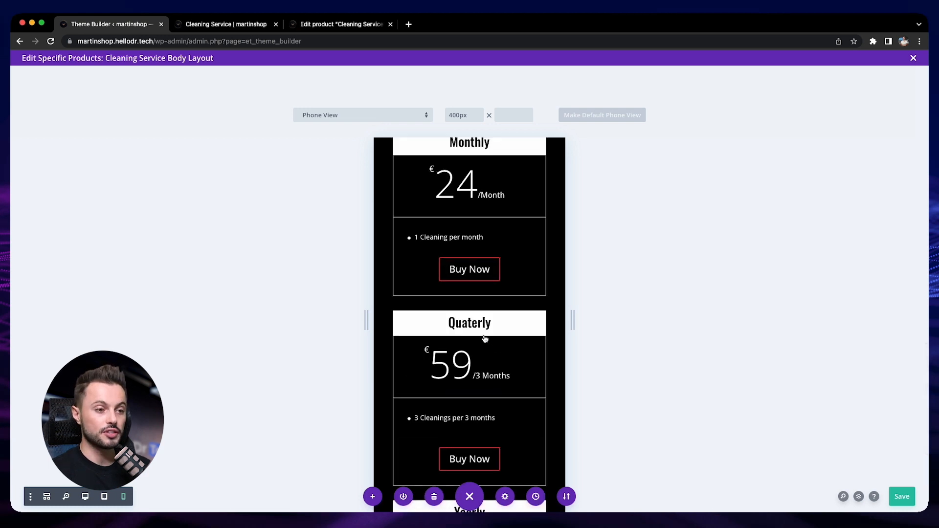
{"action": "scroll", "coordinate": [484, 338], "scroll_direction": "up", "scroll_amount": 2}
{"action": "left_click", "coordinate": [105, 496]}
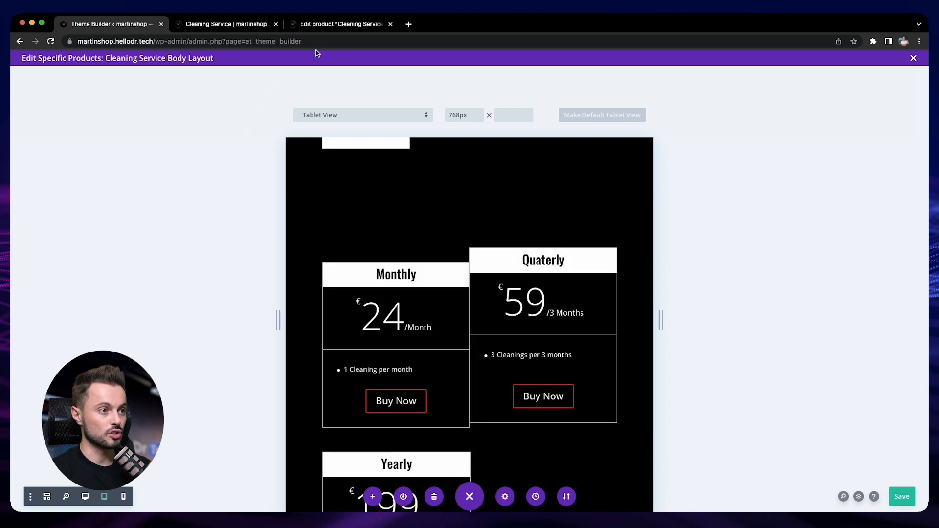
Open the Dr Tech documentation from the shop's admin area, search it for "css" and open the CSS Snippet article.
{"action": "left_click", "coordinate": [338, 24]}
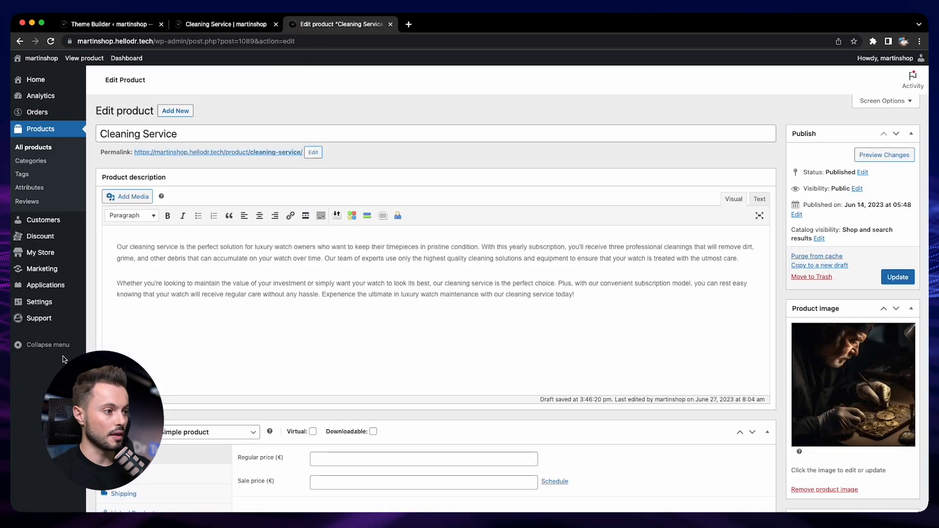
{"action": "left_click", "coordinate": [45, 323]}
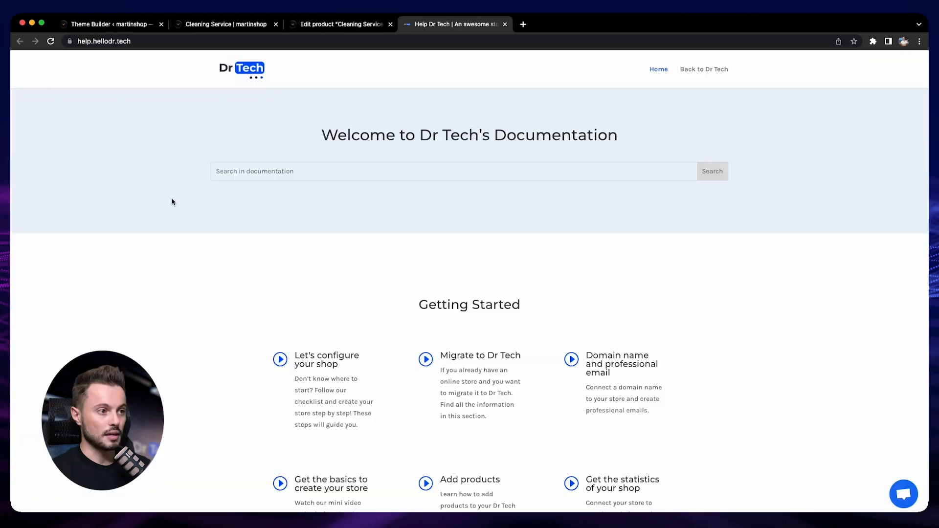
{"action": "left_click", "coordinate": [250, 174]}
{"action": "type", "text": "css"}
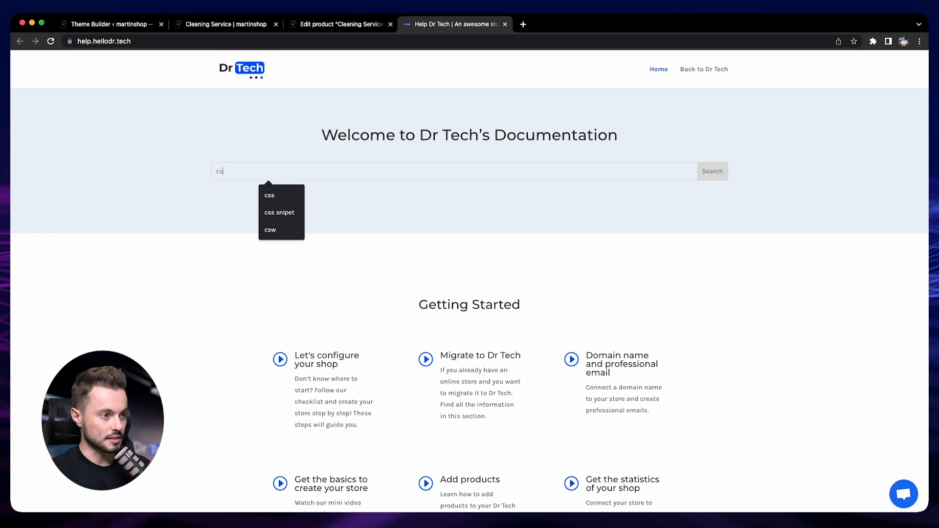
{"action": "left_click", "coordinate": [703, 175]}
{"action": "left_click", "coordinate": [441, 301]}
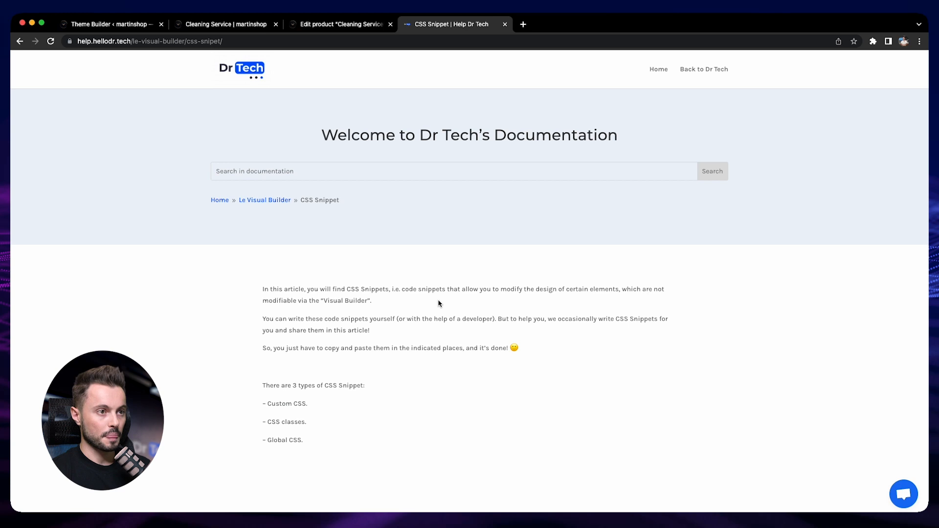
Copy the Pricing table module's CSS snippet that displays three columns next to each other on tablet.
{"action": "scroll", "coordinate": [438, 303], "scroll_direction": "down", "scroll_amount": 20}
{"action": "scroll", "coordinate": [439, 303], "scroll_direction": "down", "scroll_amount": 15}
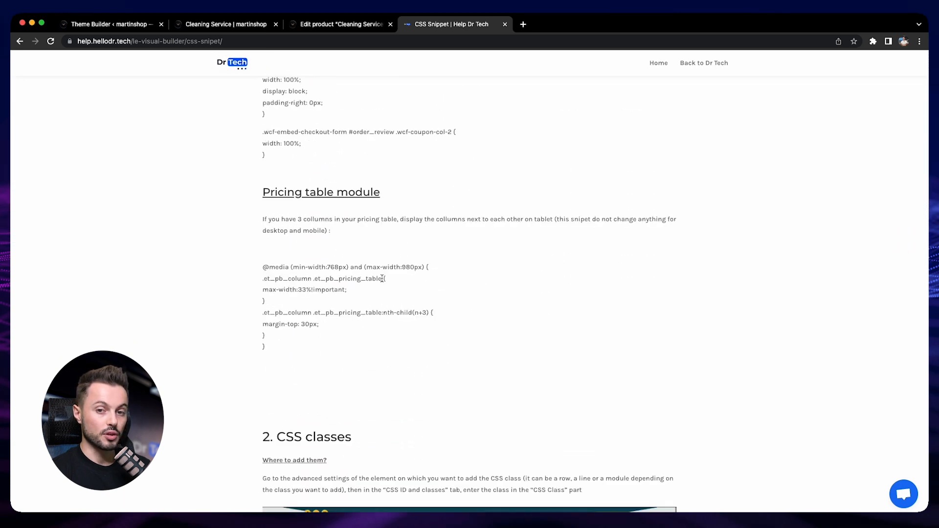
{"action": "left_click_drag", "start_coordinate": [259, 202], "coordinate": [390, 198]}
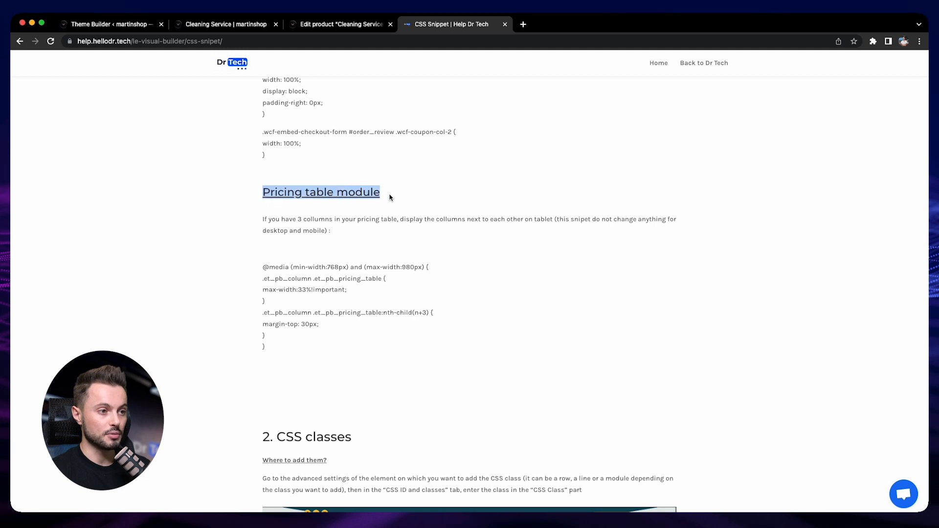
{"action": "left_click", "coordinate": [396, 197]}
{"action": "left_click_drag", "start_coordinate": [266, 266], "coordinate": [288, 349]}
{"action": "key", "text": "super+c"}
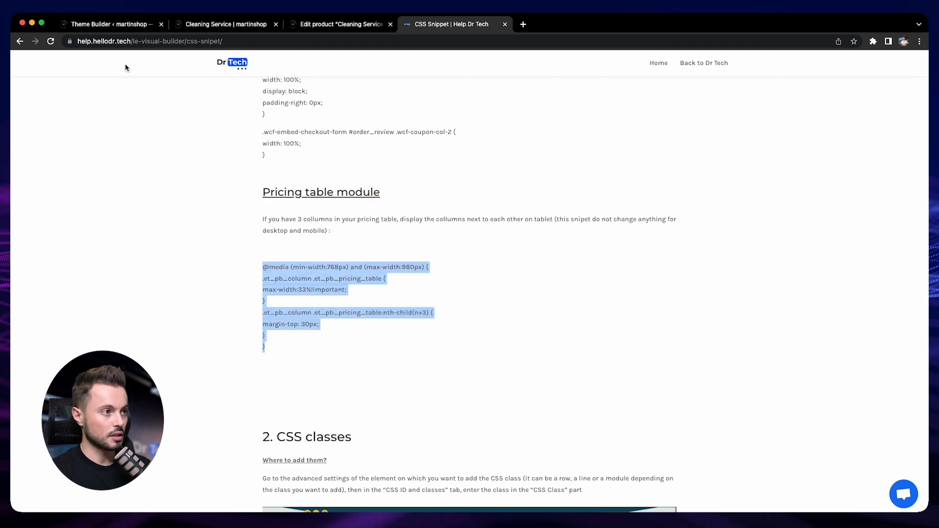
Paste the copied three-column pricing table snippet into the Cleaning Service body template's custom CSS, apply it and save the layout.
{"action": "left_click", "coordinate": [106, 25]}
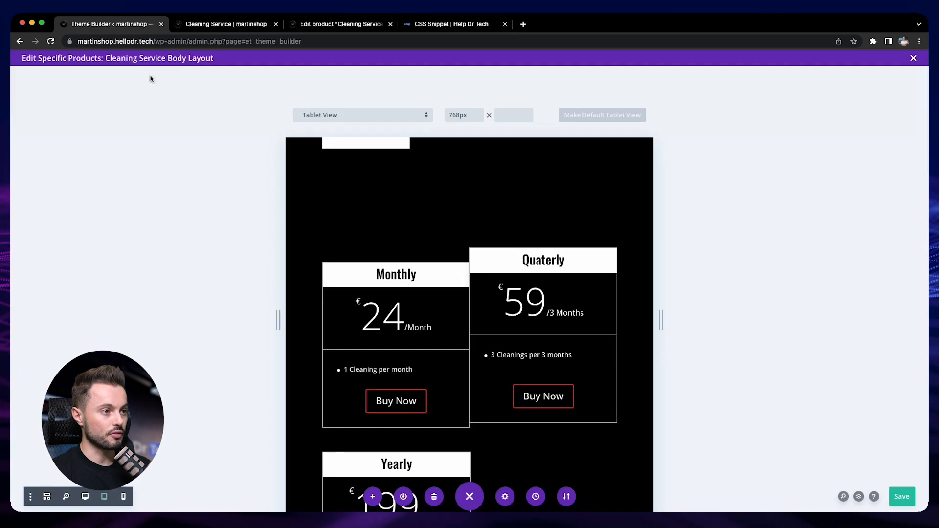
{"action": "left_click", "coordinate": [507, 497]}
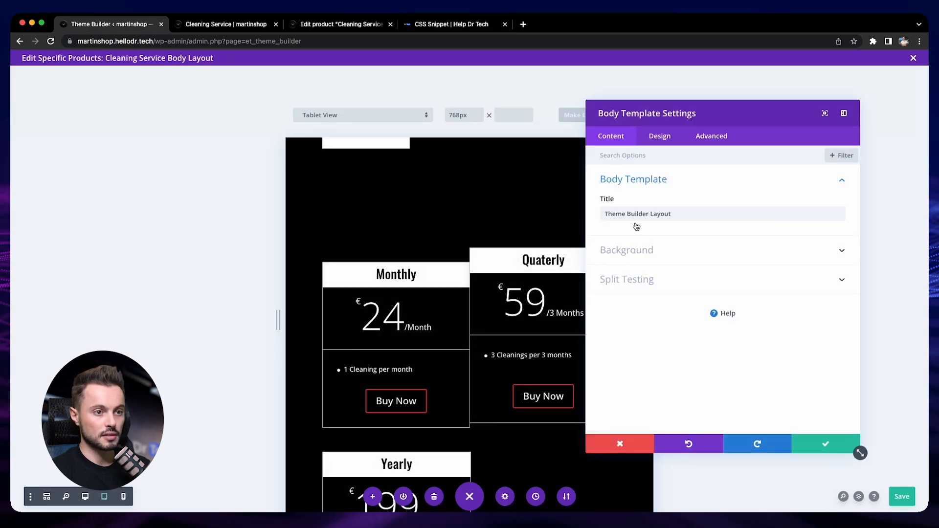
{"action": "left_click", "coordinate": [712, 137]}
{"action": "left_click", "coordinate": [683, 189]}
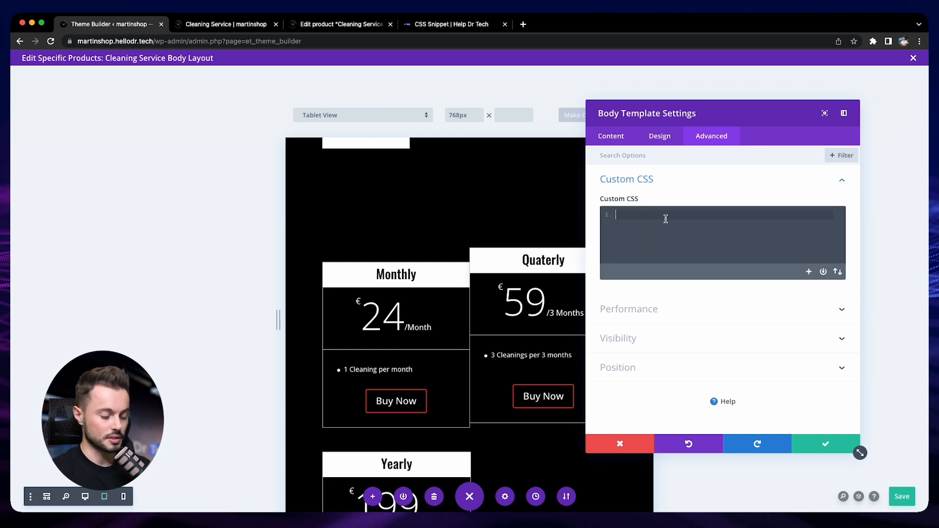
{"action": "key", "text": "super+v"}
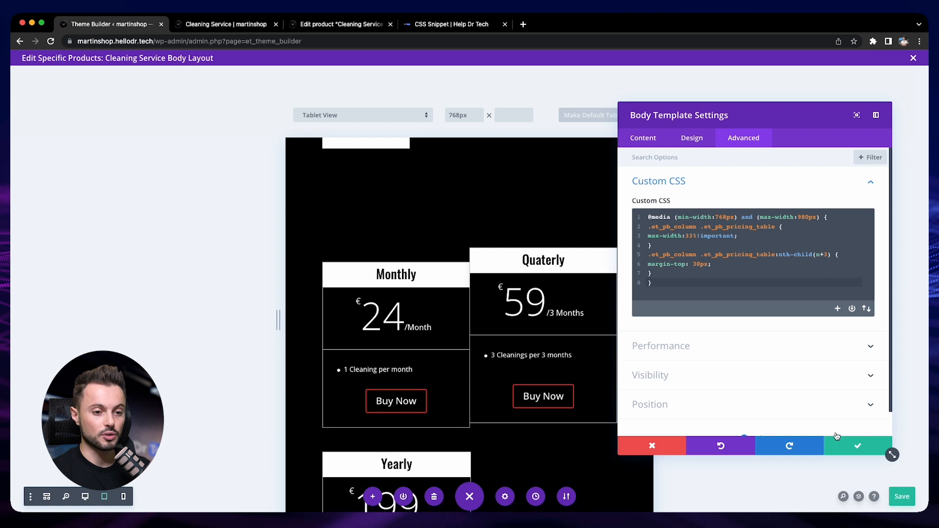
{"action": "left_click", "coordinate": [856, 447]}
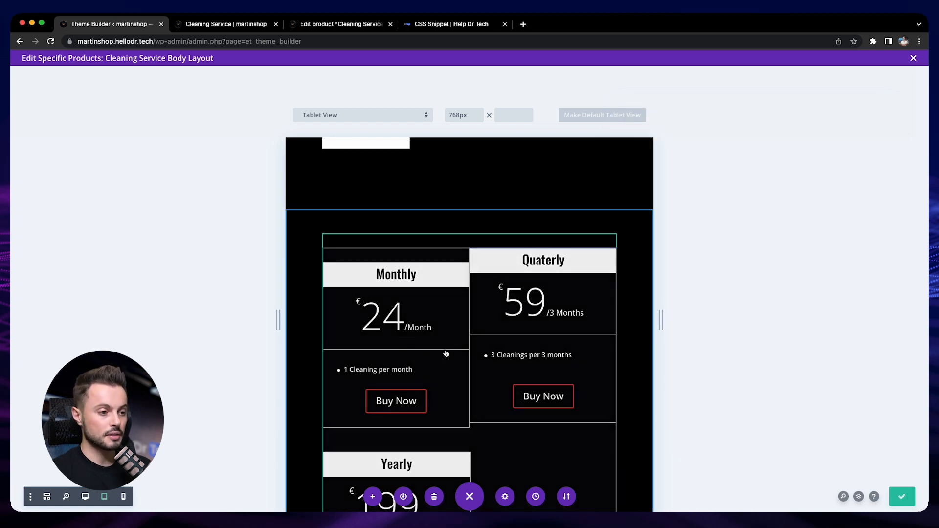
Review the live Cleaning Service product page on desktop from the title down to the pricing tables.
{"action": "left_click", "coordinate": [228, 26]}
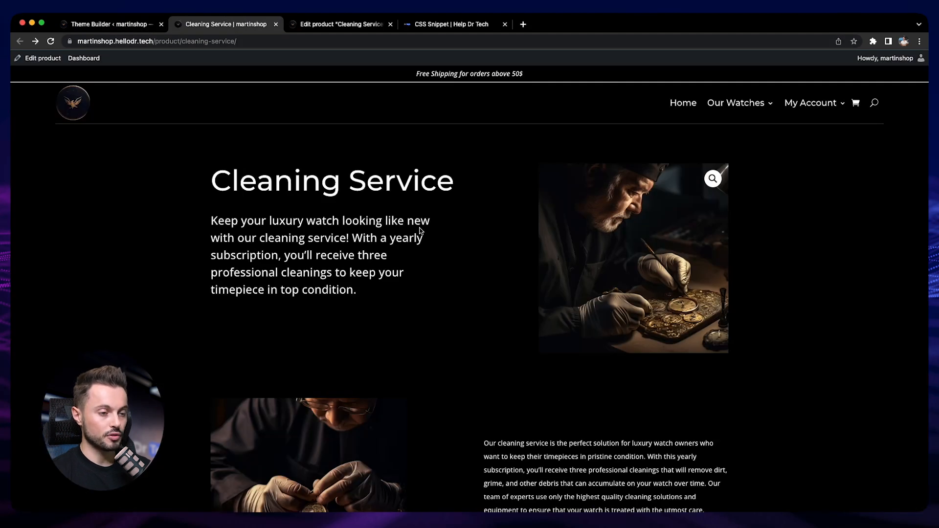
{"action": "scroll", "coordinate": [420, 228], "scroll_direction": "down", "scroll_amount": 10}
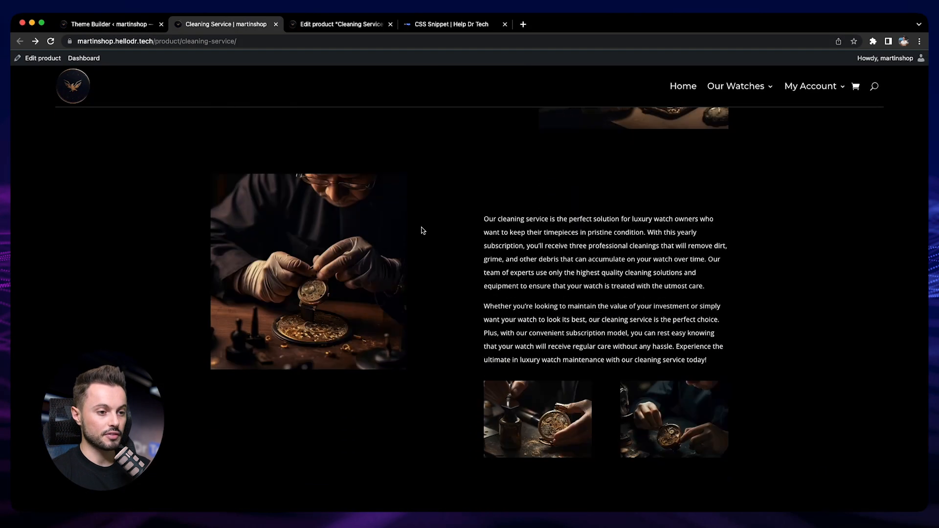
{"action": "scroll", "coordinate": [421, 229], "scroll_direction": "up", "scroll_amount": 10}
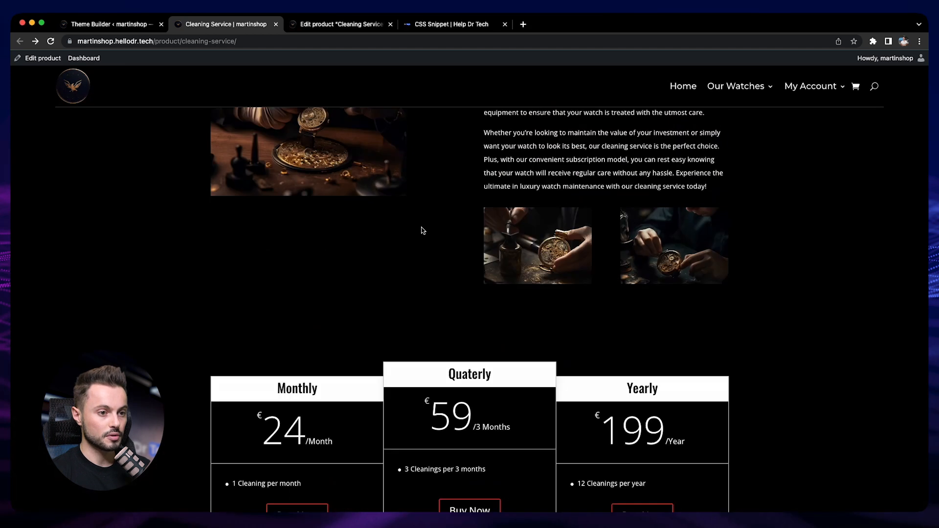
{"action": "scroll", "coordinate": [428, 229], "scroll_direction": "down", "scroll_amount": 1}
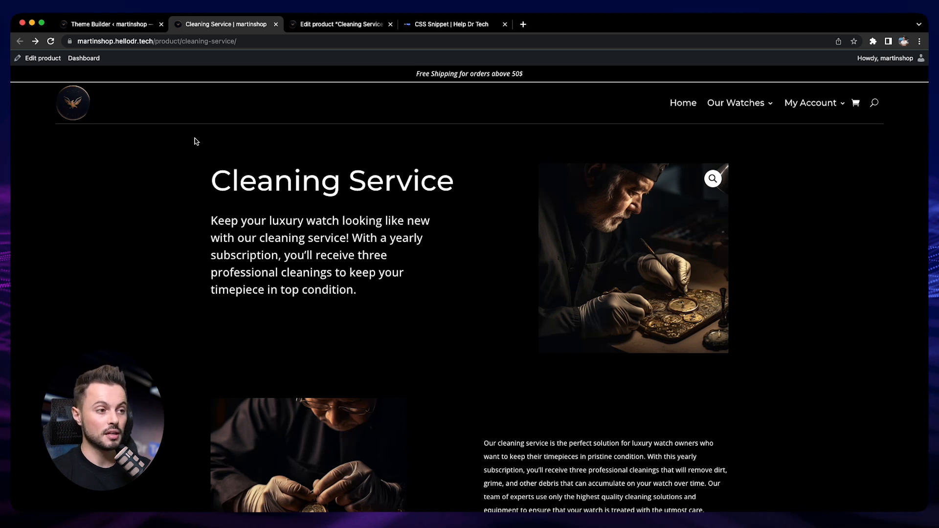
Inspect the live product page in the browser's iPhone XR device preview and review it down to the pricing tables.
{"action": "right_click", "coordinate": [401, 149]}
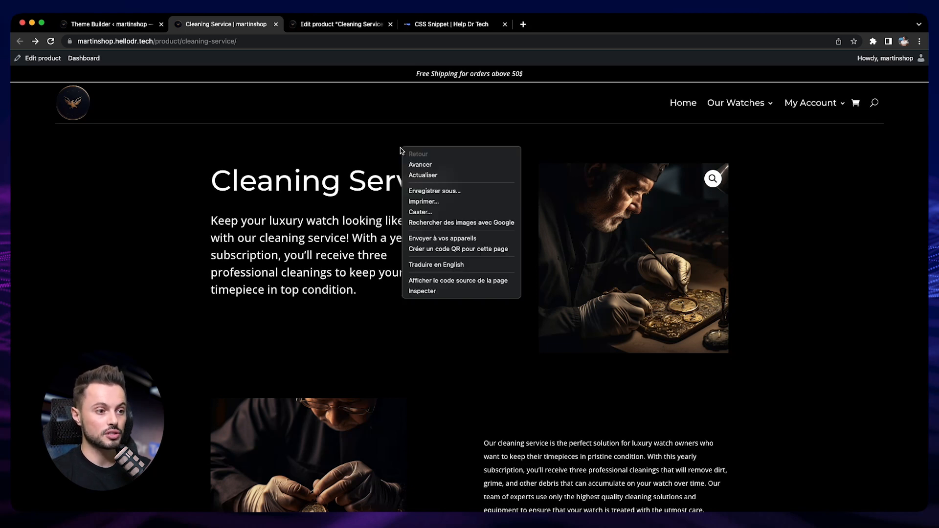
{"action": "left_click", "coordinate": [431, 292]}
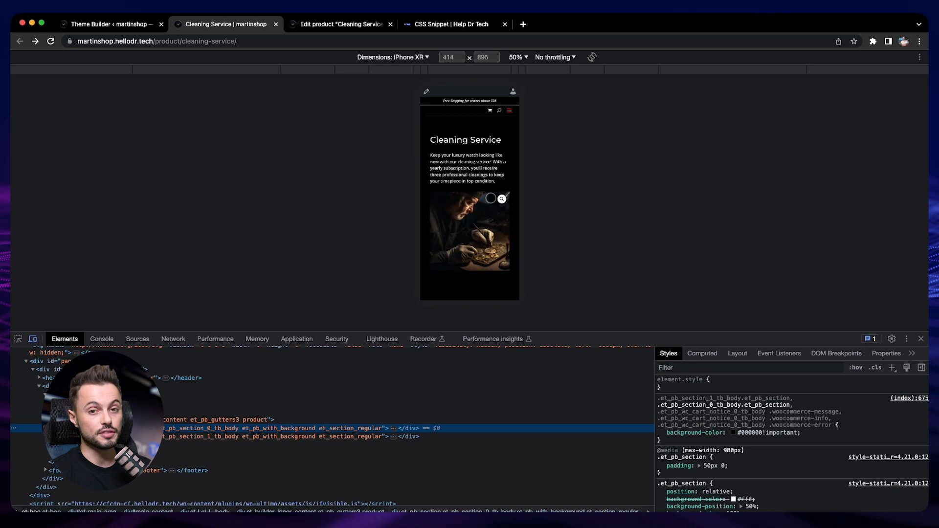
{"action": "left_click", "coordinate": [406, 57]}
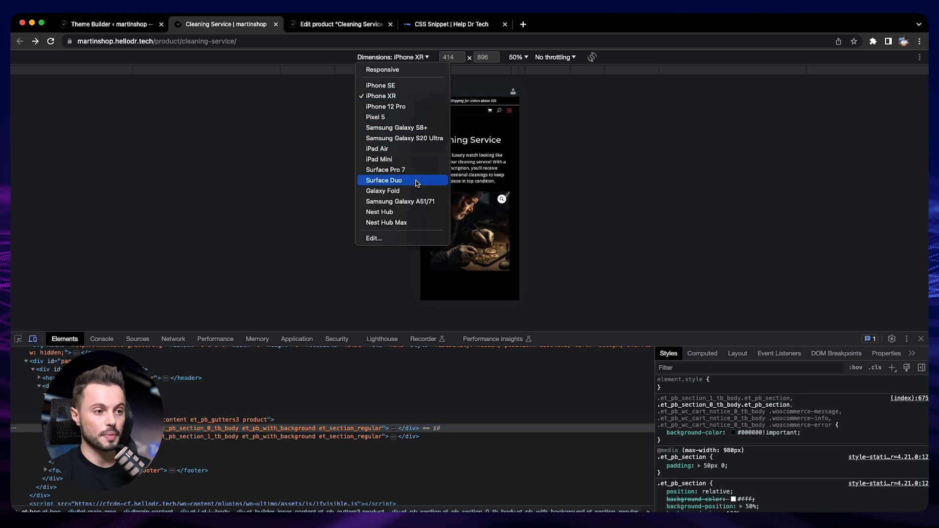
{"action": "left_click", "coordinate": [584, 171]}
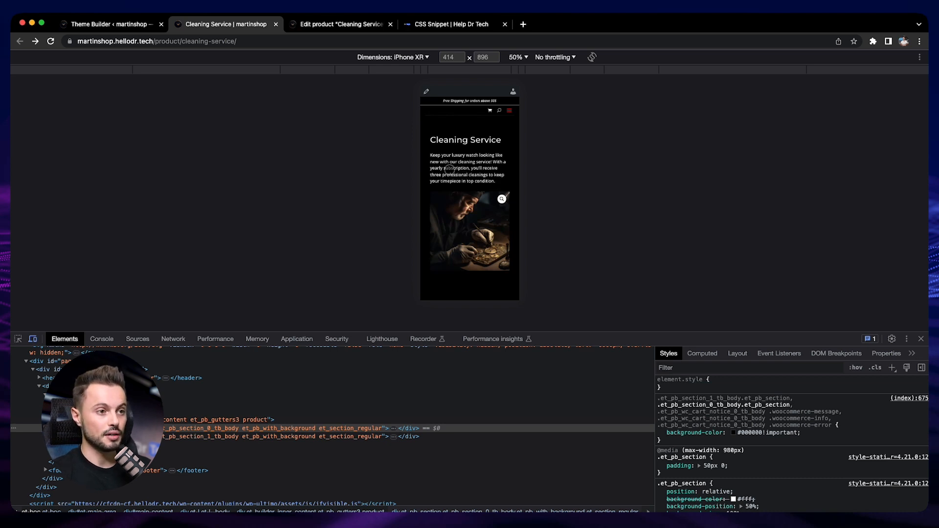
{"action": "scroll", "coordinate": [474, 170], "scroll_direction": "down", "scroll_amount": 10}
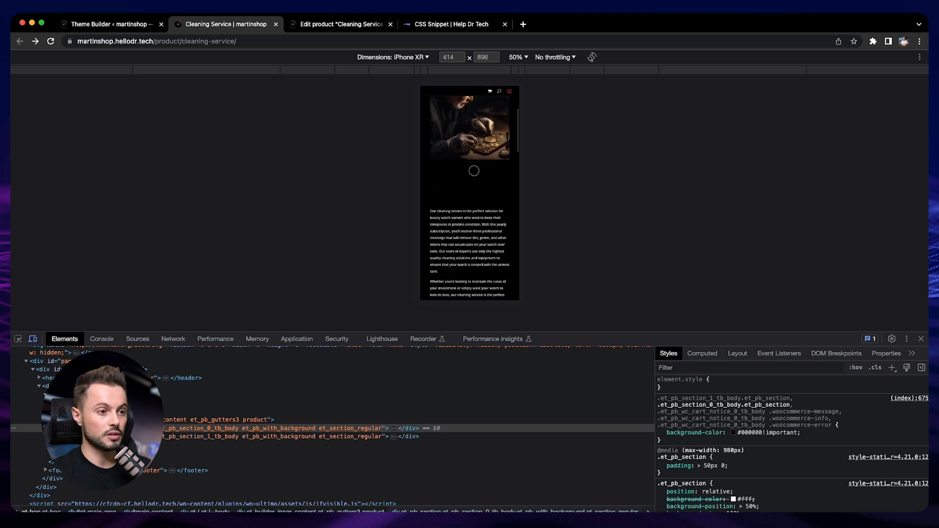
{"action": "scroll", "coordinate": [474, 171], "scroll_direction": "down", "scroll_amount": 15}
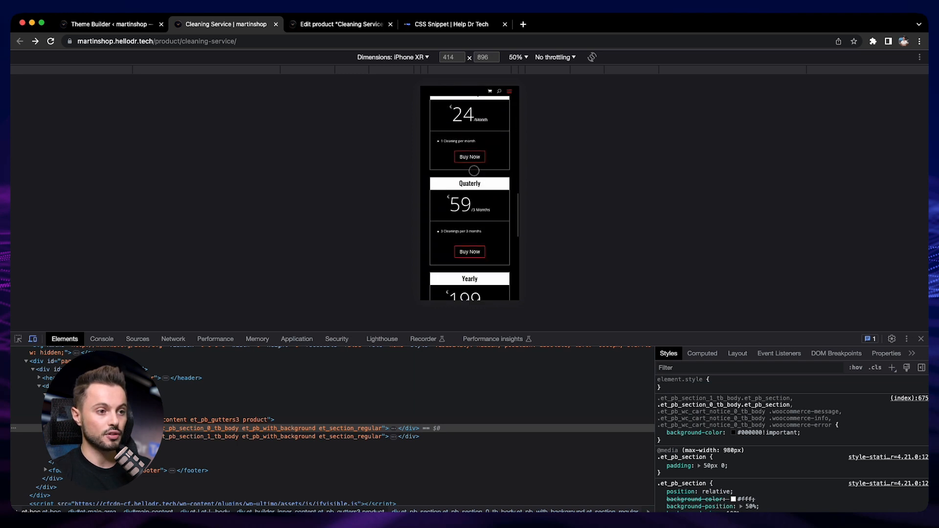
{"action": "scroll", "coordinate": [474, 171], "scroll_direction": "up", "scroll_amount": 20}
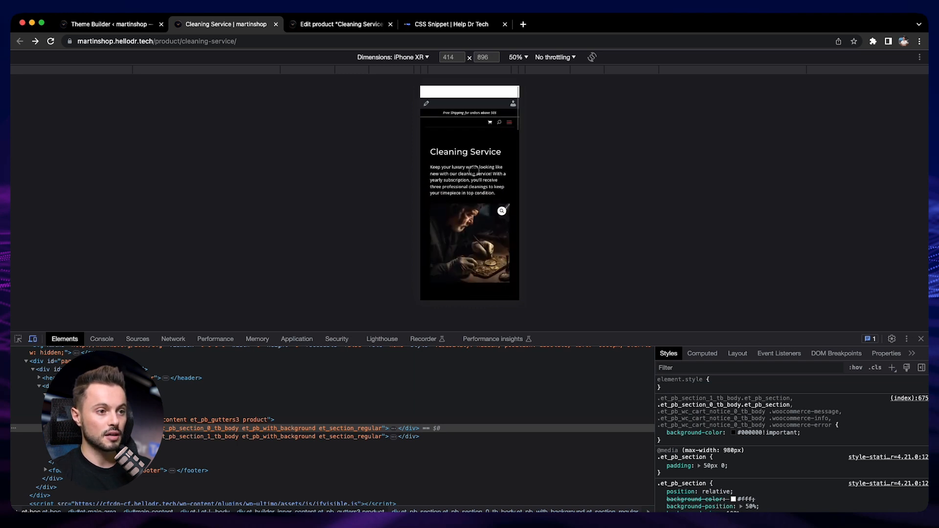
Preview the product page as iPad Air, check the pricing tables' layout, and close the developer tools.
{"action": "left_click", "coordinate": [392, 58]}
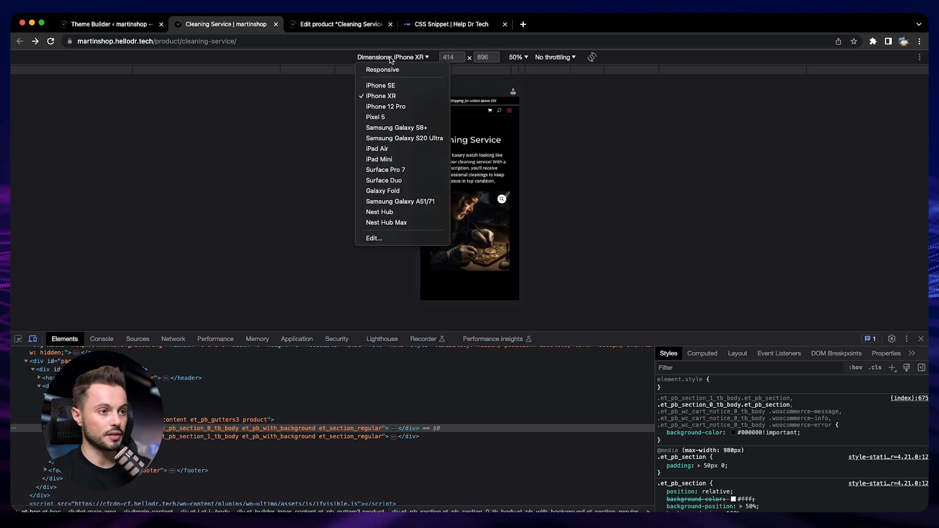
{"action": "left_click", "coordinate": [414, 153]}
{"action": "scroll", "coordinate": [471, 156], "scroll_direction": "down", "scroll_amount": 10}
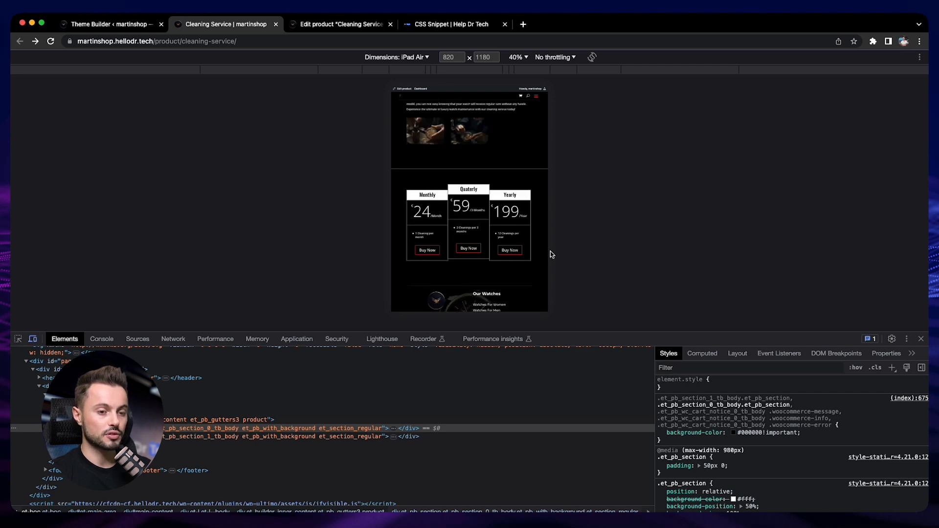
{"action": "scroll", "coordinate": [543, 249], "scroll_direction": "up", "scroll_amount": 3}
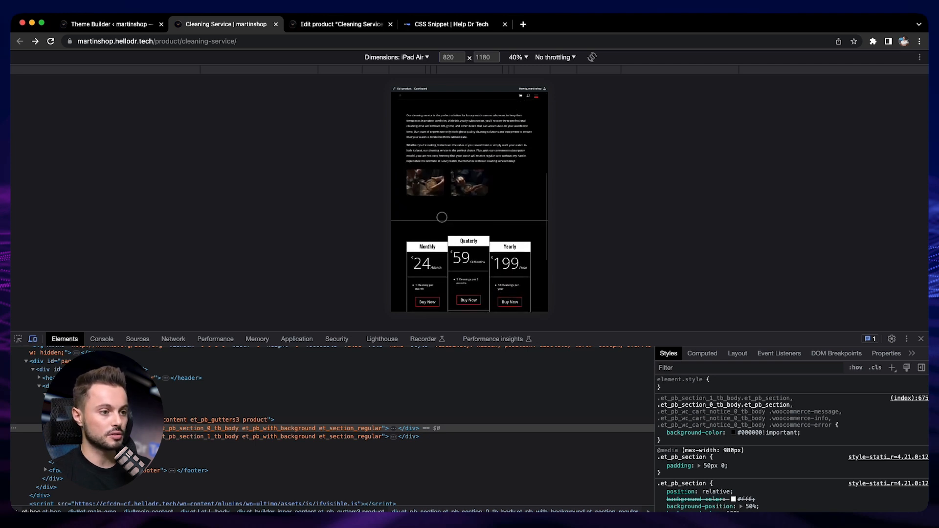
{"action": "left_click", "coordinate": [921, 338]}
{"action": "scroll", "coordinate": [533, 286], "scroll_direction": "up", "scroll_amount": 10}
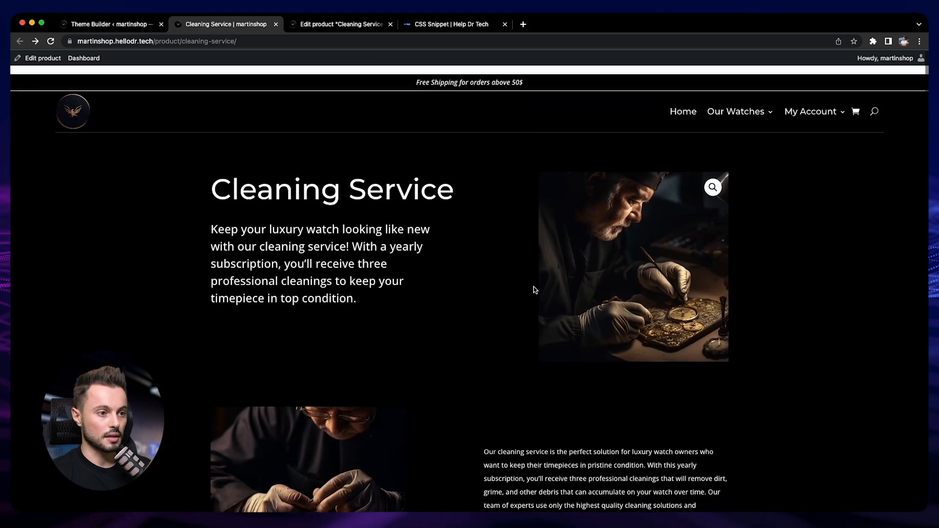